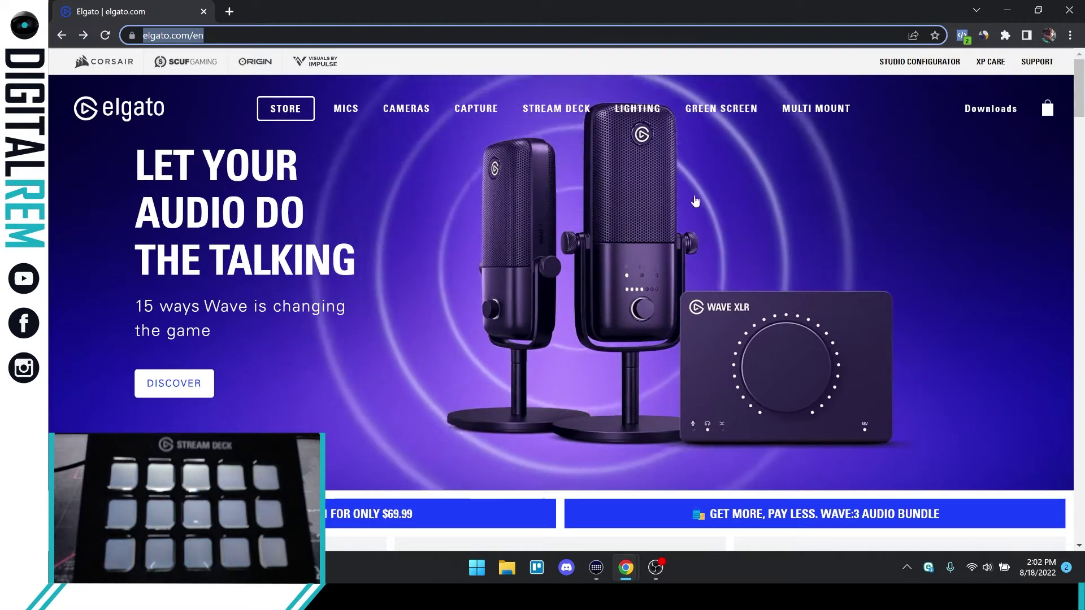
- Open the Elgato Downloads page and choose Stream Deck as the product
{"action": "left_click", "coordinate": [987, 115]}
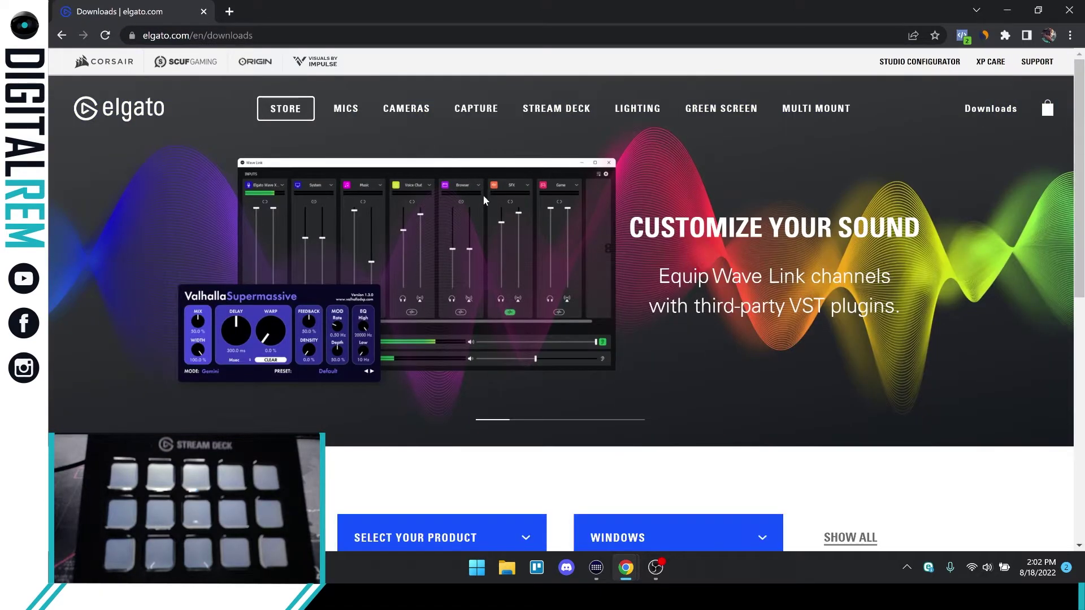
{"action": "scroll", "coordinate": [483, 195], "scroll_direction": "down", "scroll_amount": 3}
{"action": "scroll", "coordinate": [482, 195], "scroll_direction": "down", "scroll_amount": 1}
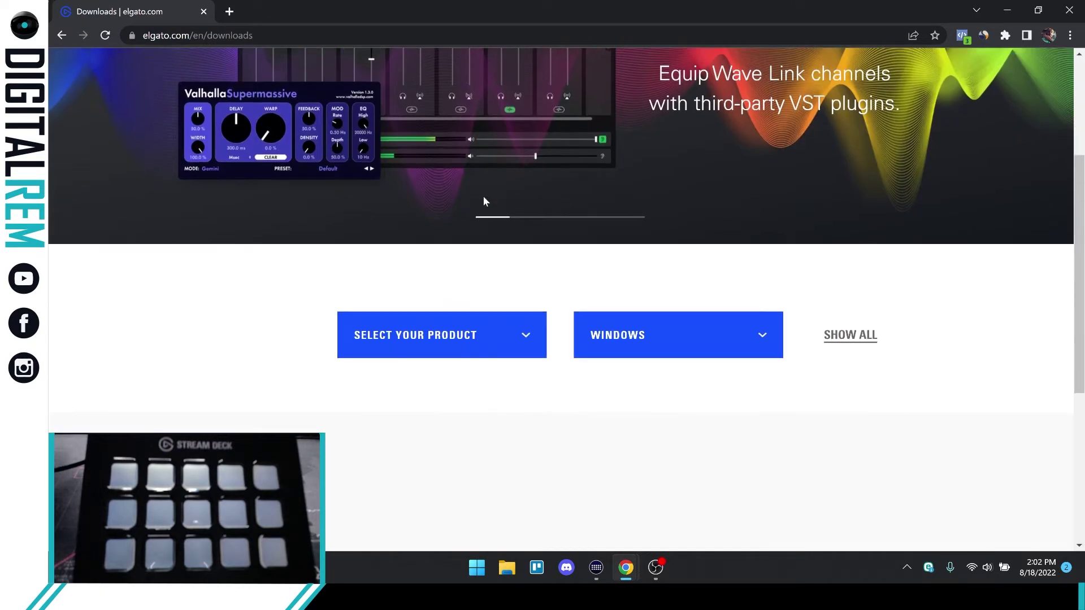
{"action": "scroll", "coordinate": [493, 266], "scroll_direction": "down", "scroll_amount": 1}
{"action": "left_click", "coordinate": [505, 276]}
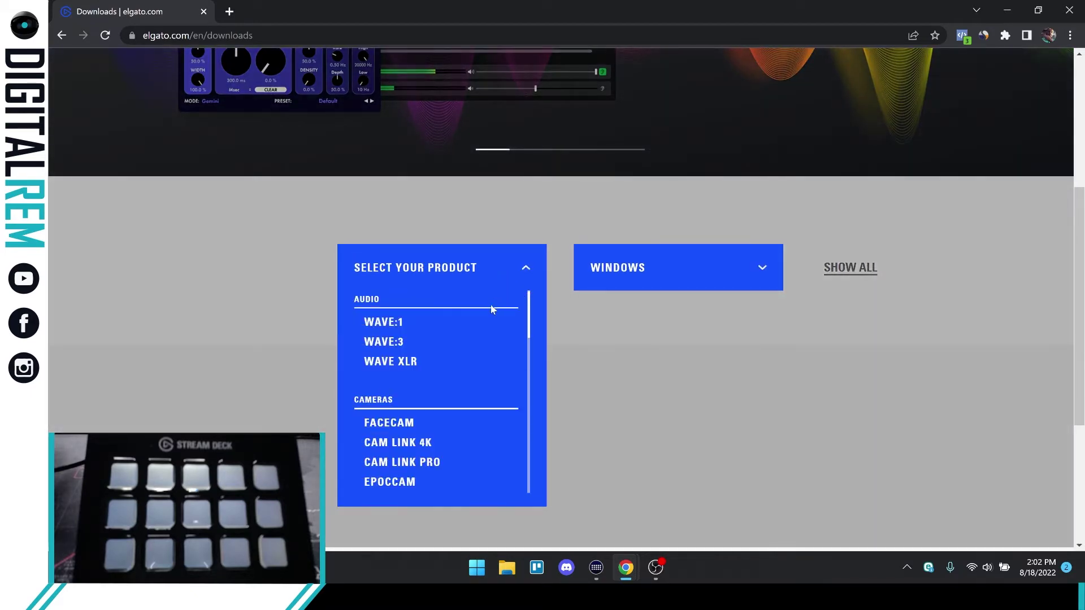
{"action": "scroll", "coordinate": [487, 314], "scroll_direction": "down", "scroll_amount": 3}
{"action": "scroll", "coordinate": [484, 312], "scroll_direction": "down", "scroll_amount": 2}
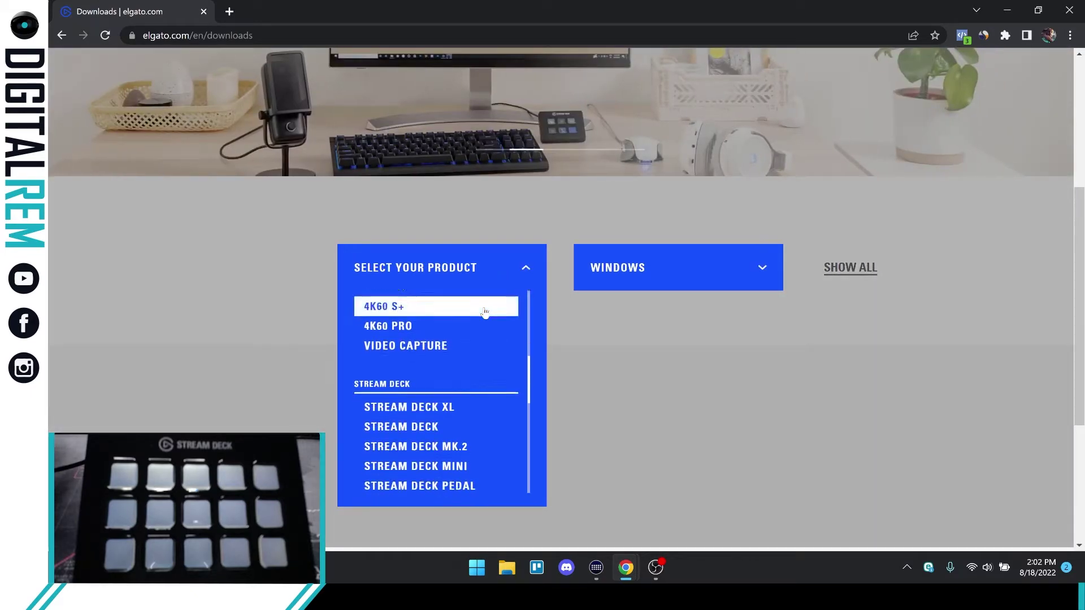
{"action": "left_click", "coordinate": [440, 365]}
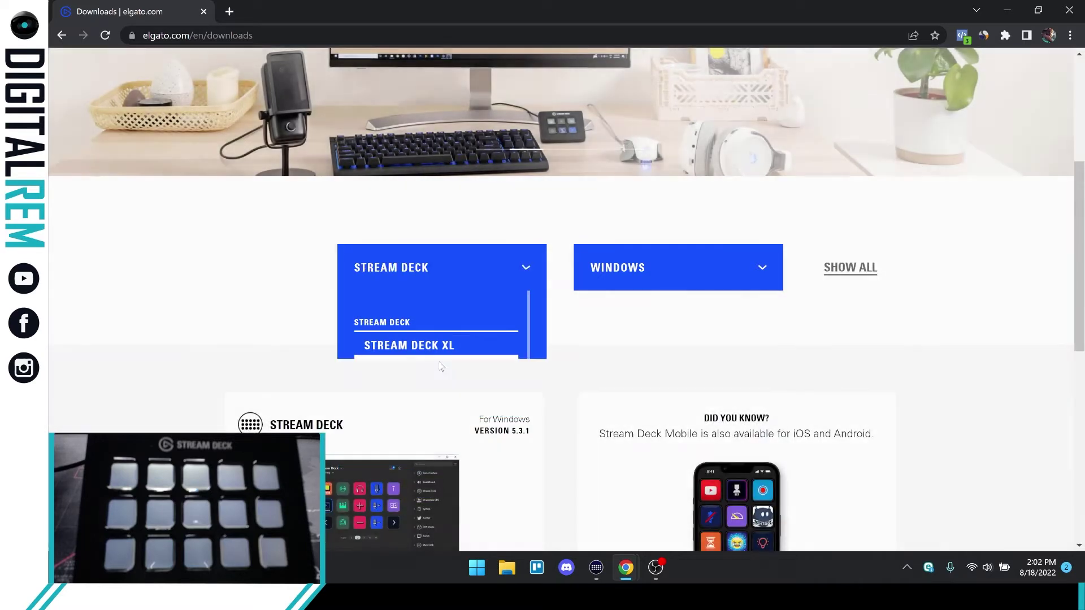
- Choose Windows as the operating system and show the download for the Stream Deck software
{"action": "left_click", "coordinate": [624, 278]}
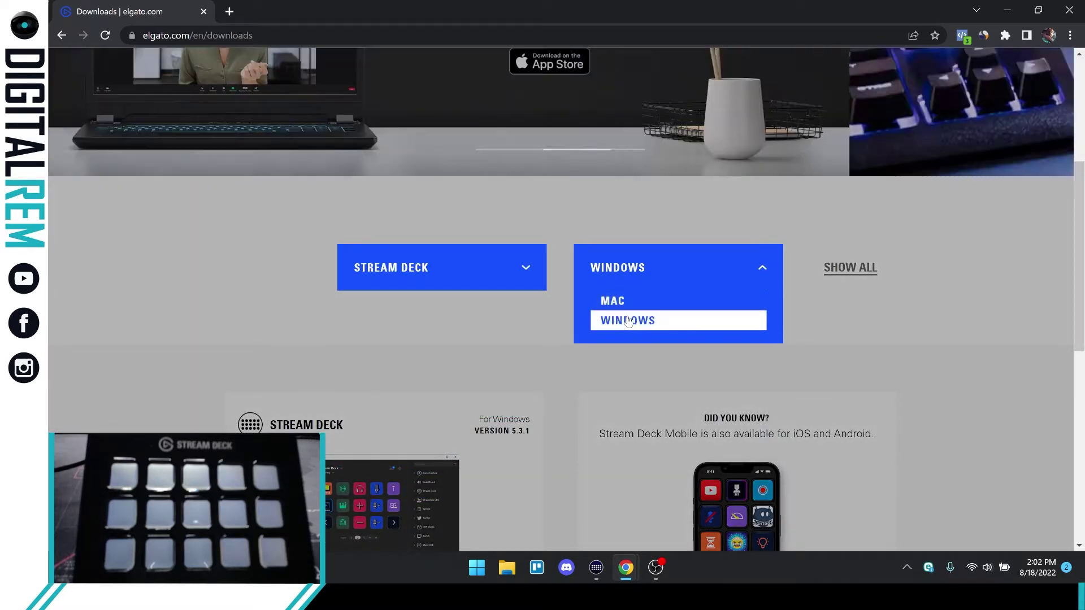
{"action": "scroll", "coordinate": [615, 327], "scroll_direction": "down", "scroll_amount": 3}
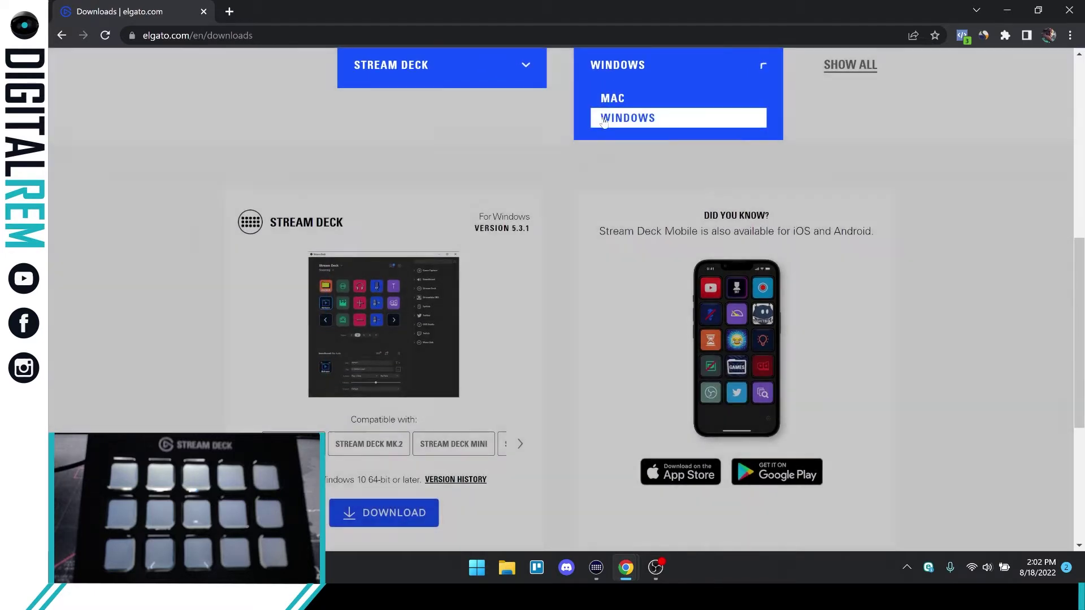
{"action": "left_click", "coordinate": [621, 119]}
{"action": "scroll", "coordinate": [459, 349], "scroll_direction": "down", "scroll_amount": 1}
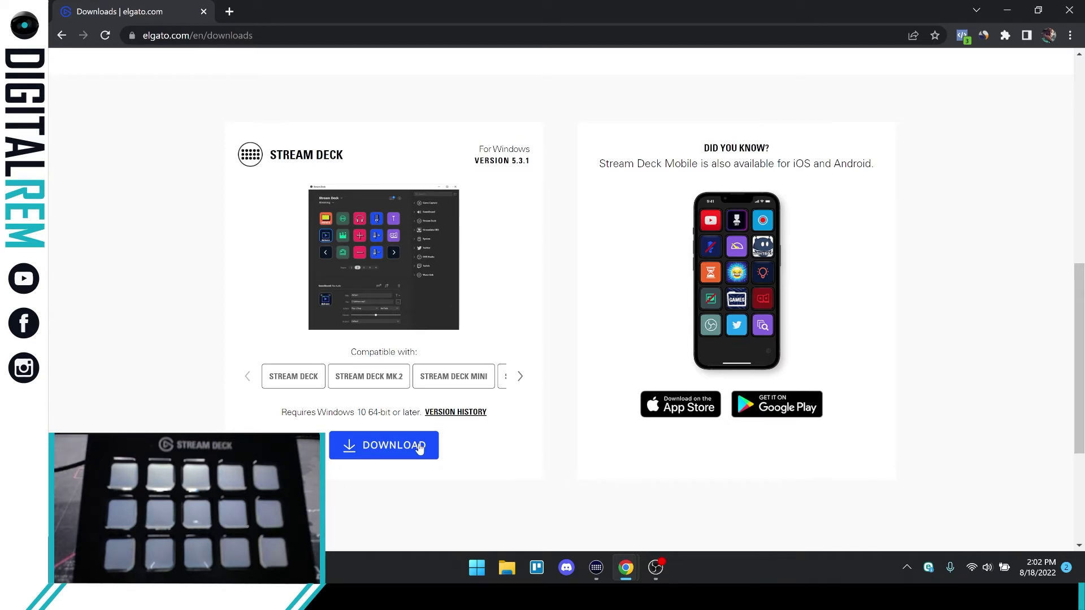
- Minimize the browser and switch to the Stream Deck application
{"action": "left_click", "coordinate": [1005, 14]}
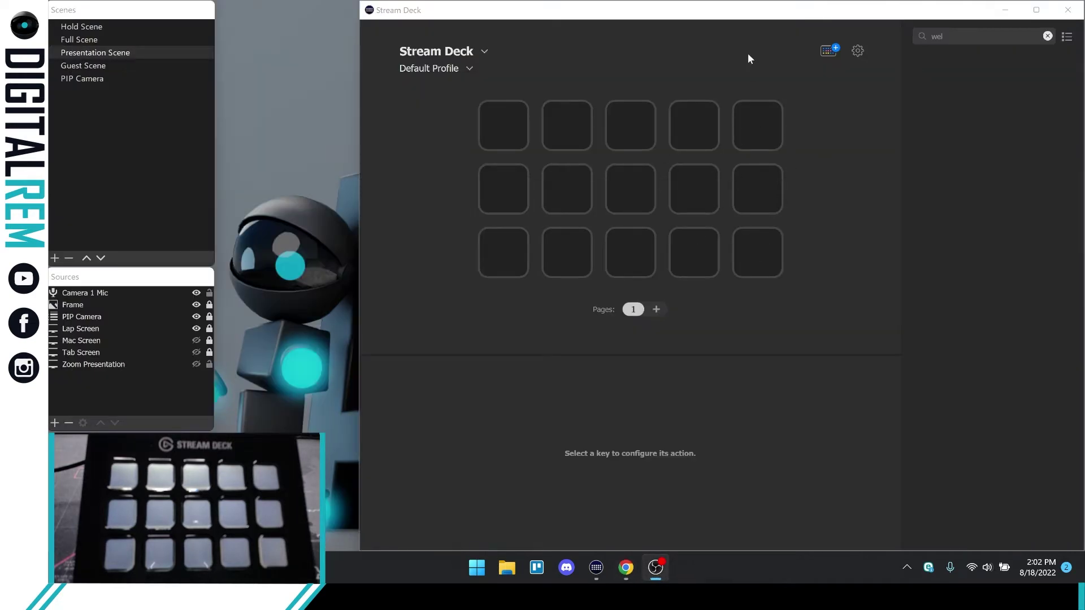
{"action": "left_click", "coordinate": [741, 14]}
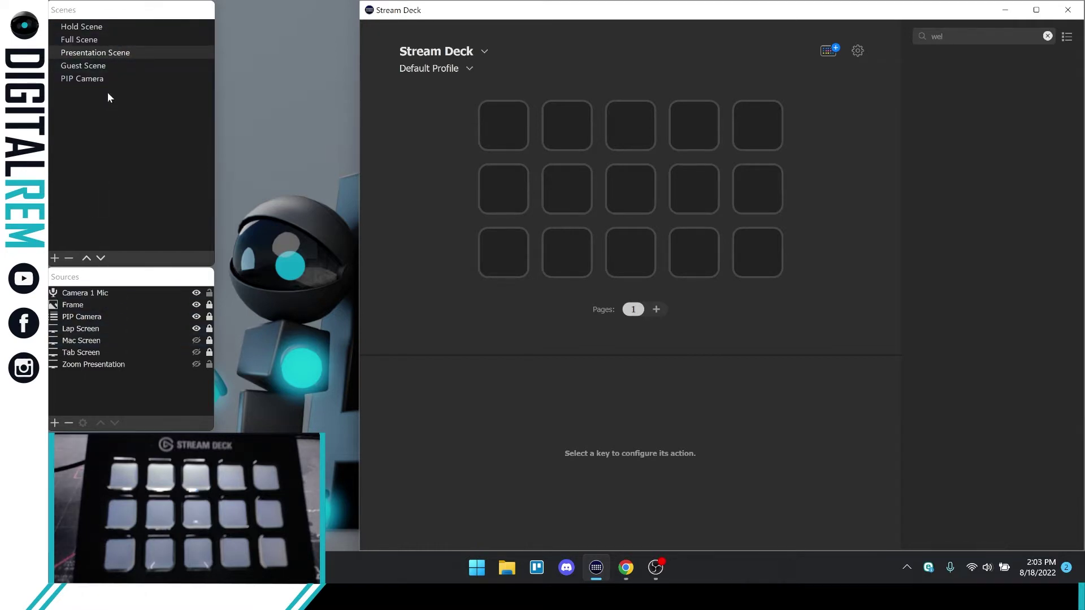
- Review the sources of OBS's Guest Scene, Presentation Scene and Full Scene, ending on Presentation Scene
{"action": "left_click", "coordinate": [111, 71]}
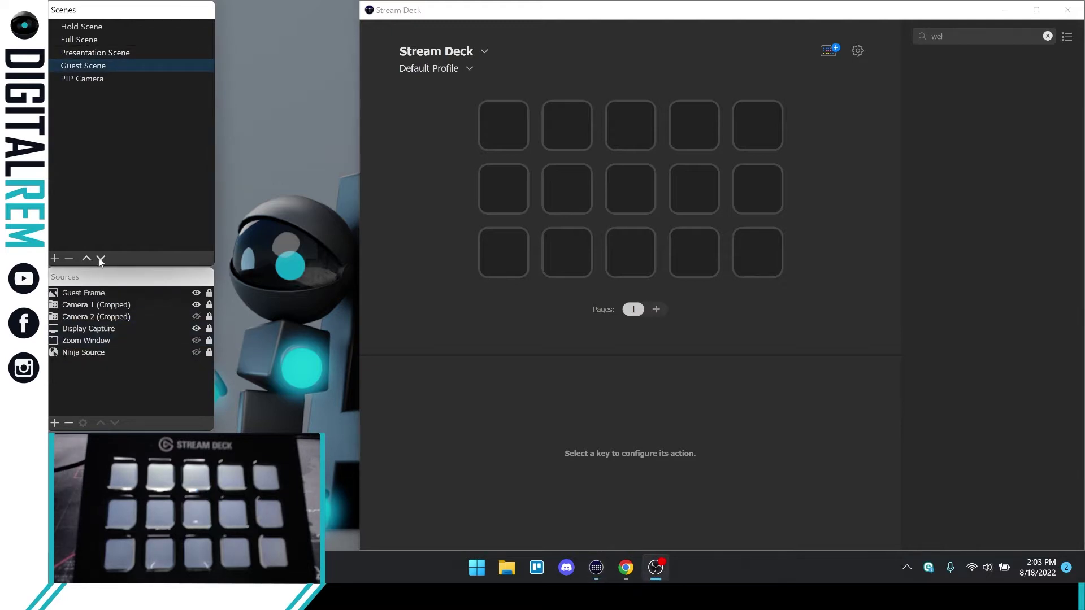
{"action": "left_click", "coordinate": [108, 53]}
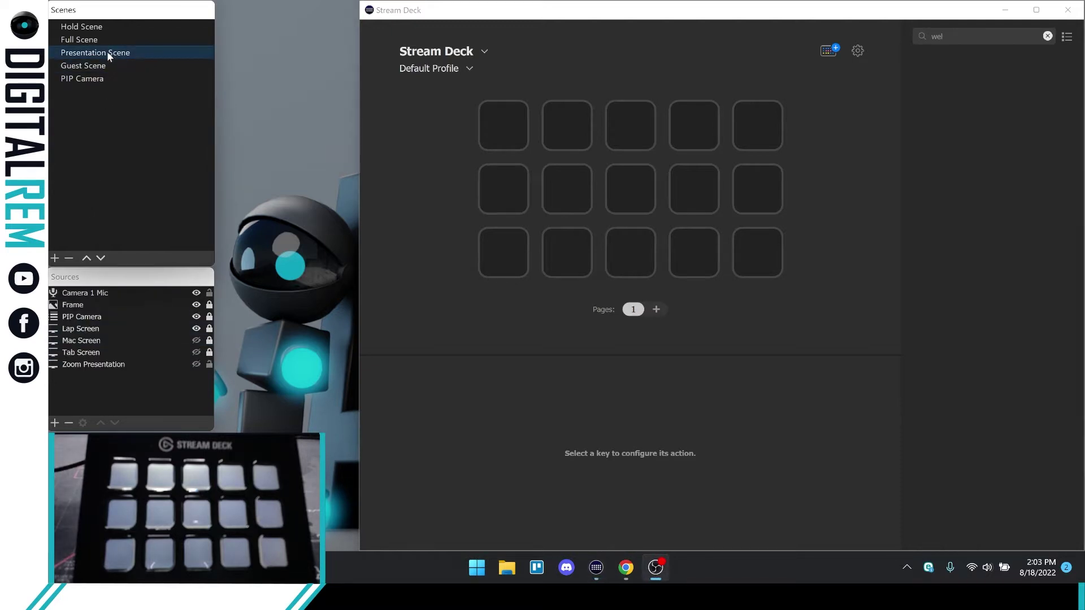
{"action": "left_click", "coordinate": [100, 40]}
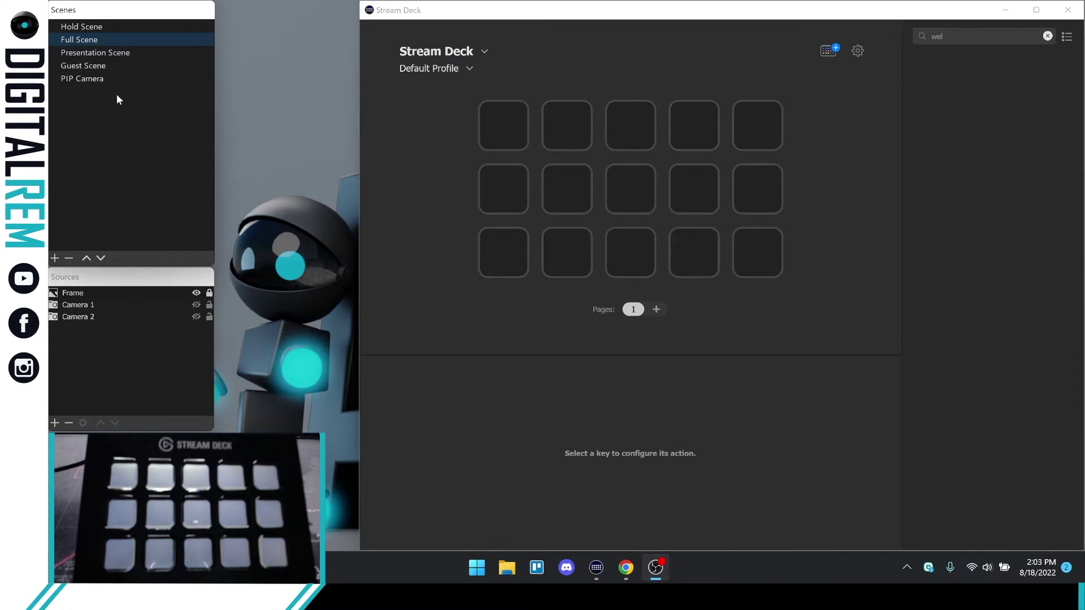
{"action": "left_click", "coordinate": [121, 55]}
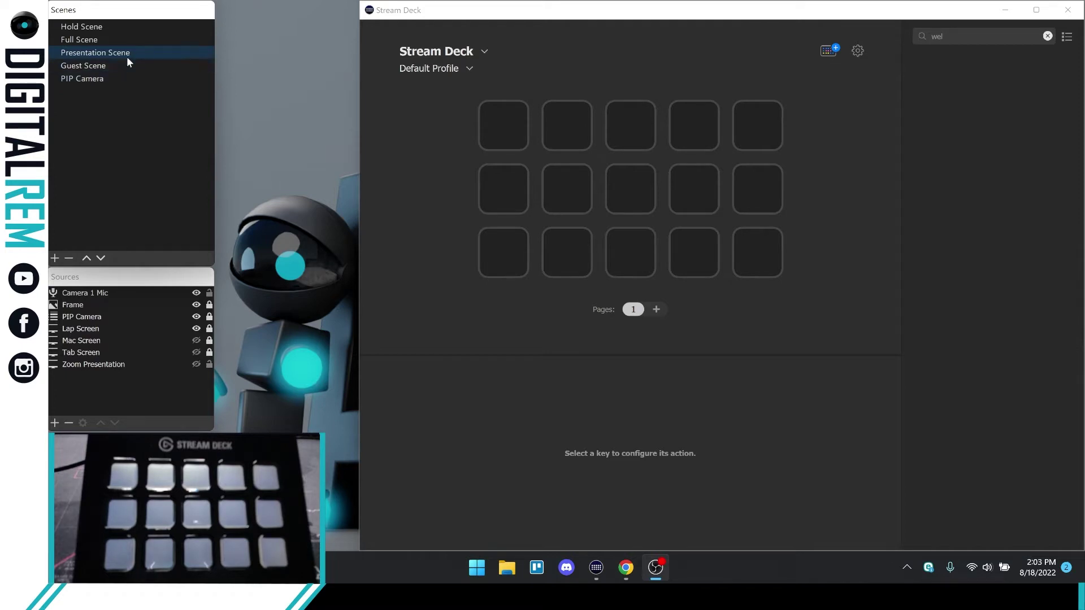
- Return to the Stream Deck application and go through the five empty keys in the top row one by one
{"action": "left_click", "coordinate": [549, 23]}
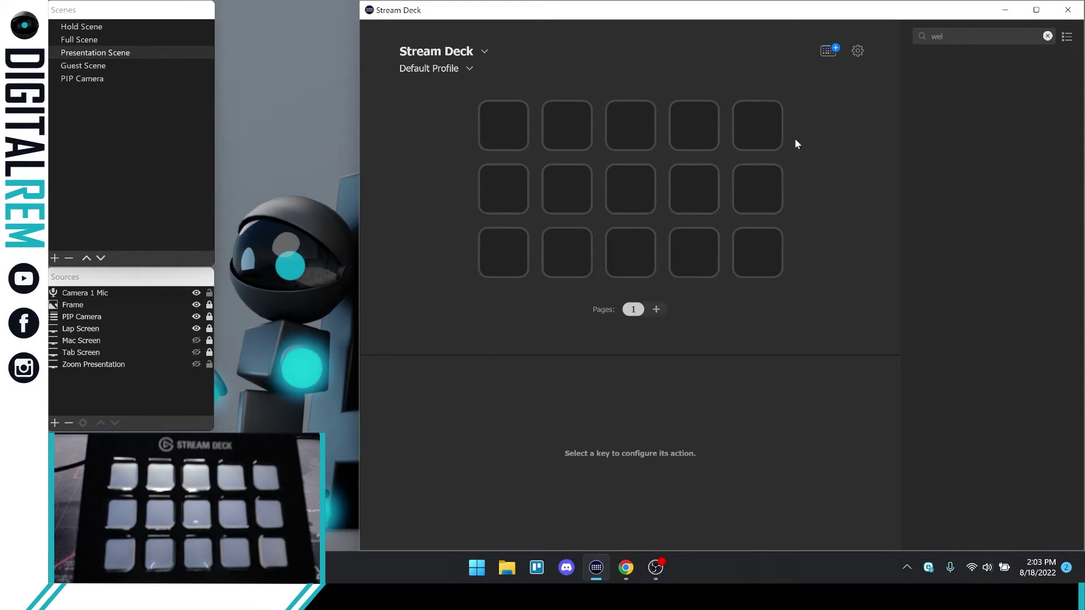
{"action": "left_click", "coordinate": [518, 129]}
{"action": "left_click", "coordinate": [562, 128]}
{"action": "left_click", "coordinate": [631, 130]}
{"action": "left_click", "coordinate": [691, 134]}
{"action": "left_click", "coordinate": [757, 144]}
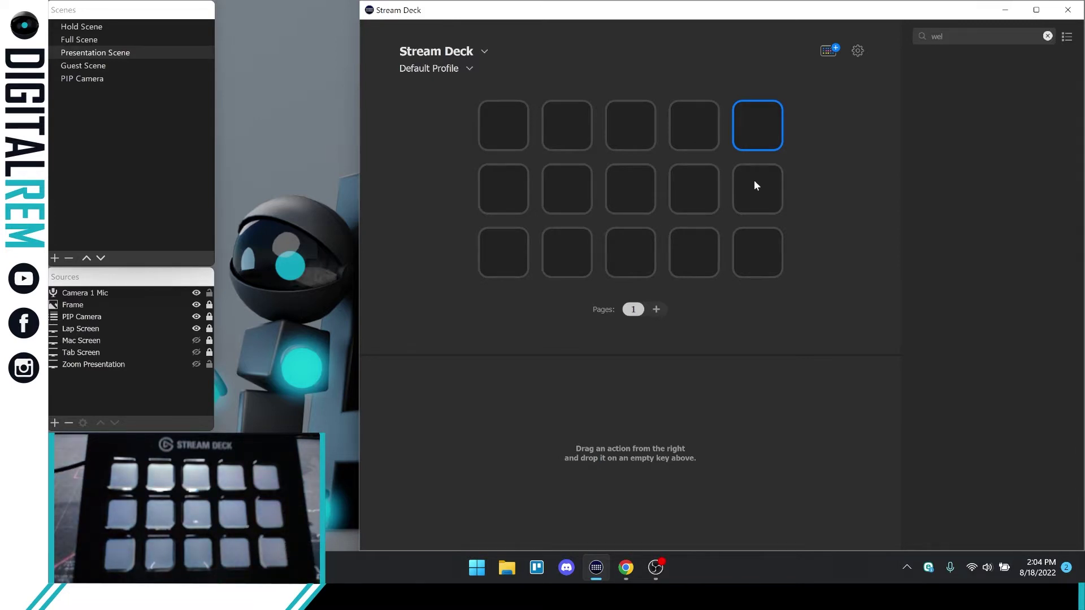
- Select the first key of the top row, clear the action search and expand the OBS Studio actions
{"action": "left_click", "coordinate": [520, 127]}
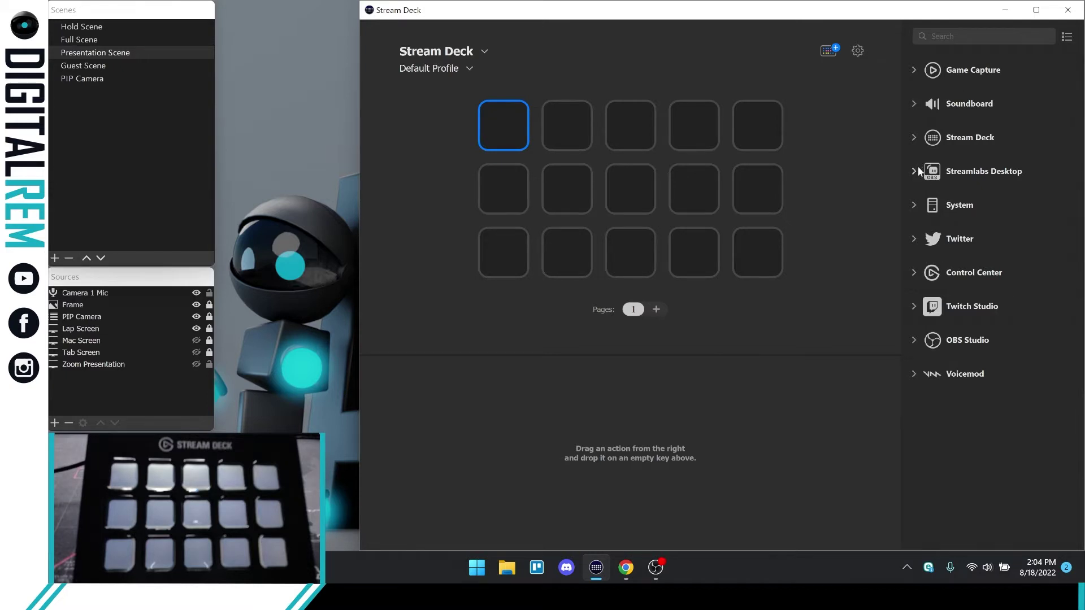
{"action": "left_click", "coordinate": [914, 340]}
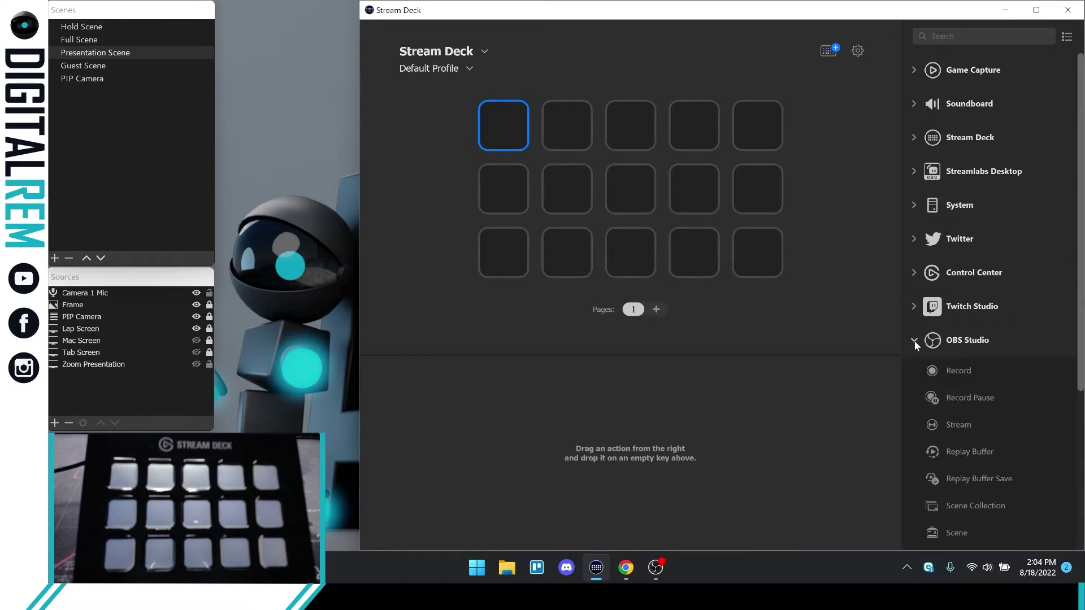
{"action": "scroll", "coordinate": [963, 412], "scroll_direction": "down", "scroll_amount": 4}
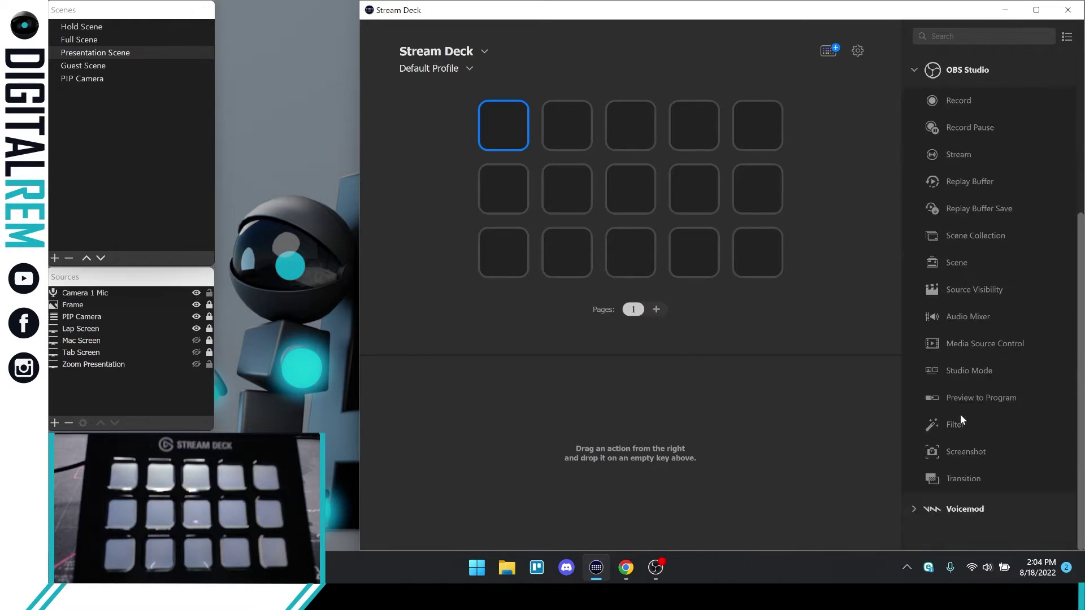
{"action": "scroll", "coordinate": [960, 412], "scroll_direction": "up", "scroll_amount": 3}
{"action": "scroll", "coordinate": [959, 396], "scroll_direction": "up", "scroll_amount": 1}
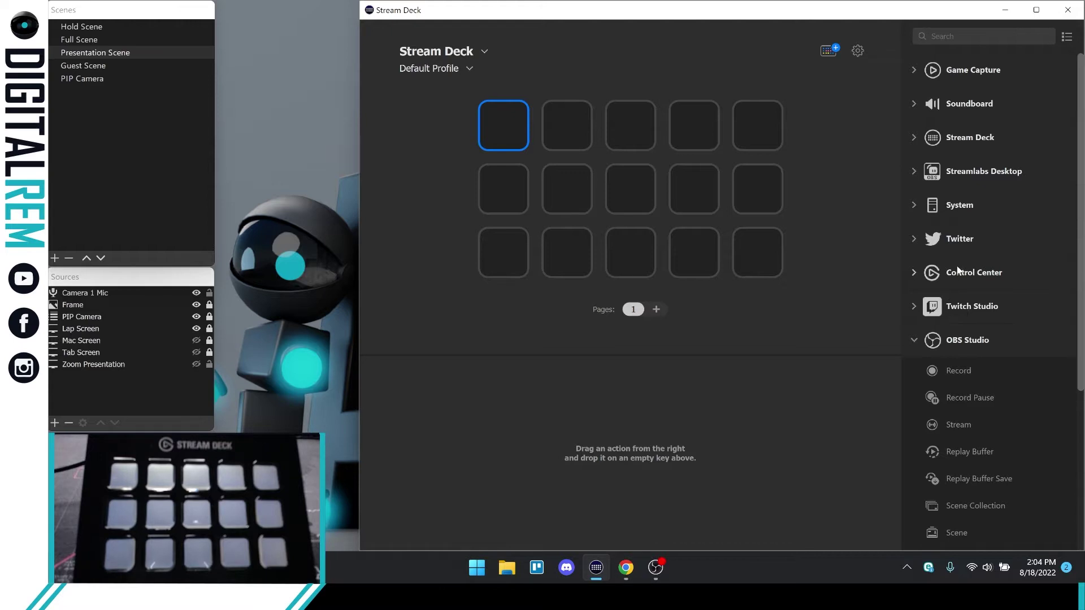
{"action": "scroll", "coordinate": [957, 265], "scroll_direction": "down", "scroll_amount": 3}
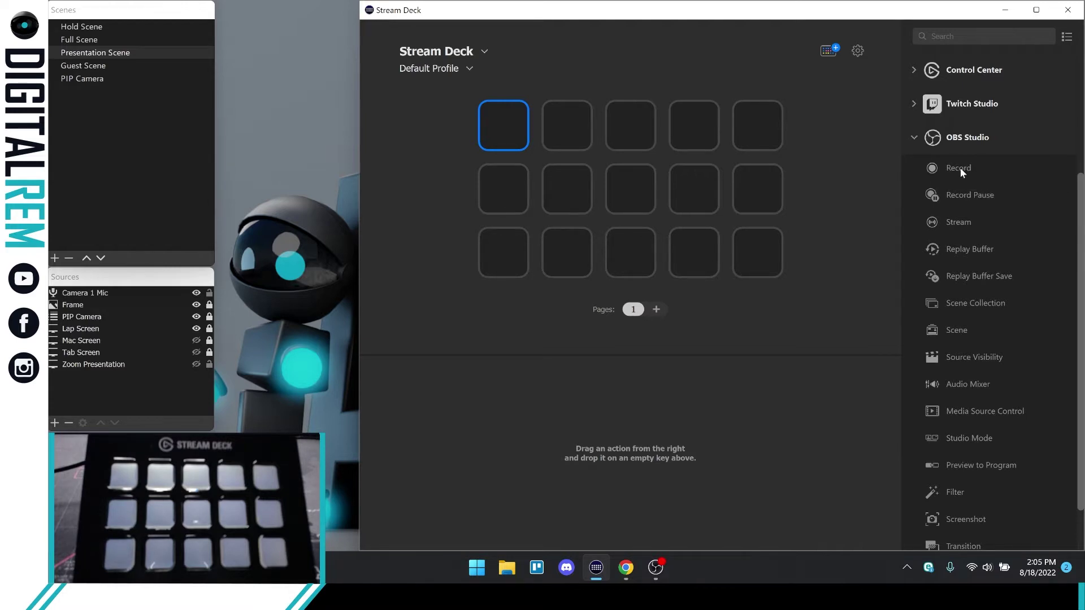
- Assign OBS Studio's Record action to the first key of the top row and title it Record
{"action": "left_click_drag", "start_coordinate": [961, 168], "coordinate": [514, 120]}
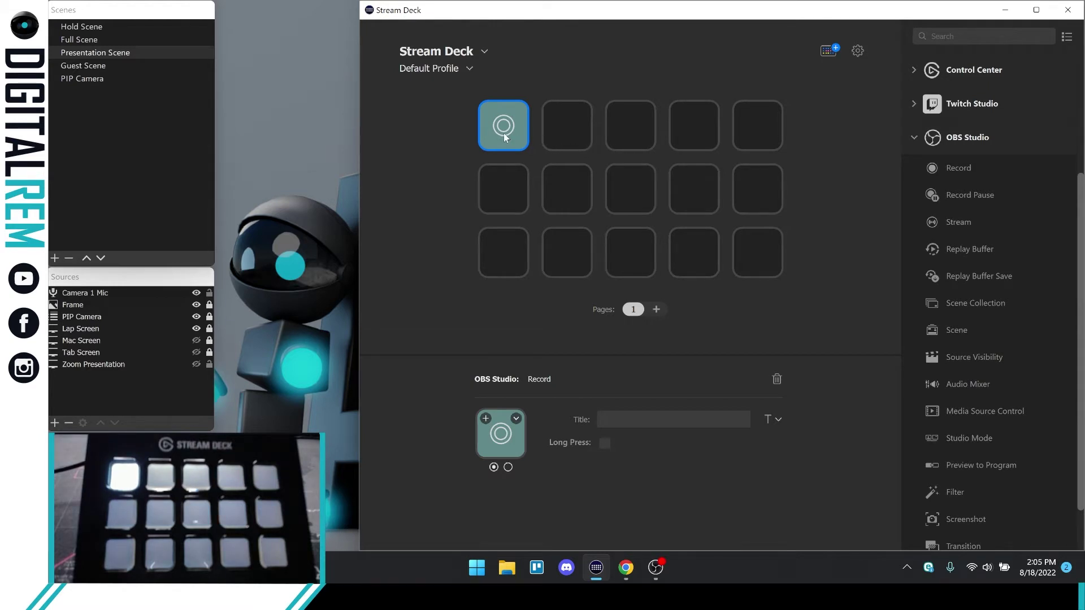
{"action": "left_click", "coordinate": [713, 422]}
{"action": "type", "text": "Record"}
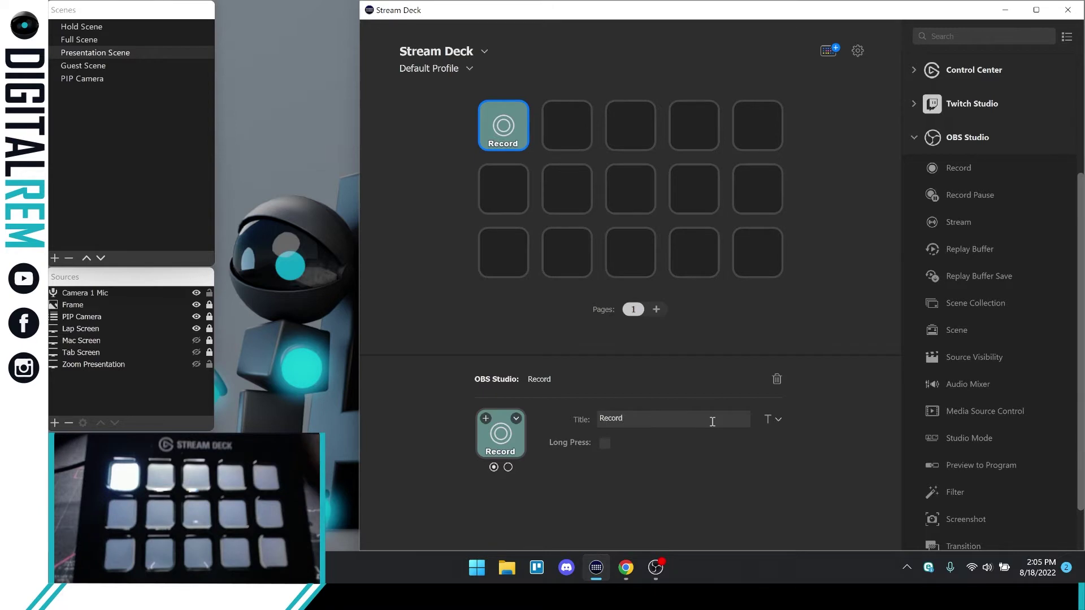
- Examine the Record key's two state icons, the Stream Deck Icon Library and the options for replacing the icon
{"action": "left_click", "coordinate": [509, 468]}
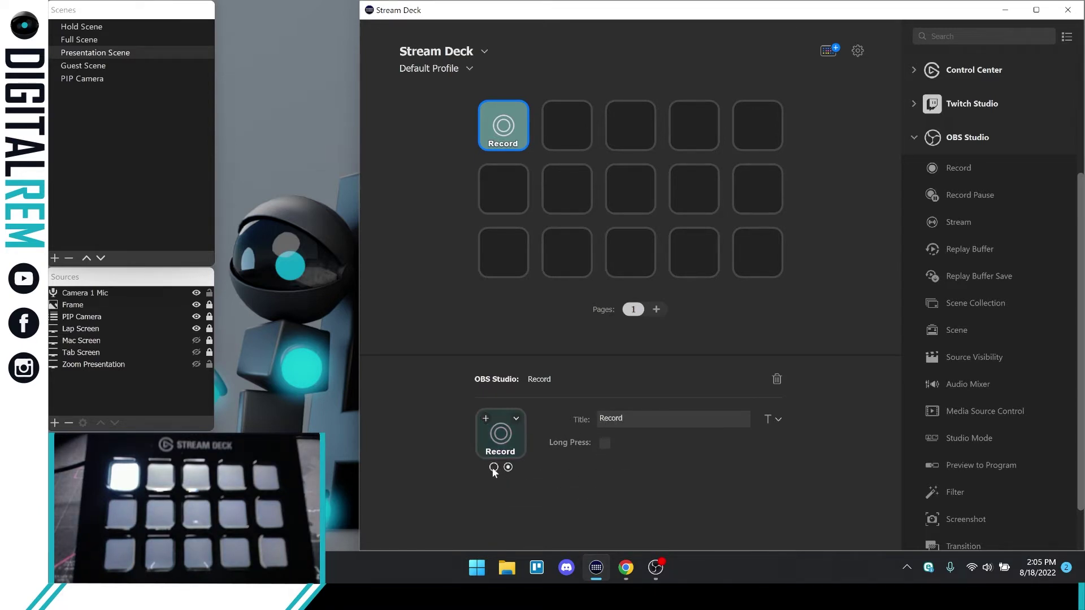
{"action": "left_click", "coordinate": [493, 468]}
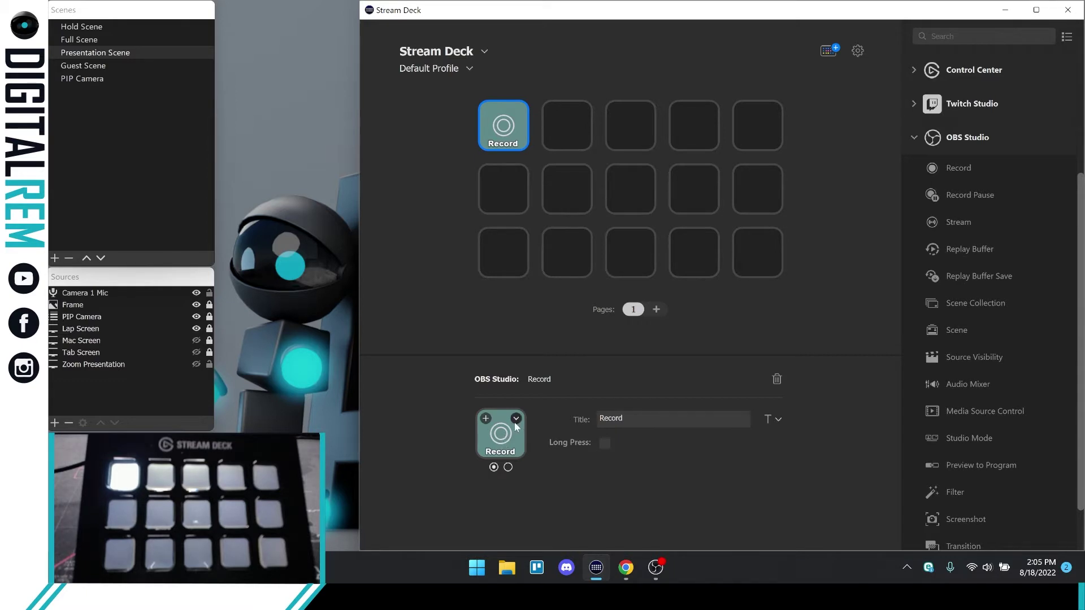
{"action": "left_click", "coordinate": [485, 420]}
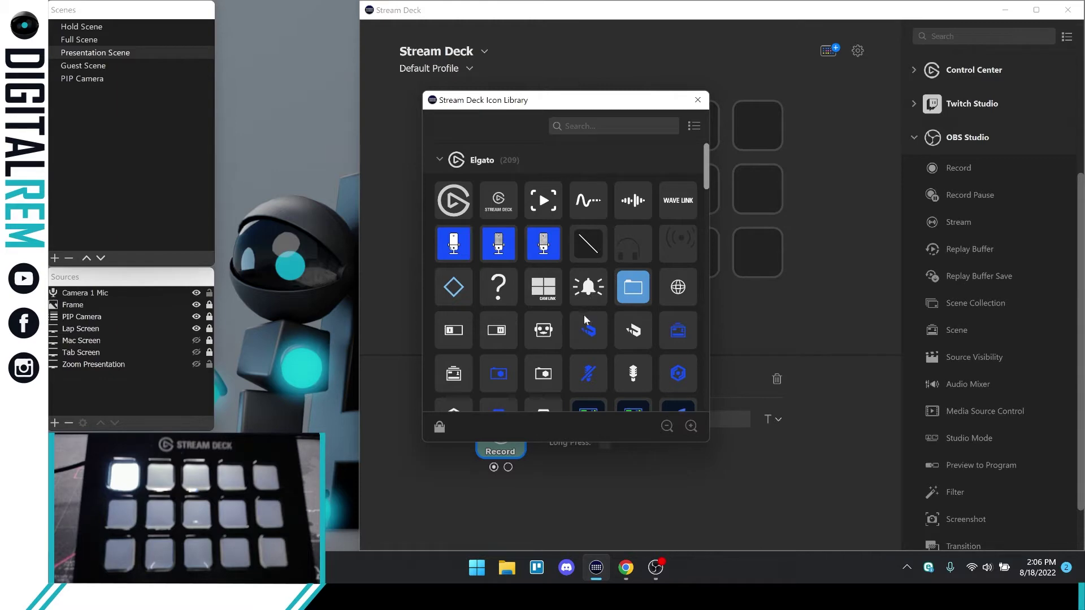
{"action": "scroll", "coordinate": [581, 317], "scroll_direction": "down", "scroll_amount": 10}
{"action": "scroll", "coordinate": [583, 328], "scroll_direction": "down", "scroll_amount": 15}
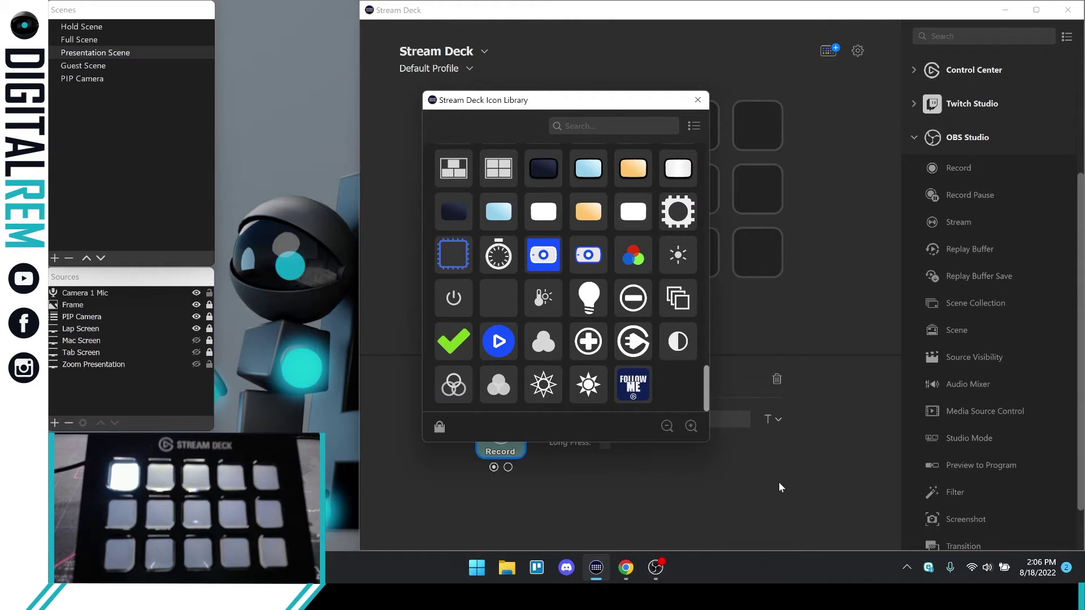
{"action": "left_click", "coordinate": [698, 100]}
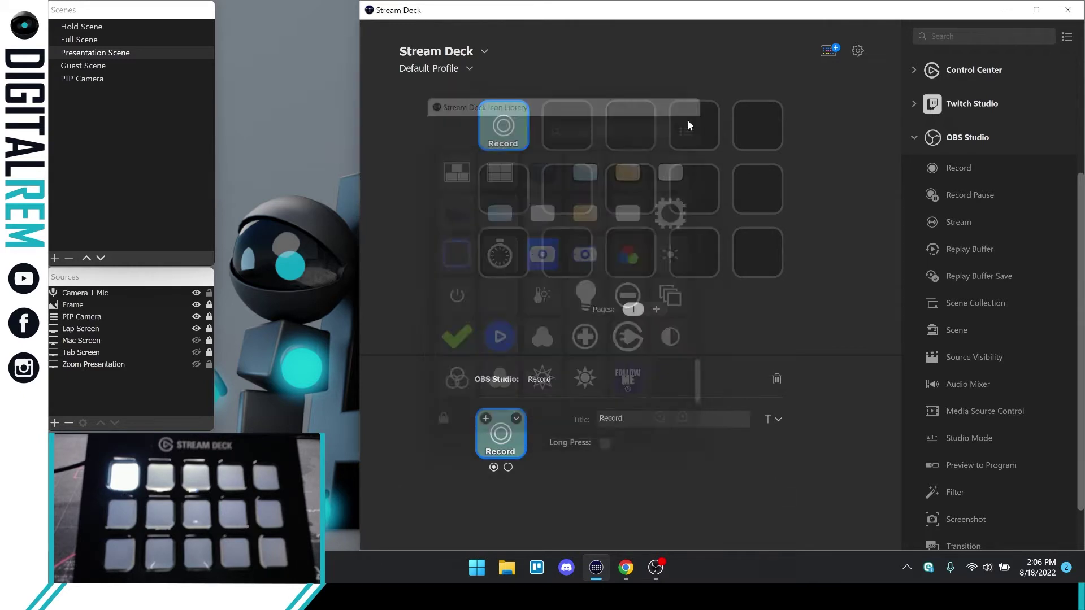
{"action": "left_click", "coordinate": [517, 420]}
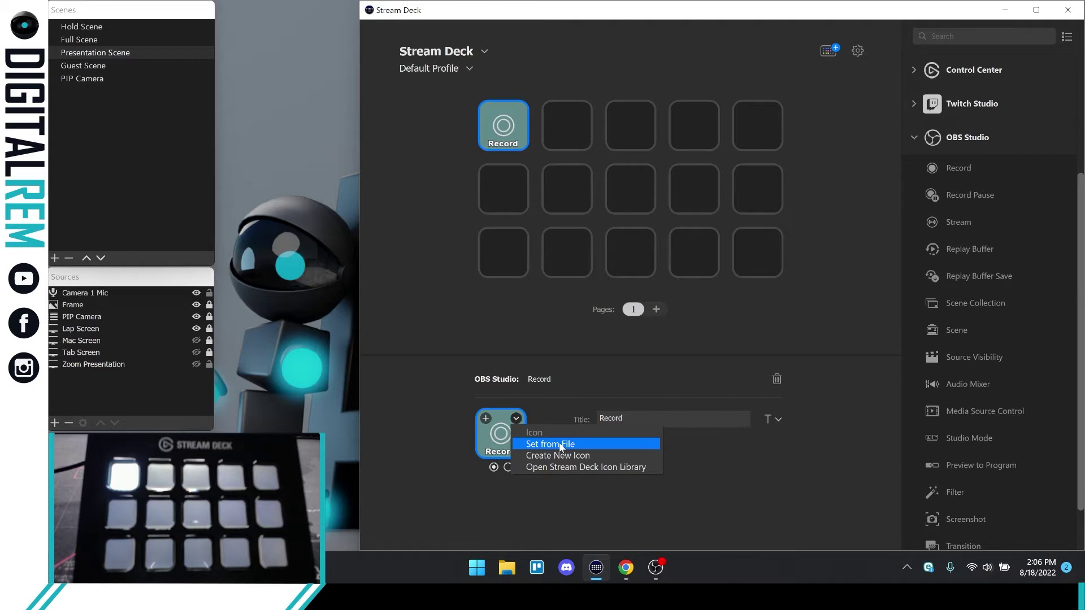
{"action": "left_click", "coordinate": [721, 493]}
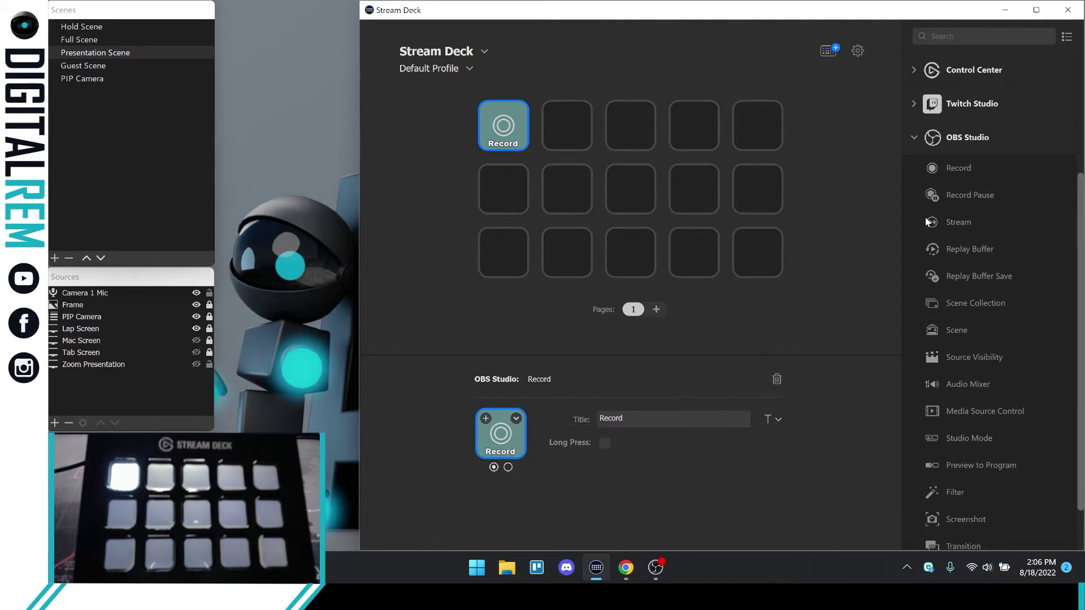
- Assign OBS Studio's Stream action to the second key of the top row and title it Stream
{"action": "left_click_drag", "start_coordinate": [969, 223], "coordinate": [580, 131]}
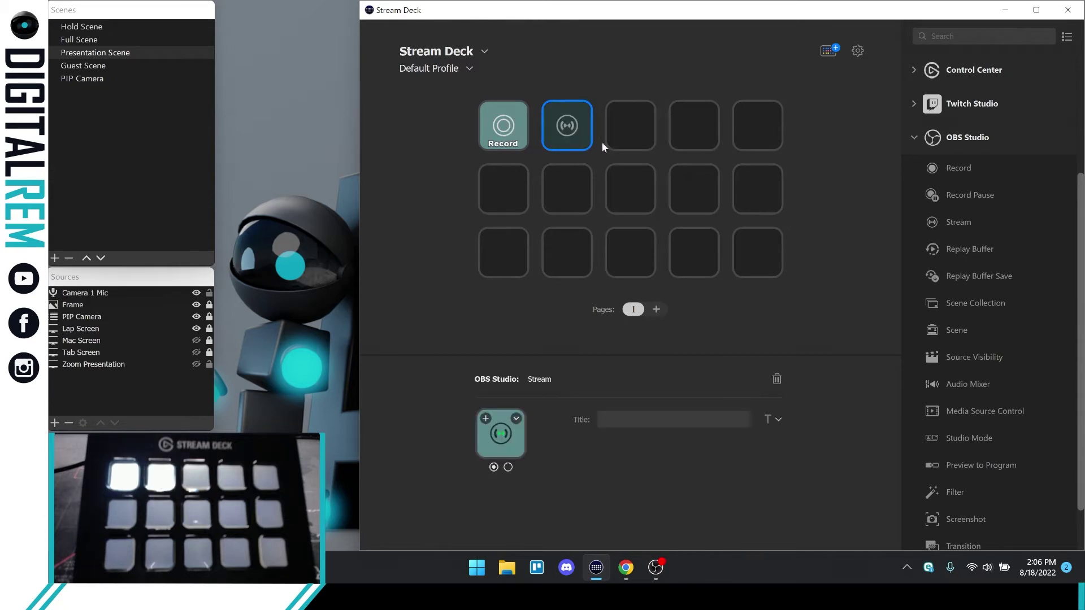
{"action": "left_click", "coordinate": [641, 419]}
{"action": "type", "text": "Stream"}
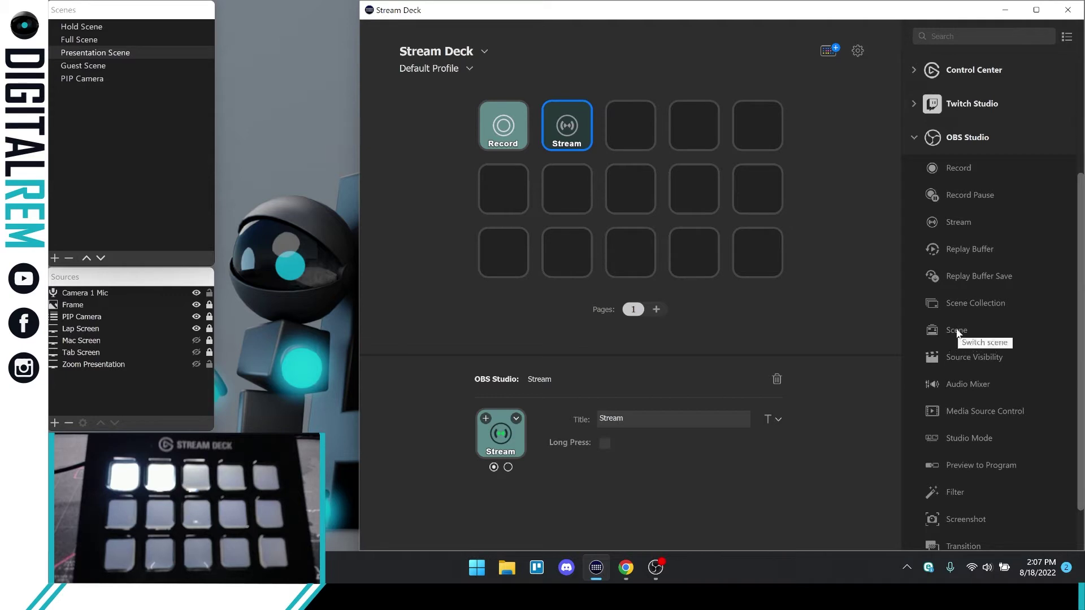
- Place an OBS Studio Scene action on the first key of the bottom row, title it Hold and check its two state icons
{"action": "left_click_drag", "start_coordinate": [957, 329], "coordinate": [512, 261]}
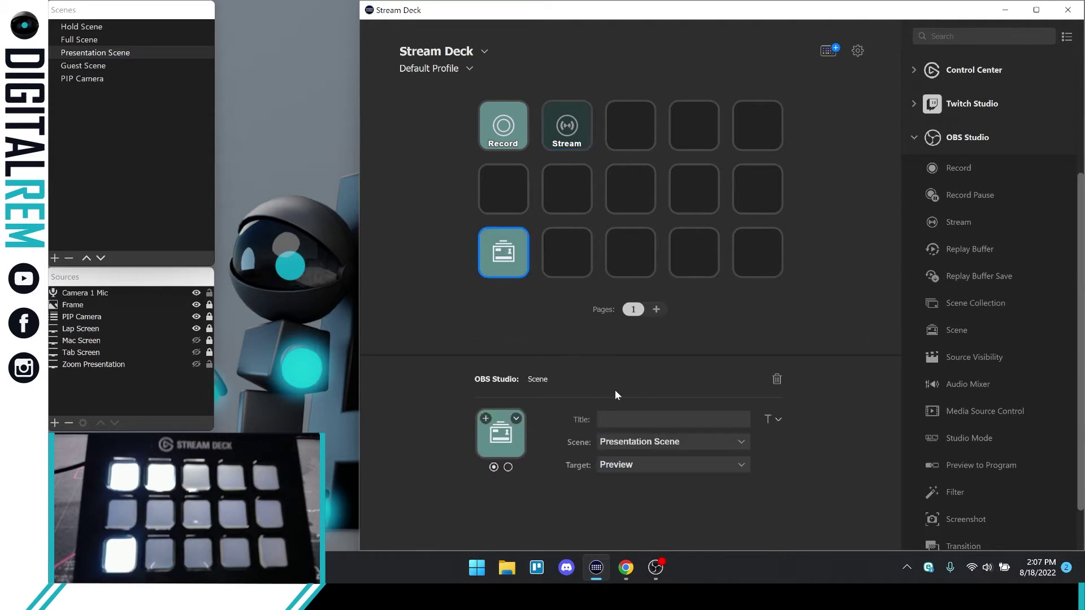
{"action": "type", "text": "Hold"}
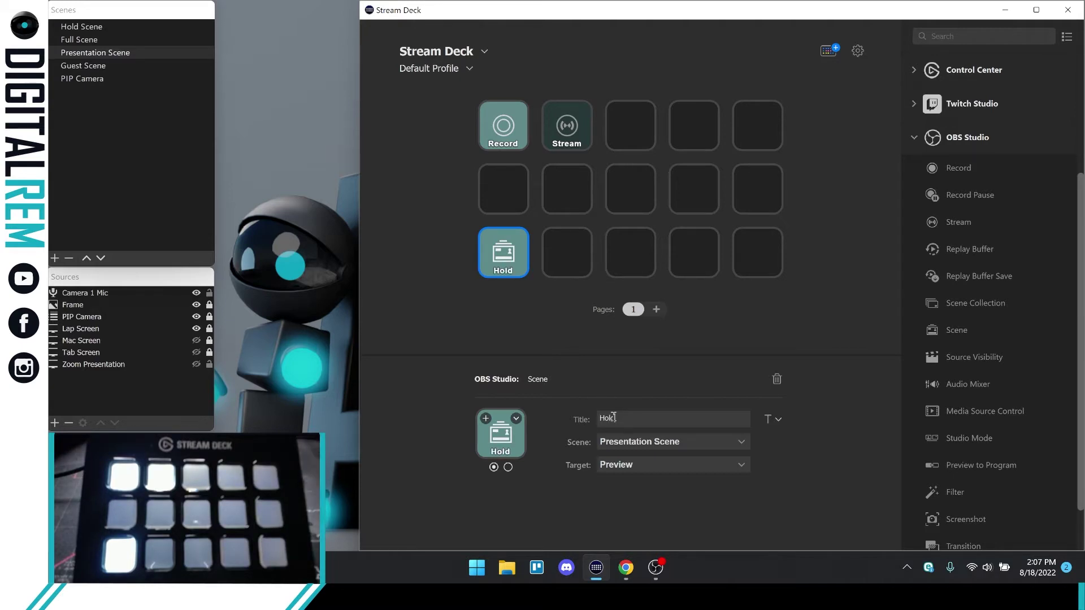
{"action": "left_click", "coordinate": [508, 467]}
{"action": "left_click", "coordinate": [494, 467]}
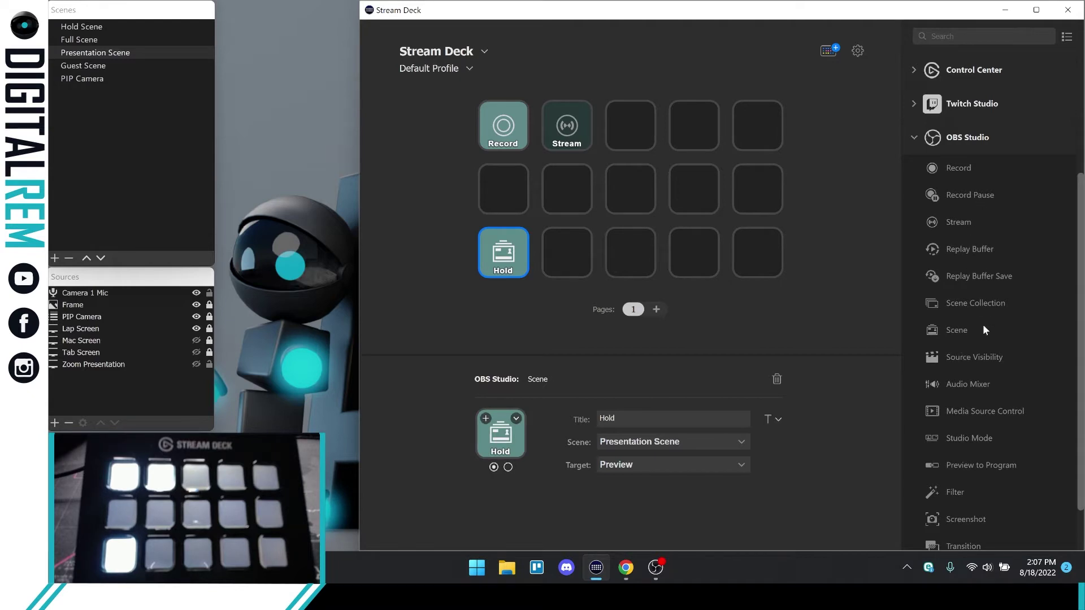
- Add OBS Studio Scene actions to the second, third and fourth keys of the bottom row, titled Full, Present and Guest
{"action": "left_click_drag", "start_coordinate": [964, 330], "coordinate": [587, 263]}
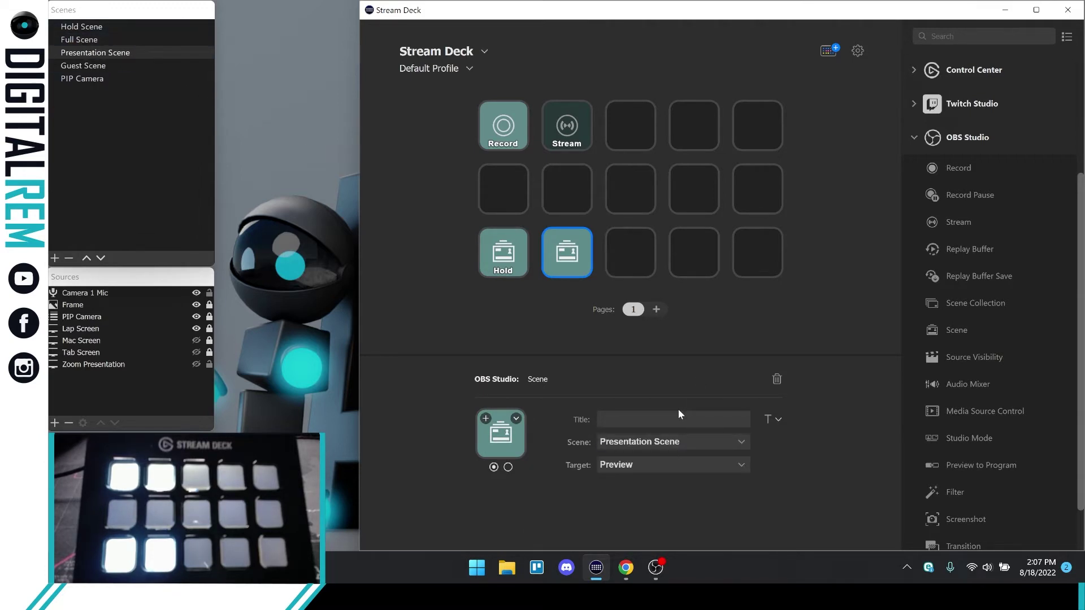
{"action": "type", "text": "Full"}
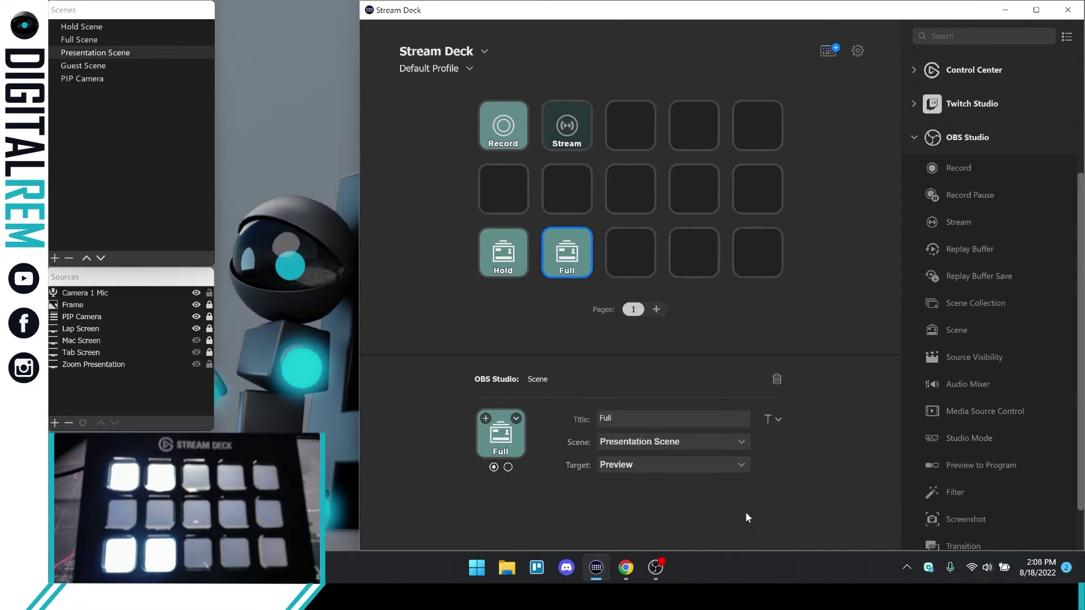
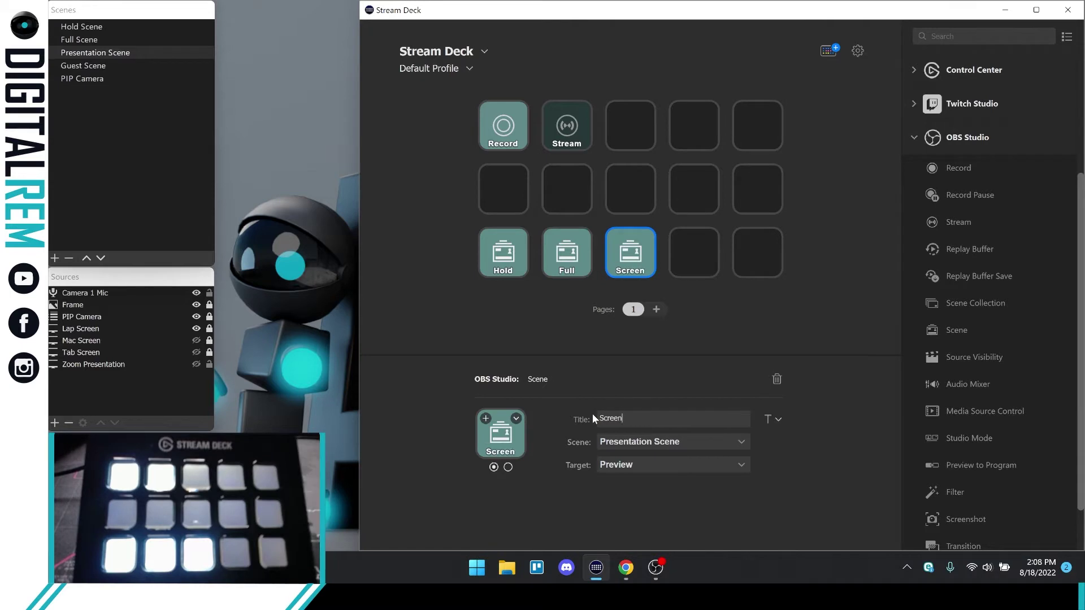
{"action": "type", "text": "Present"}
{"action": "left_click_drag", "start_coordinate": [956, 329], "coordinate": [694, 253]}
{"action": "left_click", "coordinate": [617, 419]}
{"action": "type", "text": "Guest"}
- Set the Hold key's scene to Hold Scene and check its target options, keeping Preview
{"action": "left_click", "coordinate": [525, 260]}
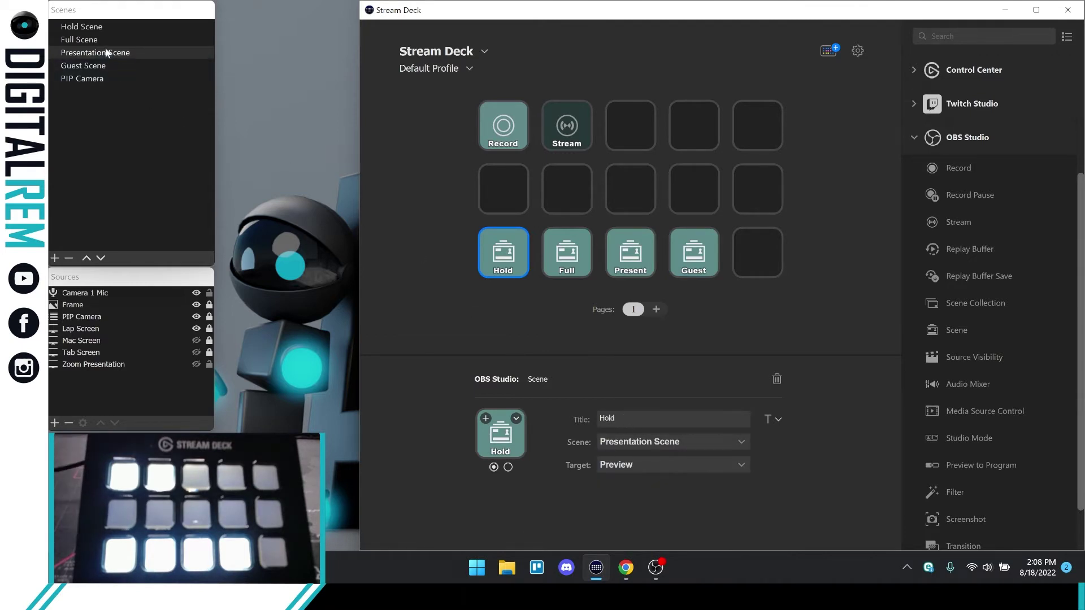
{"action": "left_click", "coordinate": [612, 446]}
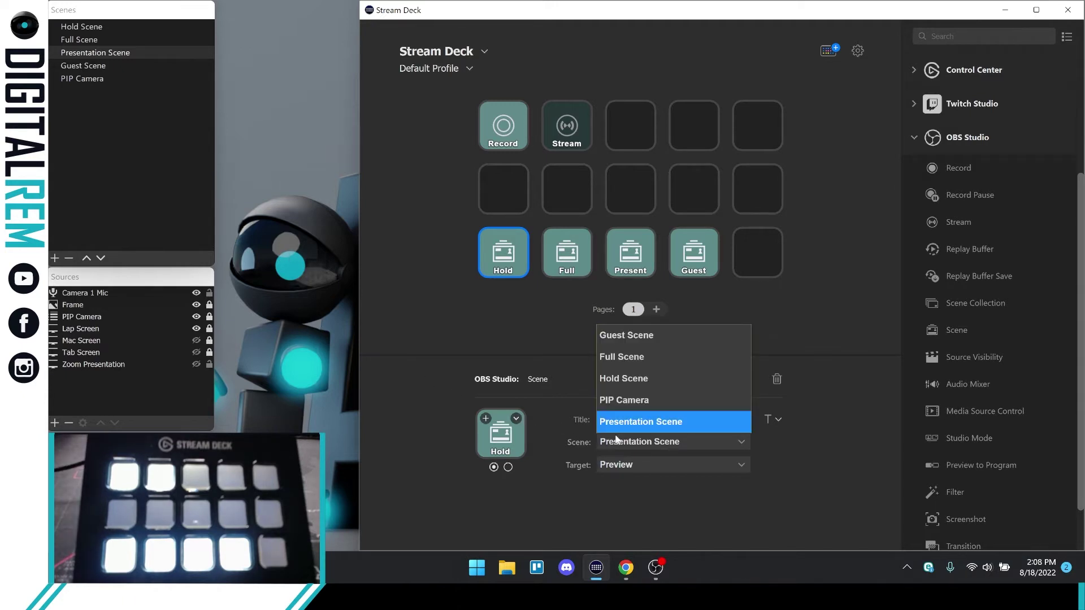
{"action": "left_click", "coordinate": [638, 379]}
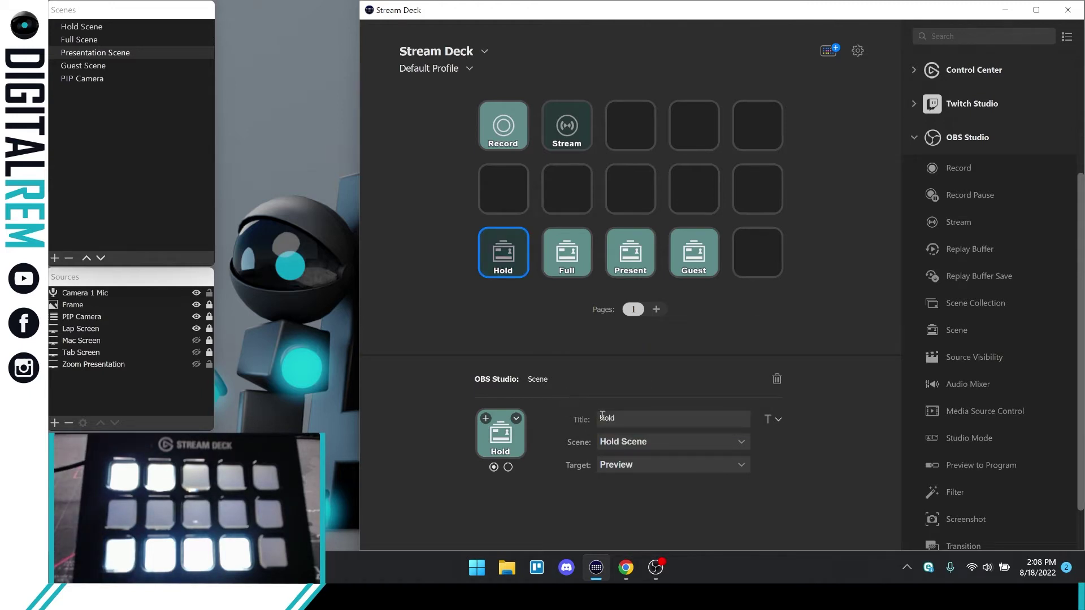
{"action": "left_click", "coordinate": [633, 466]}
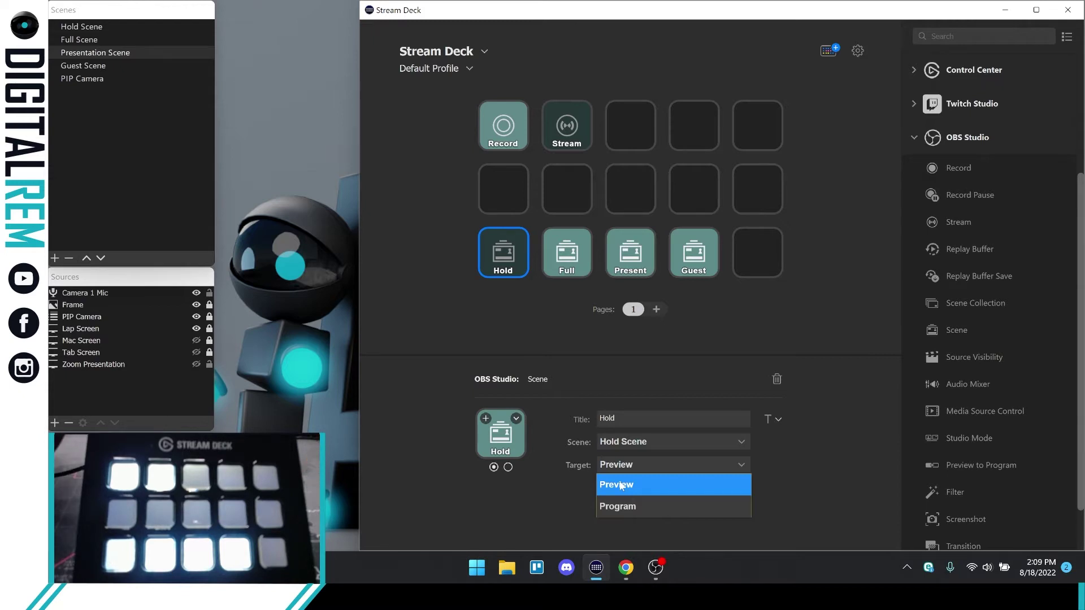
{"action": "left_click", "coordinate": [571, 266]}
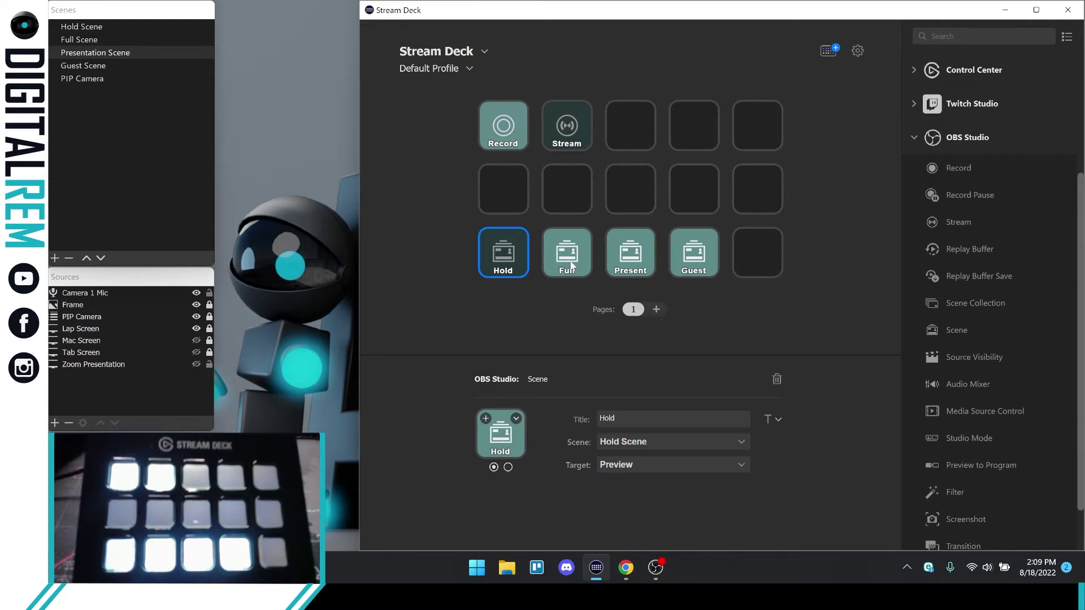
- Set the Full key's scene to Full Scene and the Present key's scene to Presentation Scene
{"action": "left_click", "coordinate": [570, 265]}
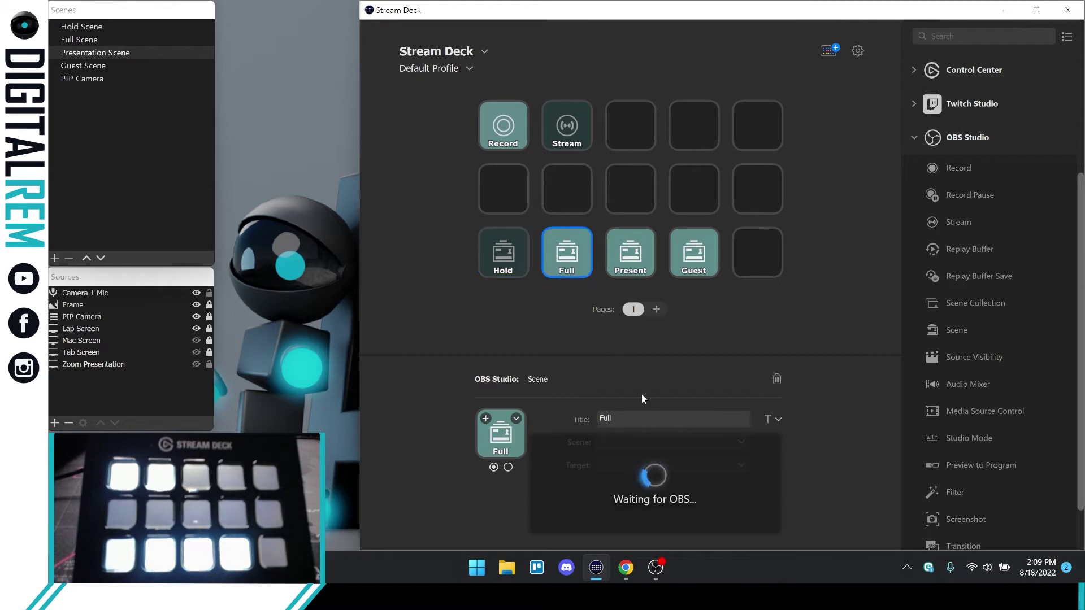
{"action": "left_click", "coordinate": [683, 446]}
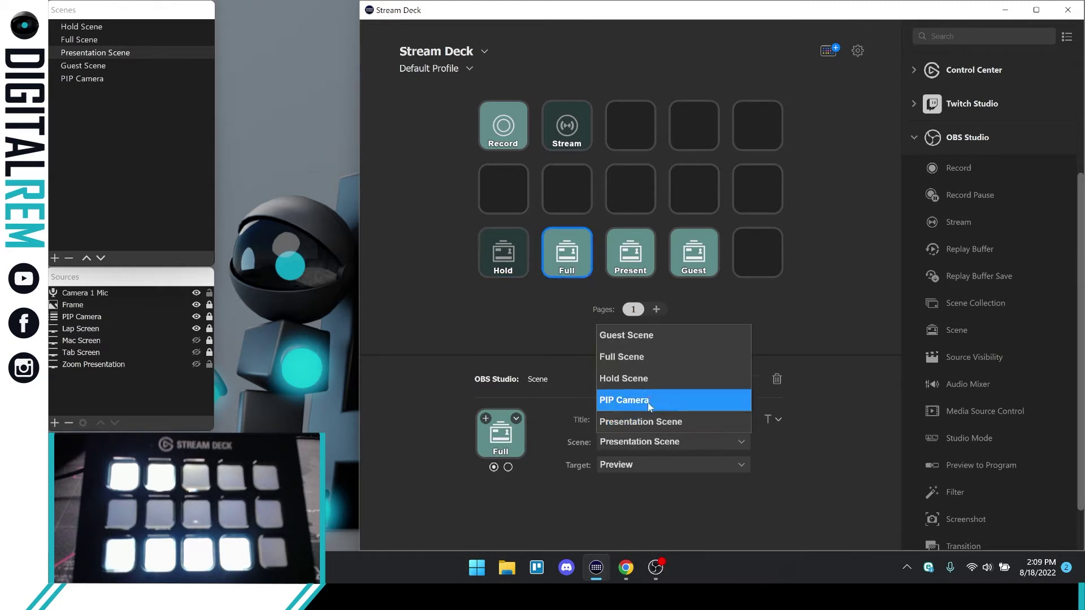
{"action": "left_click", "coordinate": [650, 356]}
{"action": "left_click", "coordinate": [635, 269]}
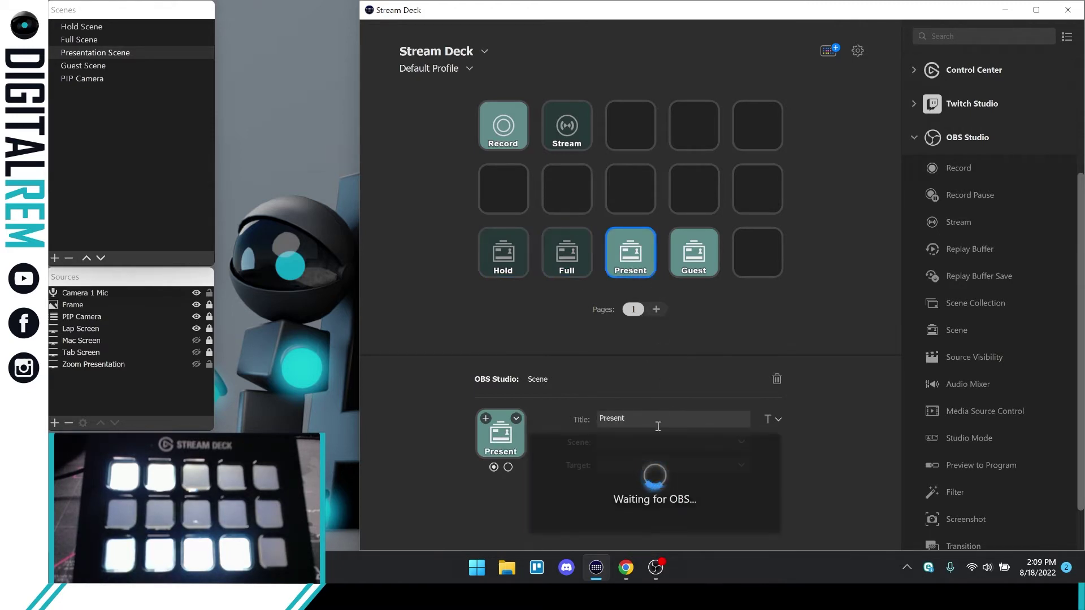
{"action": "left_click", "coordinate": [648, 443]}
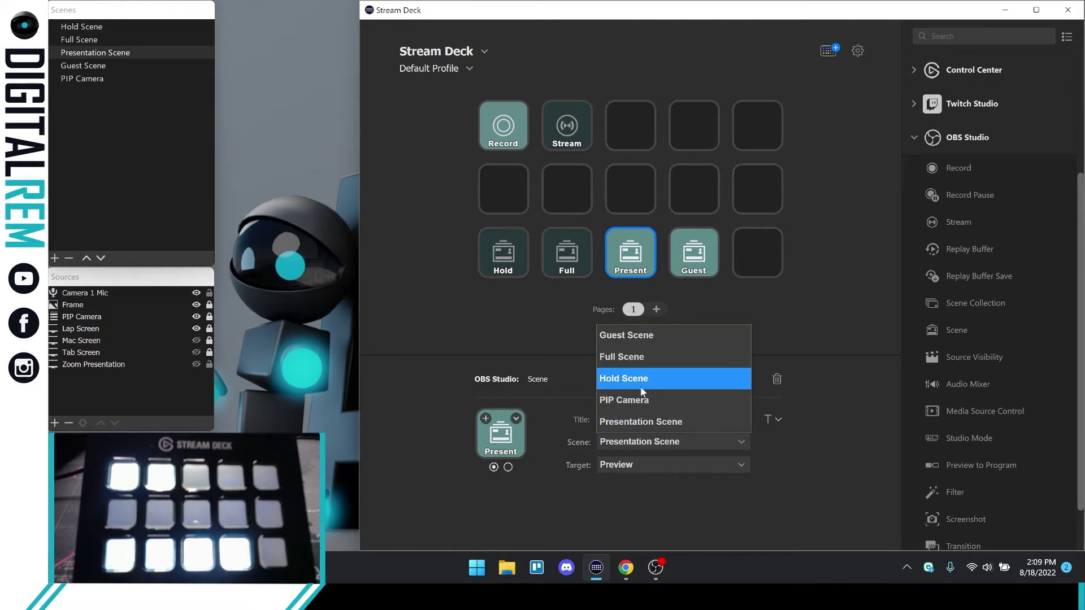
{"action": "left_click", "coordinate": [648, 421]}
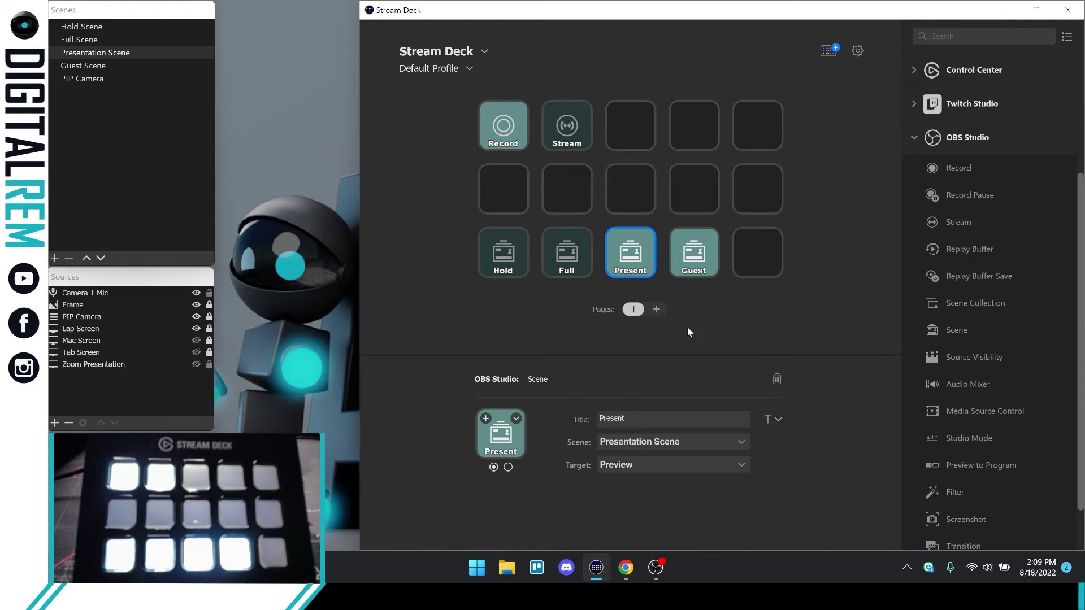
- Set the Guest key's scene to Guest Scene
{"action": "left_click", "coordinate": [694, 258]}
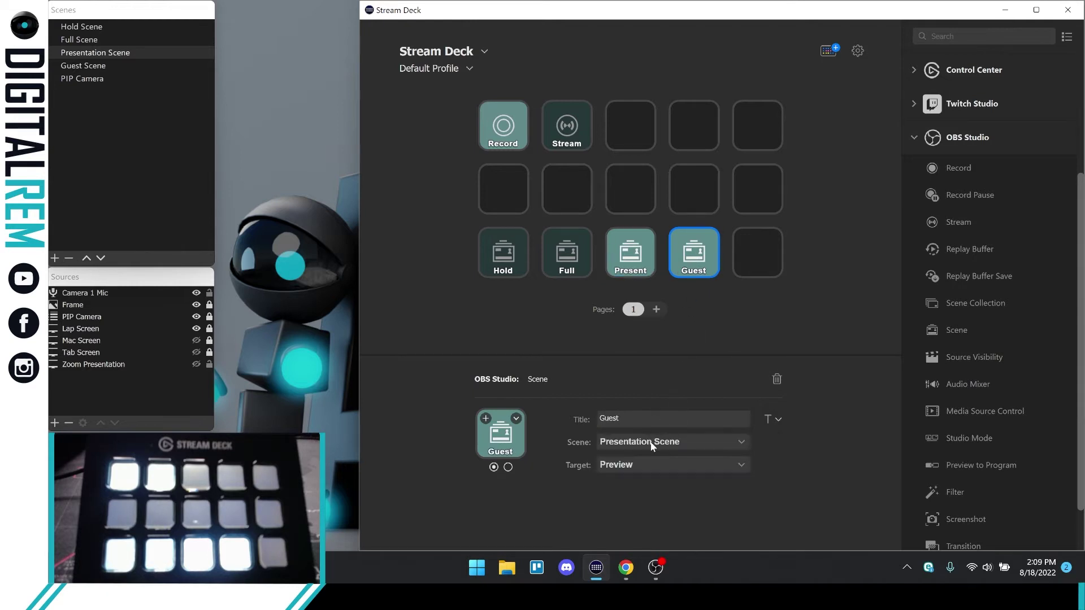
{"action": "left_click", "coordinate": [651, 443]}
{"action": "left_click", "coordinate": [634, 340]}
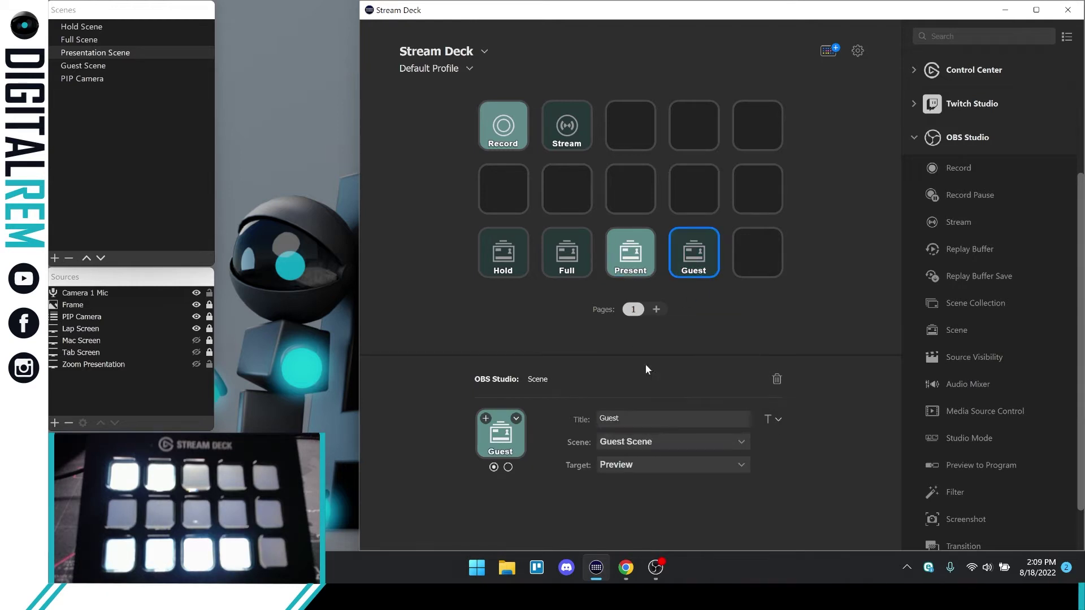
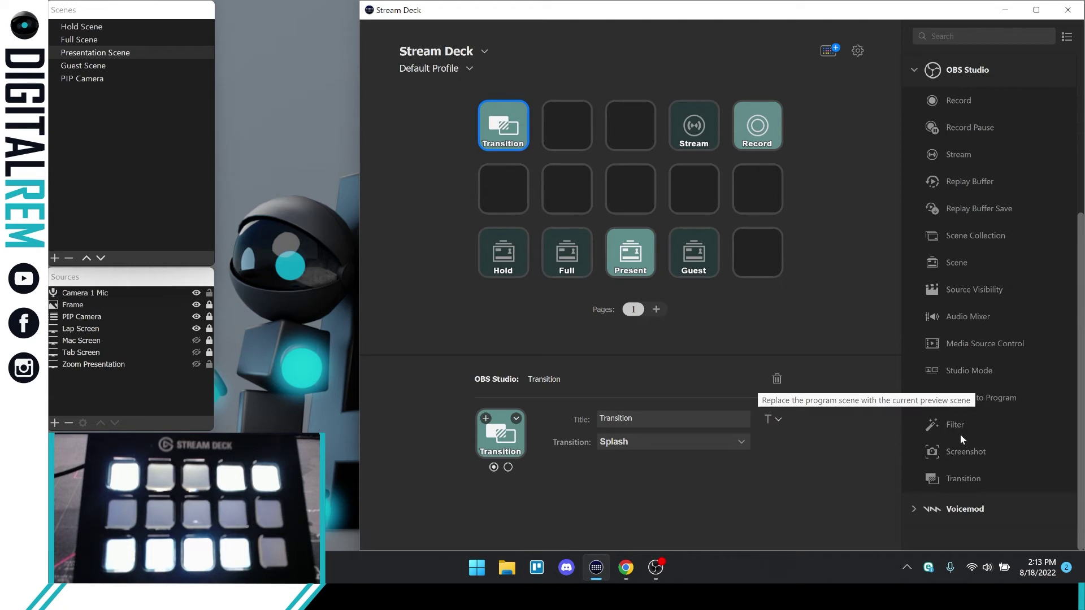
- Give the Transition key OBS Studio's Preview to Program action and move the Hold, Full, Present and Guest keys up to the middle row
{"action": "double_click", "coordinate": [981, 397]}
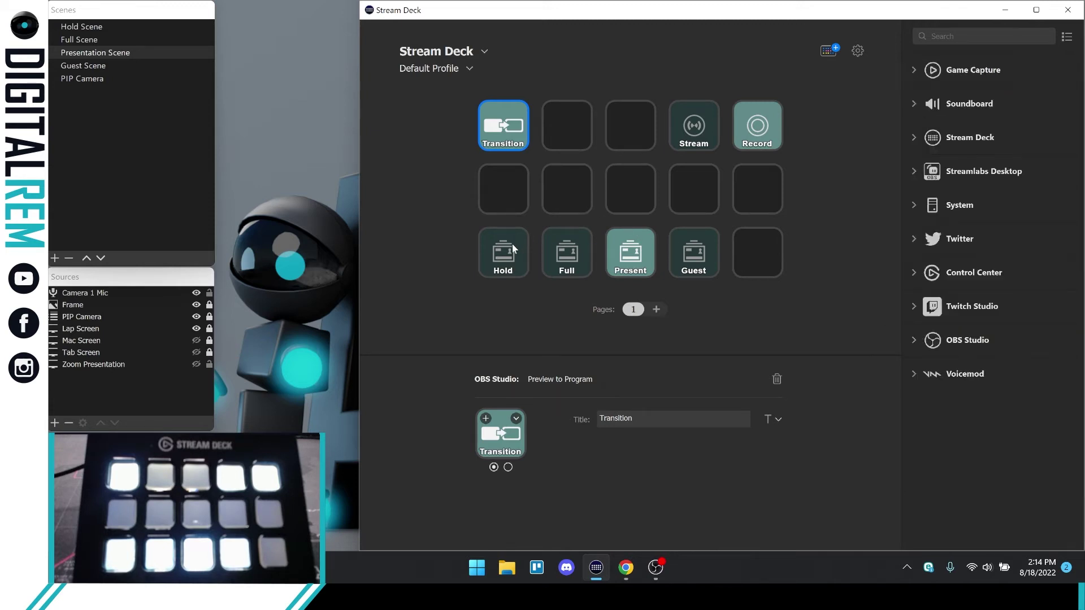
{"action": "left_click_drag", "start_coordinate": [512, 247], "coordinate": [514, 215]}
{"action": "left_click_drag", "start_coordinate": [566, 252], "coordinate": [567, 190]}
{"action": "left_click_drag", "start_coordinate": [630, 253], "coordinate": [630, 189]}
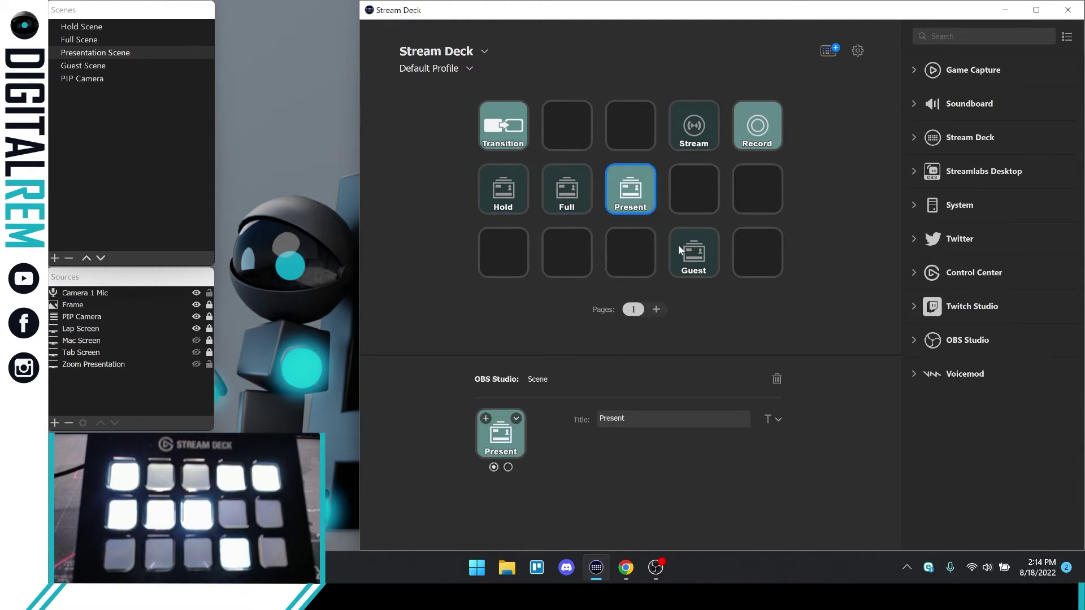
{"action": "left_click_drag", "start_coordinate": [678, 245], "coordinate": [681, 187]}
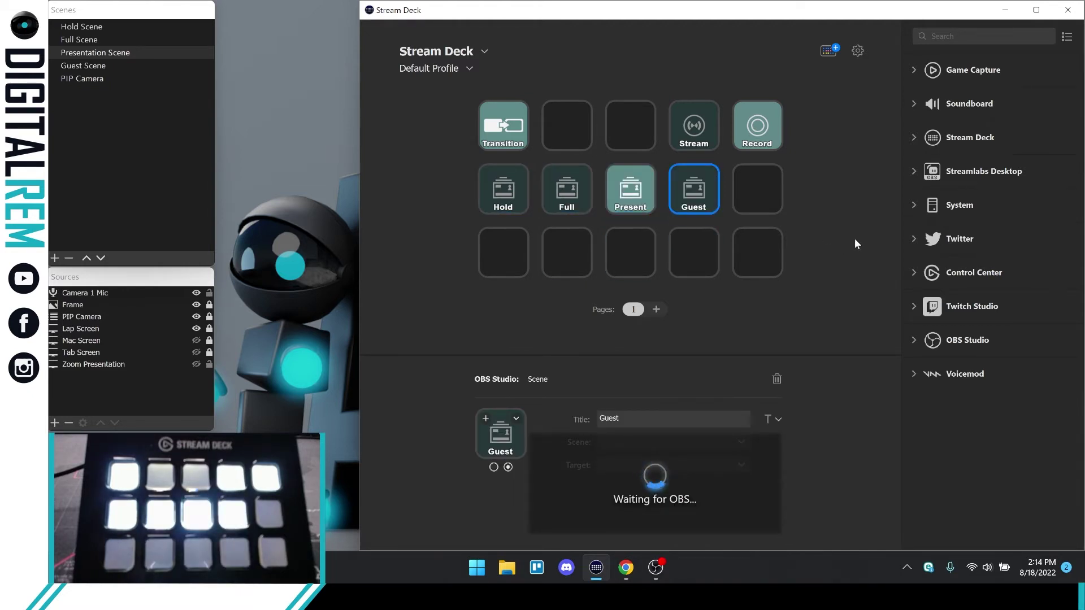
- Create a folder on the first key of the bottom row and title it Hold
{"action": "left_click", "coordinate": [915, 70]}
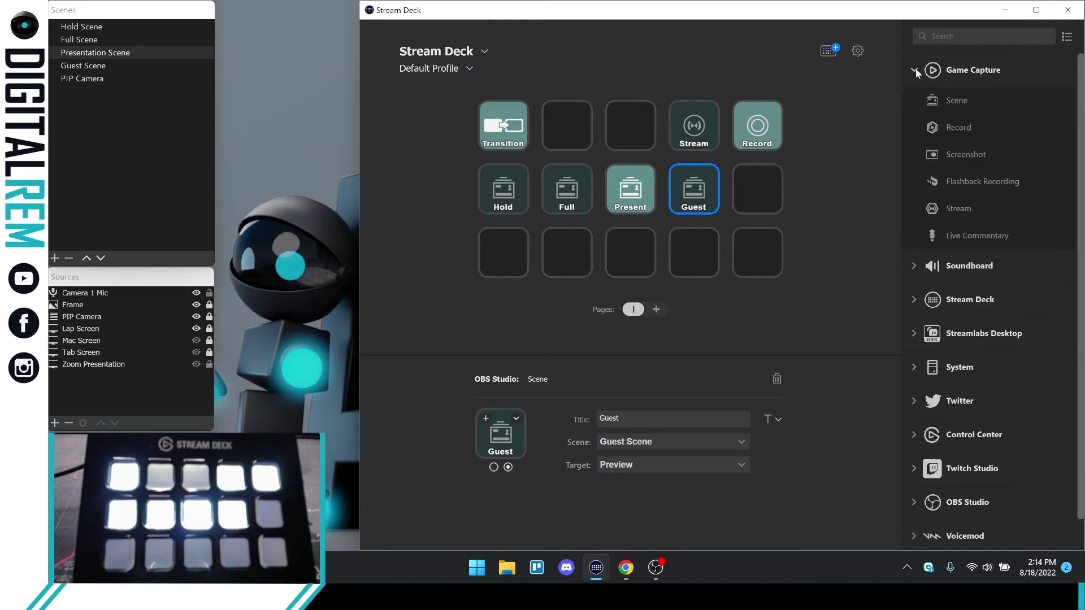
{"action": "left_click", "coordinate": [915, 70]}
{"action": "left_click", "coordinate": [914, 103]}
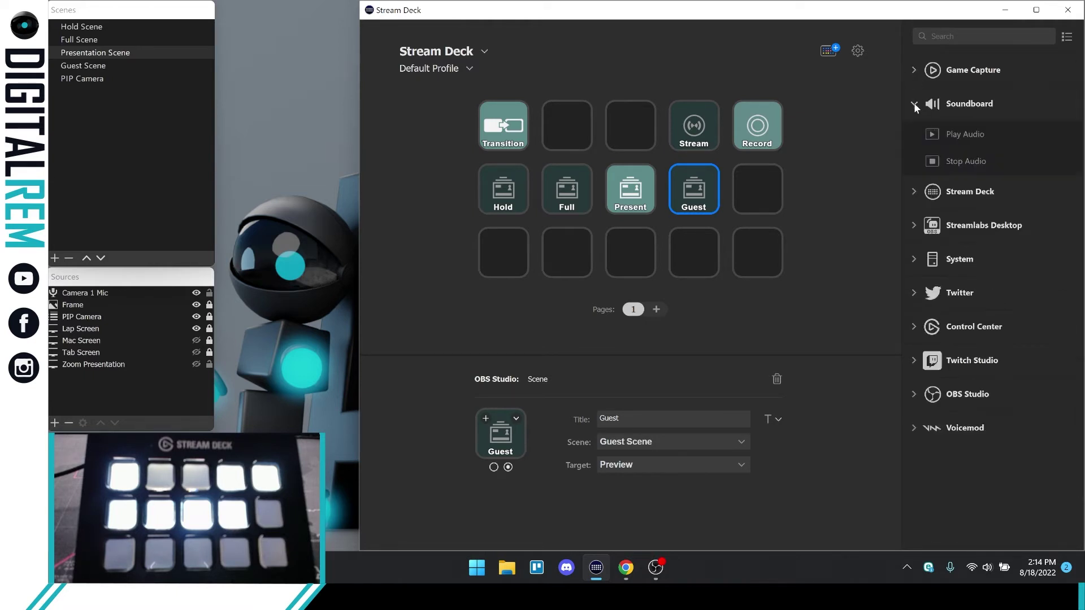
{"action": "left_click", "coordinate": [914, 104]}
{"action": "left_click", "coordinate": [914, 138]}
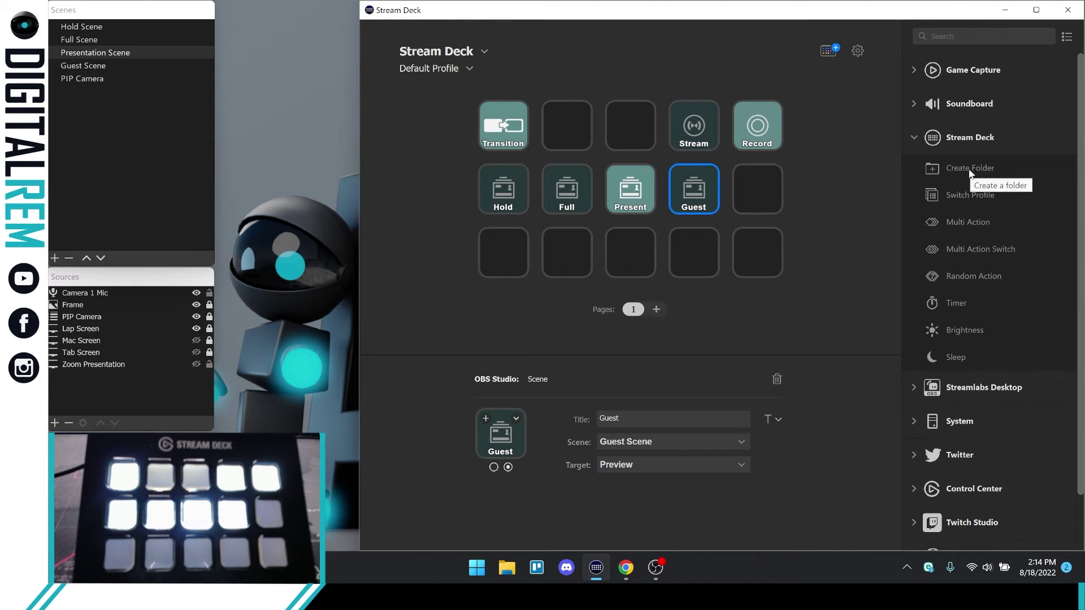
{"action": "left_click_drag", "start_coordinate": [968, 169], "coordinate": [527, 268]}
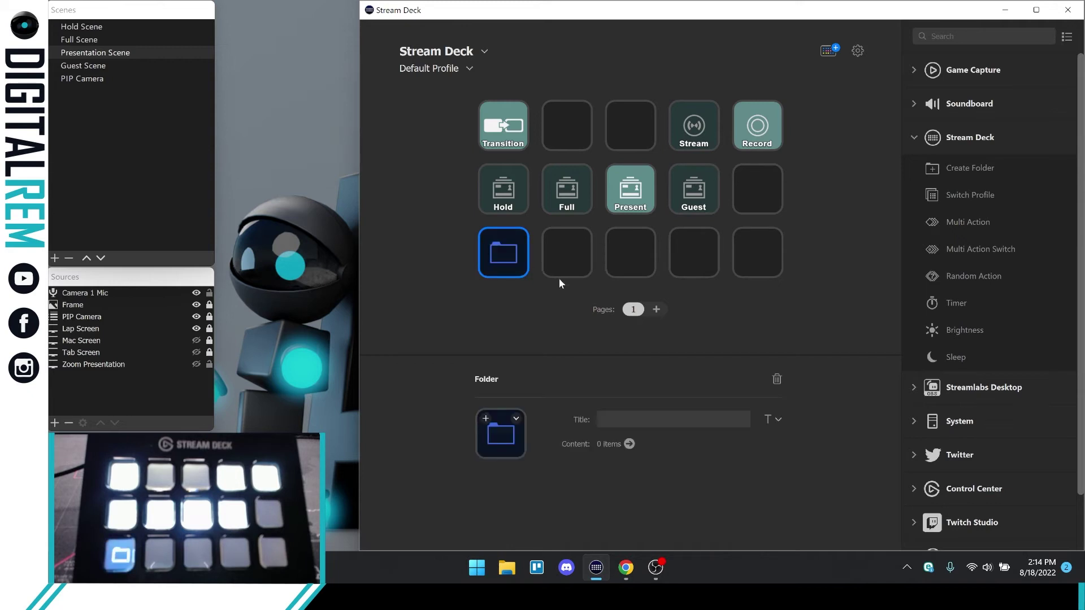
{"action": "left_click", "coordinate": [641, 415]}
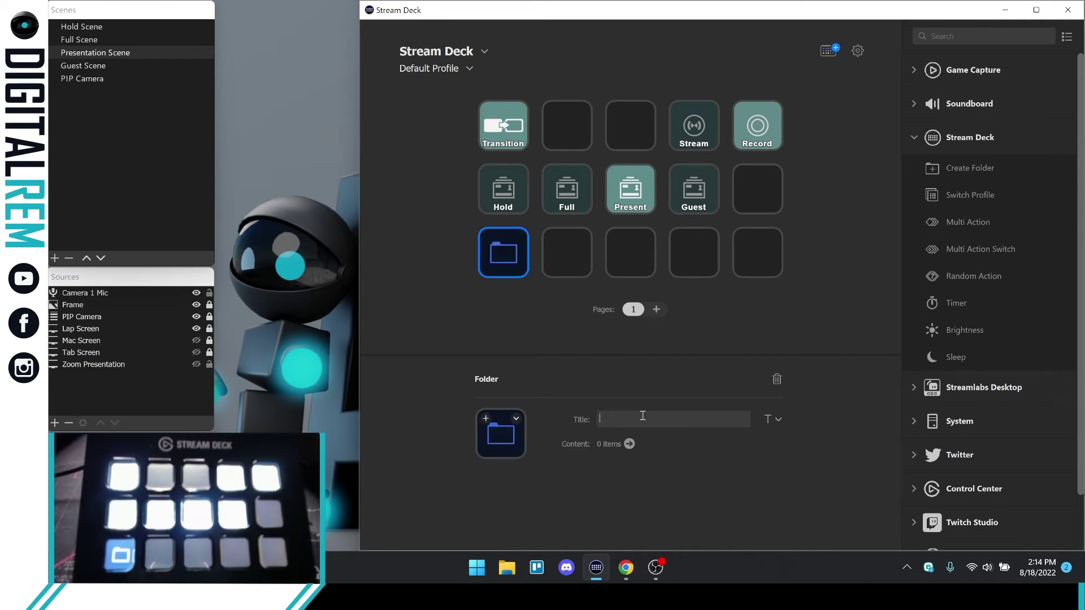
{"action": "type", "text": "Hold"}
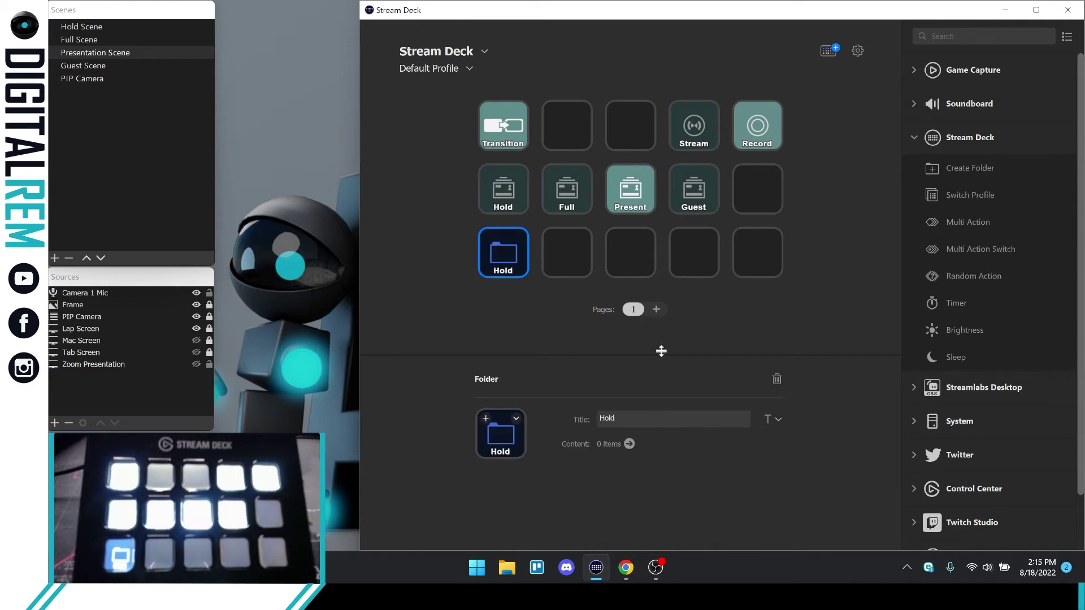
- Open the Hold folder and select Hold Scene in OBS Studio to display its sources
{"action": "double_click", "coordinate": [506, 255]}
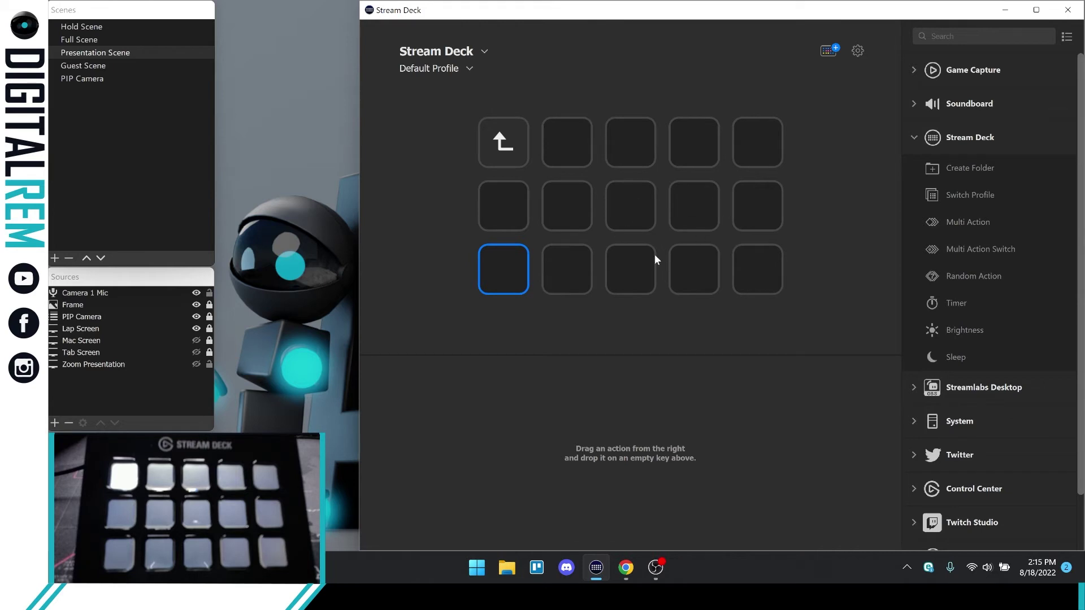
{"action": "left_click", "coordinate": [101, 28]}
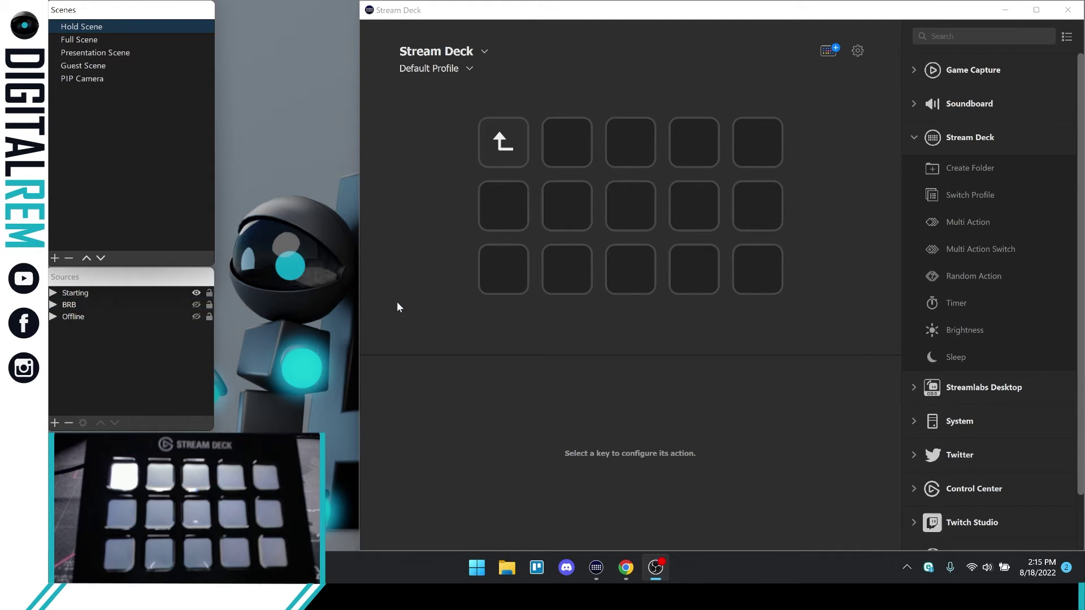
- Add OBS Studio's Source Visibility action to the first key of the folder's bottom row and title it Starting
{"action": "scroll", "coordinate": [965, 337], "scroll_direction": "down", "scroll_amount": 1}
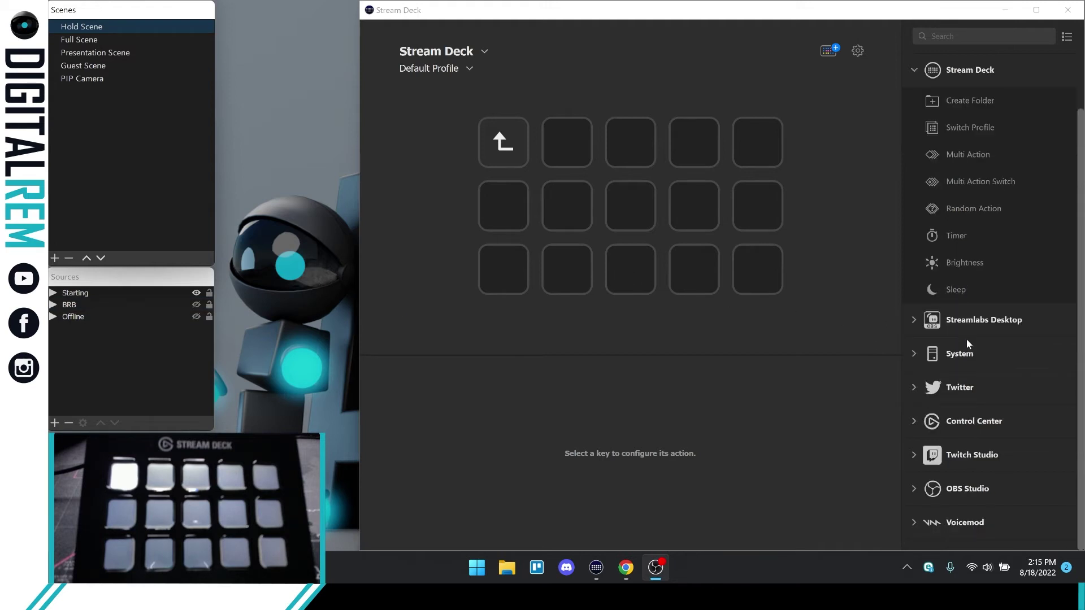
{"action": "left_click", "coordinate": [914, 489]}
{"action": "scroll", "coordinate": [985, 406], "scroll_direction": "down", "scroll_amount": 5}
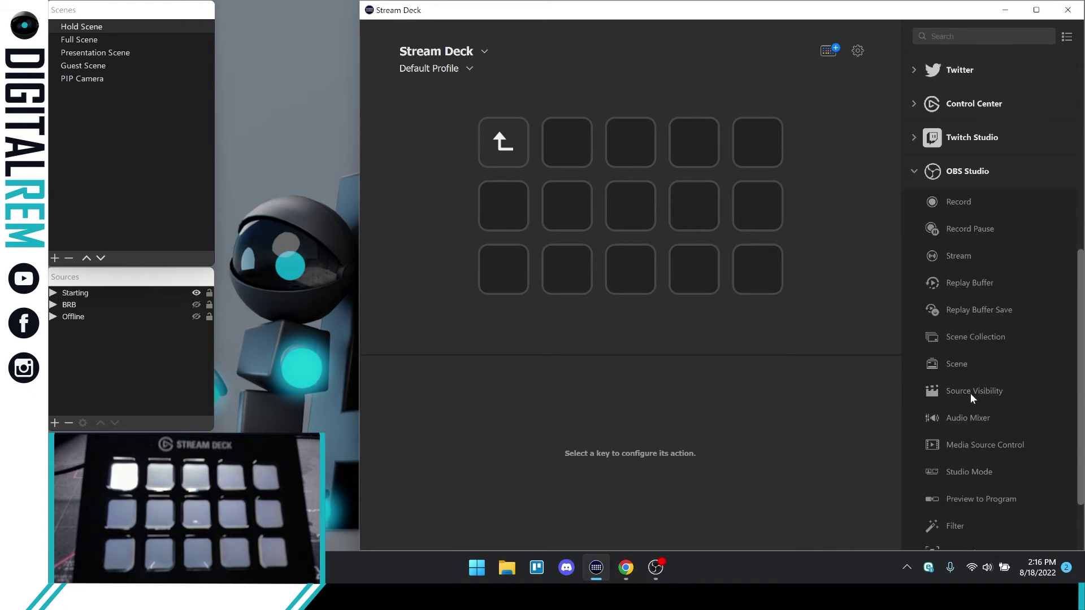
{"action": "left_click_drag", "start_coordinate": [971, 393], "coordinate": [503, 269]}
{"action": "type", "text": "Strat"}
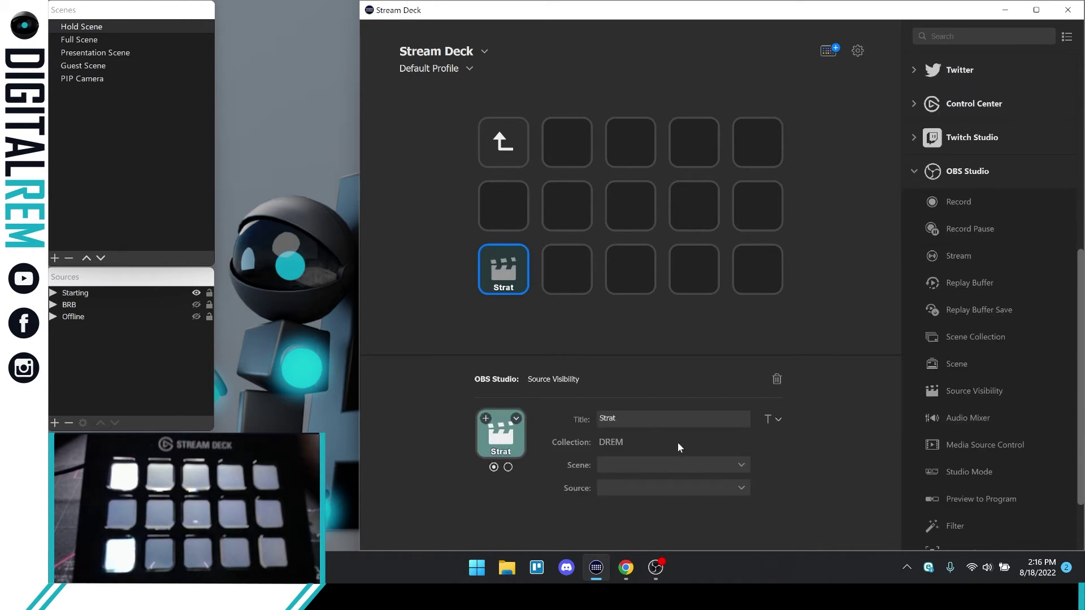
{"action": "key", "text": "BackSpace"}
{"action": "key", "text": "BackSpace"}
{"action": "type", "text": "arting"}
- Set the Starting key's scene to Hold Scene with Starting as its source, and review the scene and source choices
{"action": "left_click", "coordinate": [672, 464]}
{"action": "left_click", "coordinate": [655, 403]}
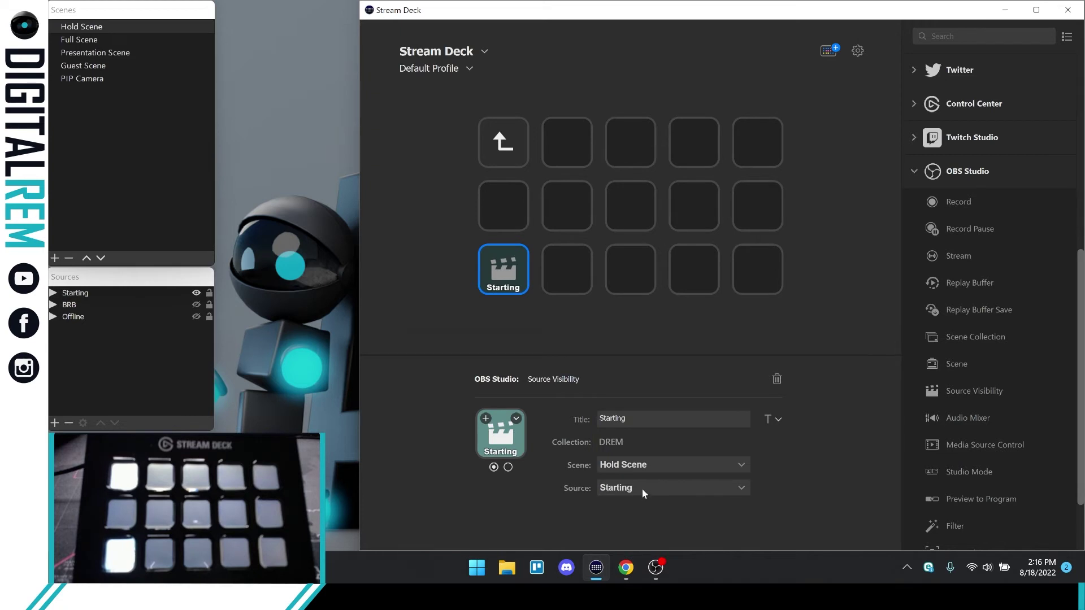
{"action": "left_click", "coordinate": [644, 488]}
{"action": "left_click", "coordinate": [798, 498]}
{"action": "left_click", "coordinate": [662, 462]}
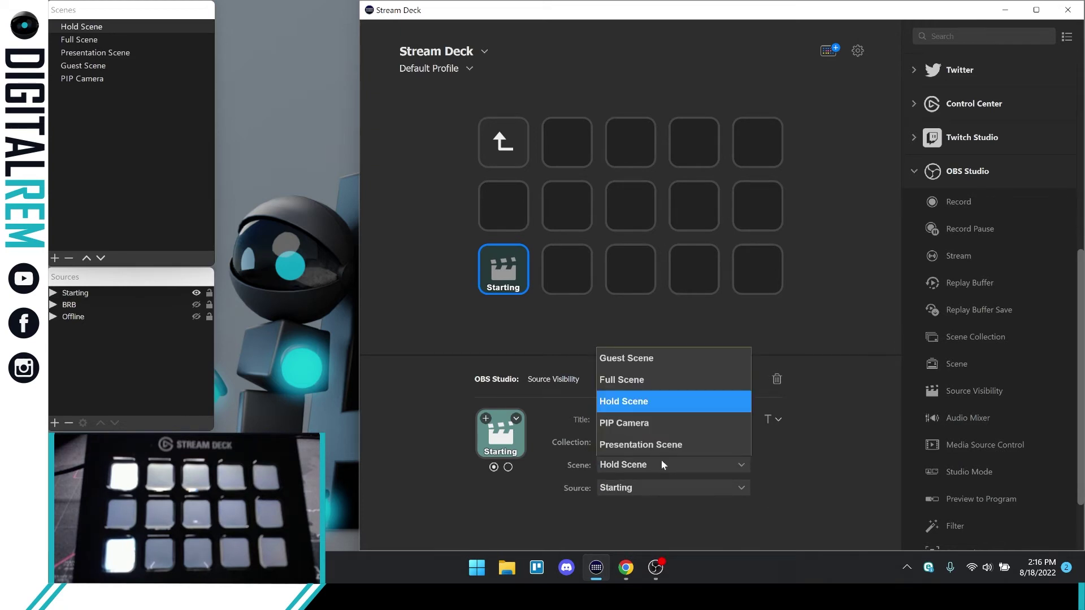
{"action": "left_click", "coordinate": [754, 518]}
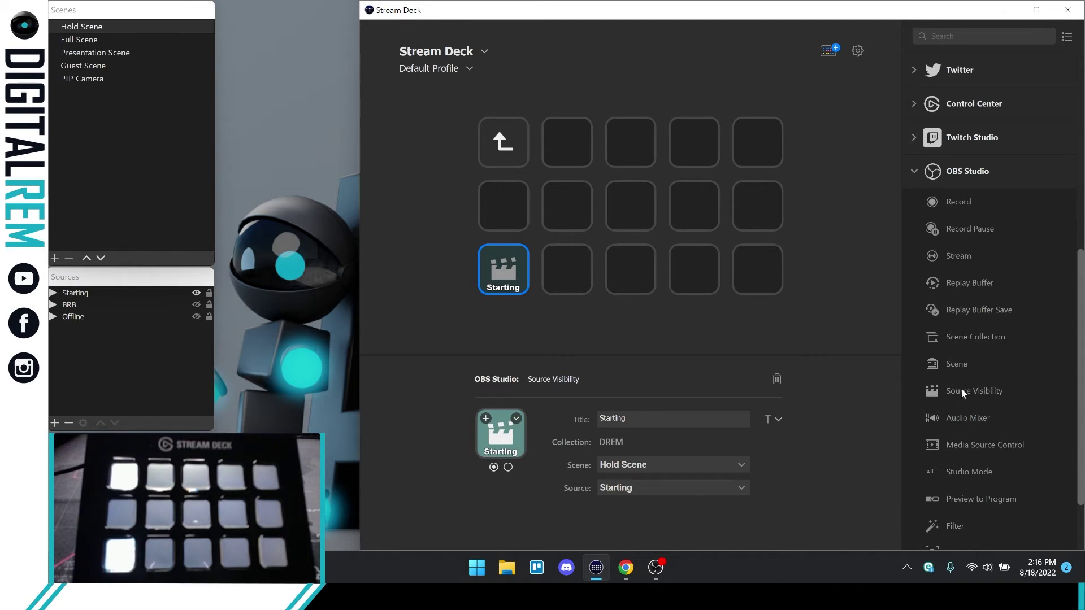
- Add OBS Studio's Source Visibility action to the second and third keys of the Hold folder's bottom row and title the second BRB
{"action": "left_click_drag", "start_coordinate": [964, 394], "coordinate": [575, 264]}
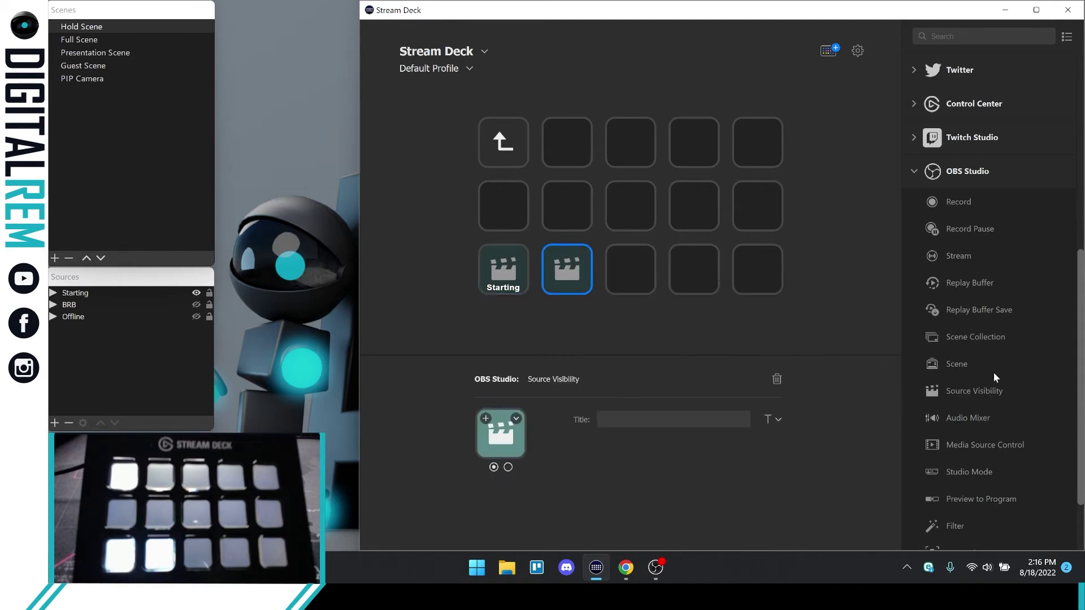
{"action": "left_click_drag", "start_coordinate": [965, 390], "coordinate": [637, 268]}
{"action": "left_click", "coordinate": [568, 275]}
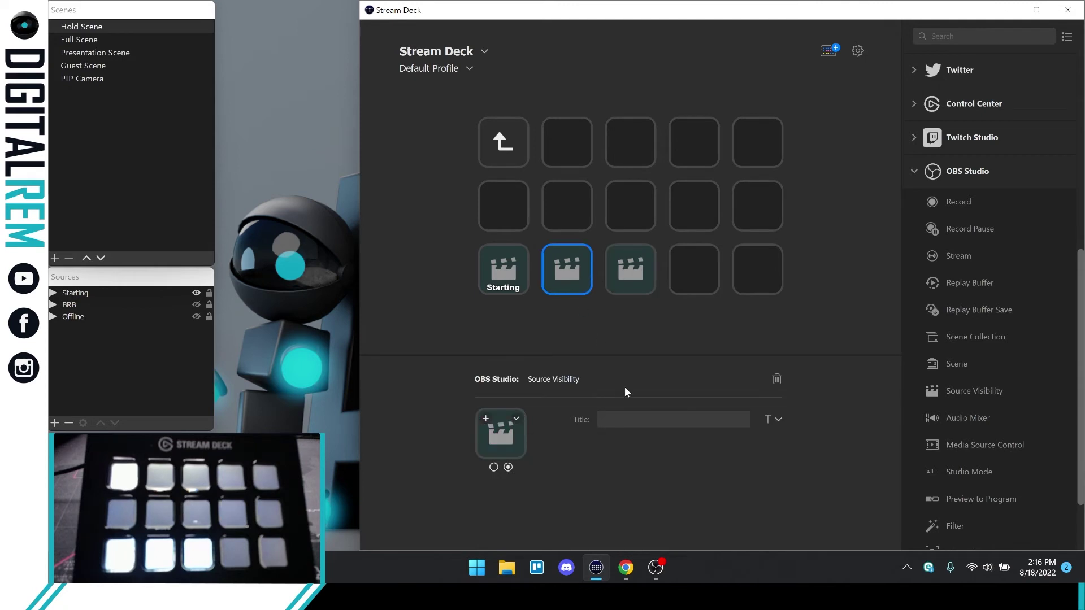
{"action": "left_click", "coordinate": [639, 420]}
{"action": "type", "text": "BRB"}
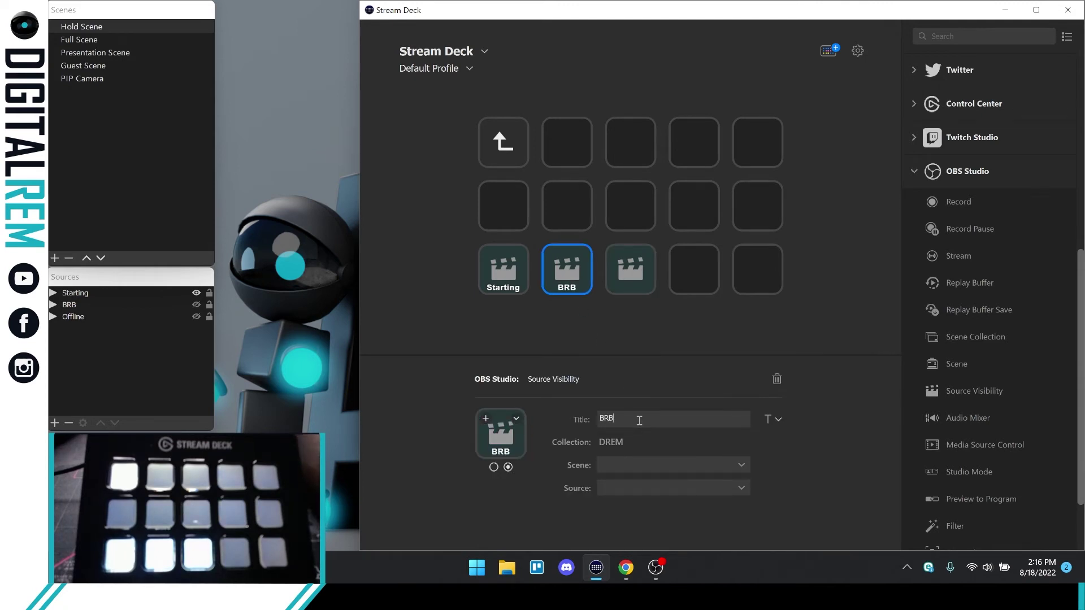
- Title the third key of the bottom row Offline for its second state
{"action": "left_click", "coordinate": [623, 284]}
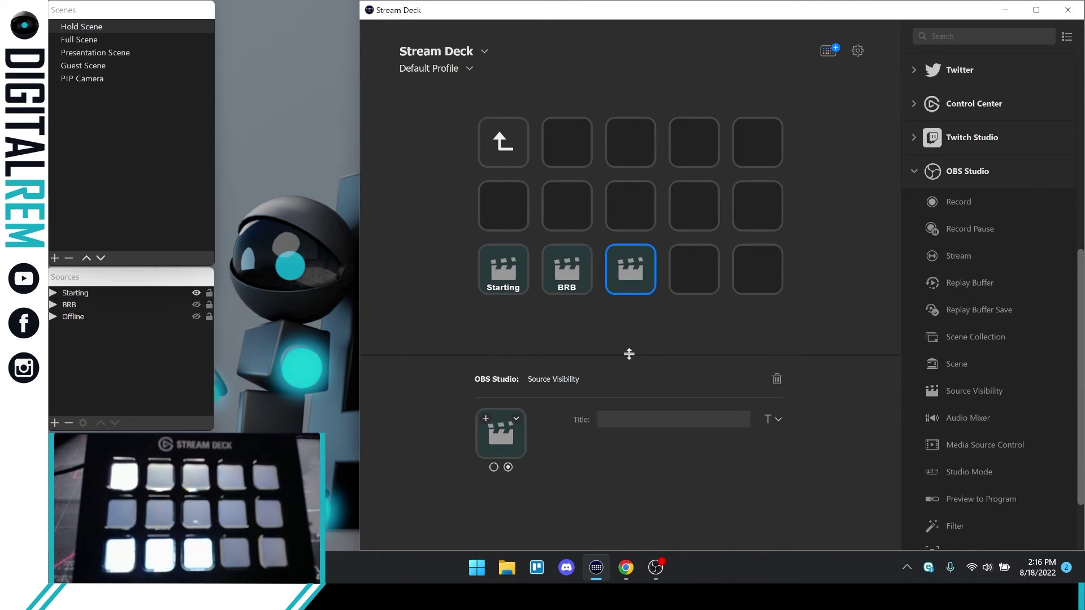
{"action": "left_click", "coordinate": [628, 421]}
{"action": "type", "text": "Offlien"}
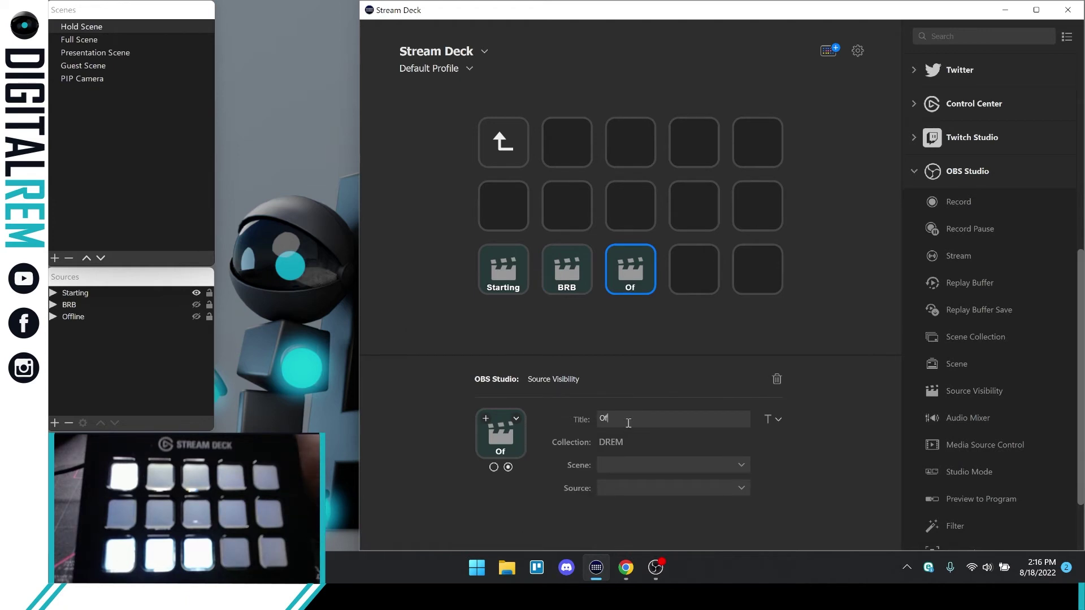
{"action": "key", "text": "BackSpace"}
{"action": "key", "text": "BackSpace"}
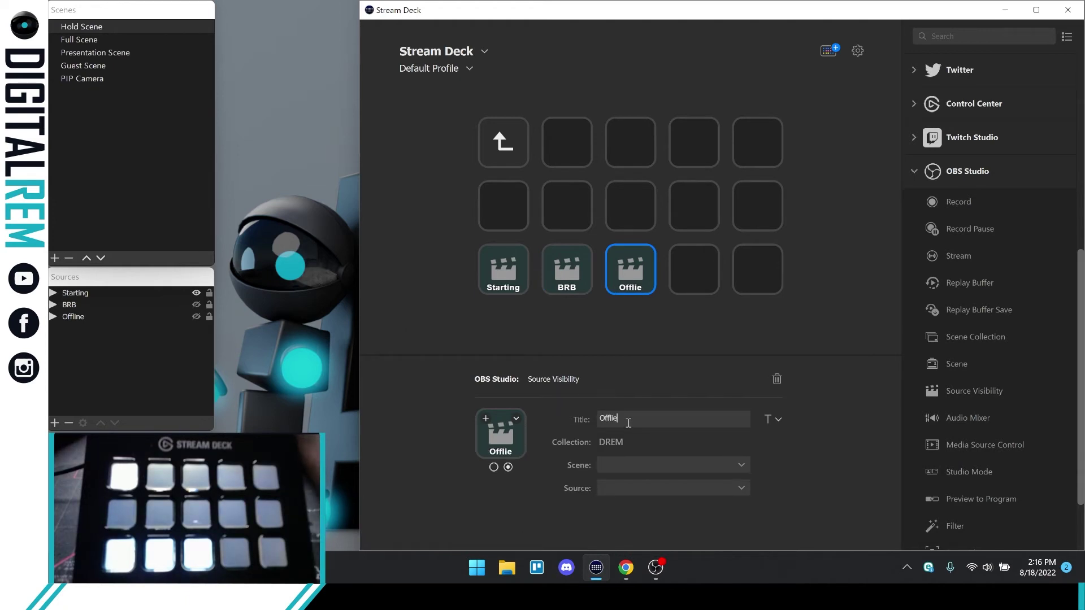
{"action": "type", "text": "ne"}
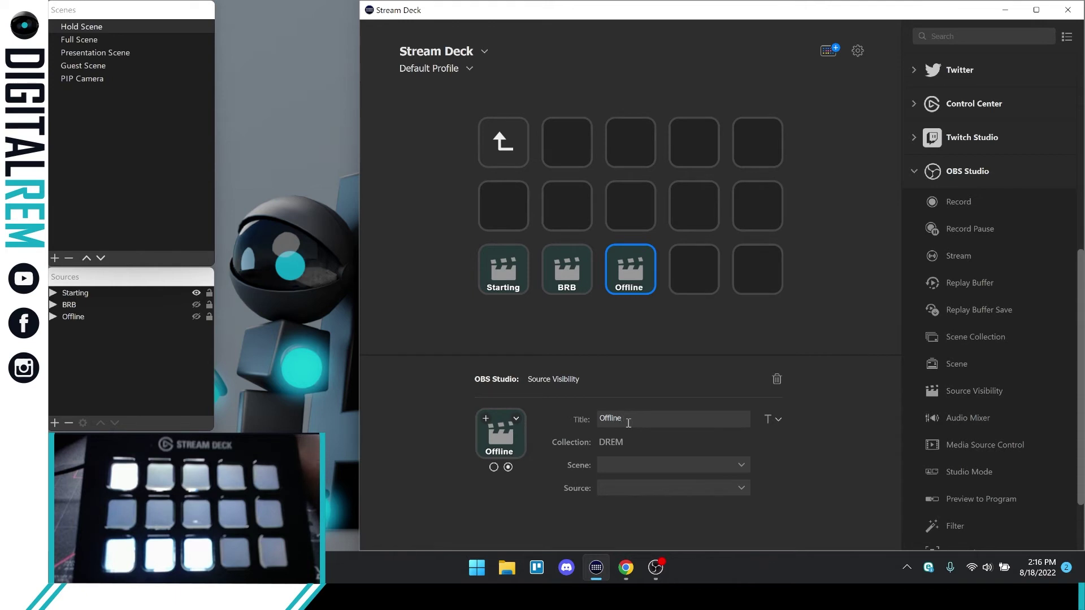
{"action": "key", "text": "Return"}
{"action": "key", "text": "BackSpace"}
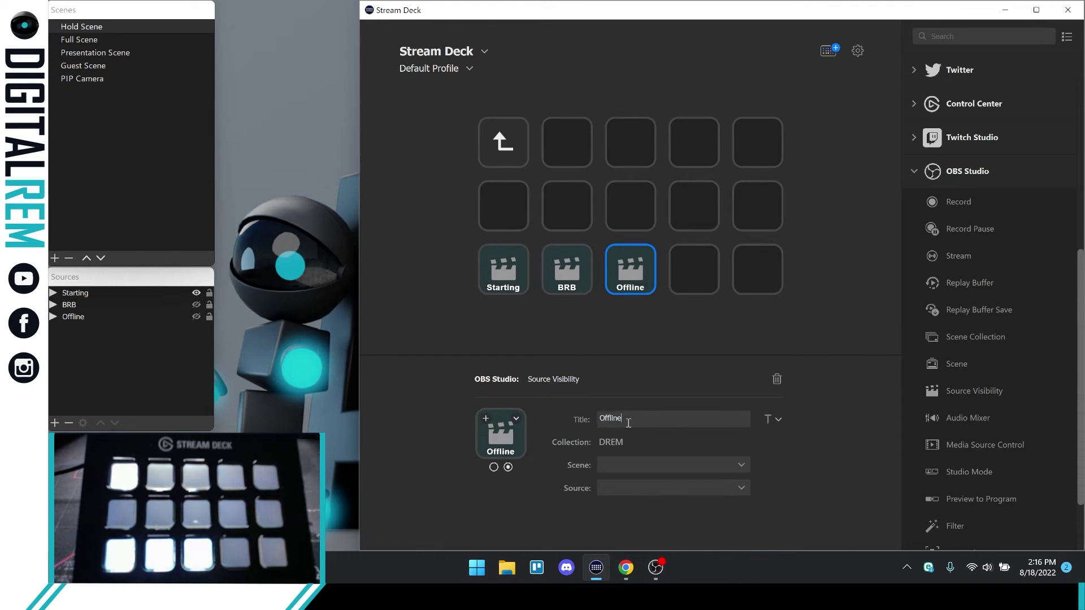
- Switch the third key to its first state and title that state Offline as well
{"action": "left_click", "coordinate": [493, 467]}
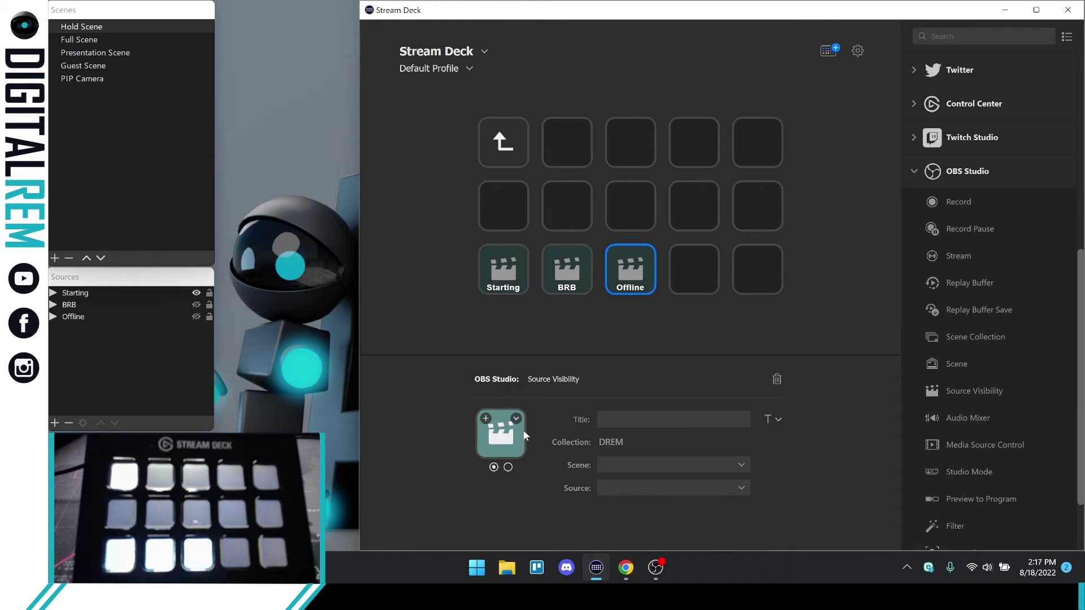
{"action": "left_click", "coordinate": [616, 419]}
{"action": "type", "text": "Offlien"}
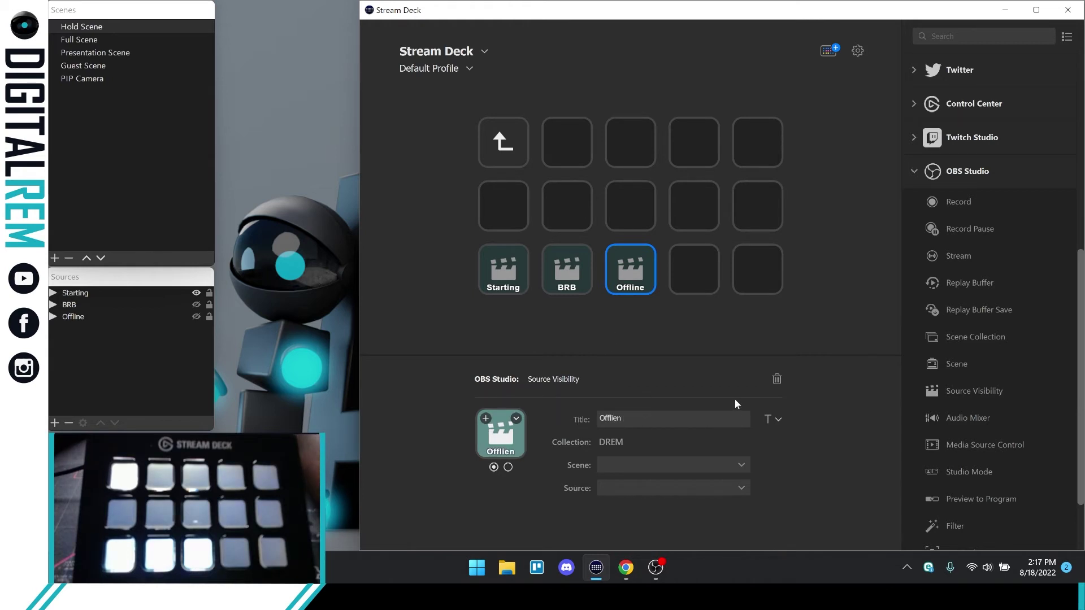
{"action": "key", "text": "BackSpace"}
{"action": "key", "text": "BackSpace"}
{"action": "type", "text": "ne"}
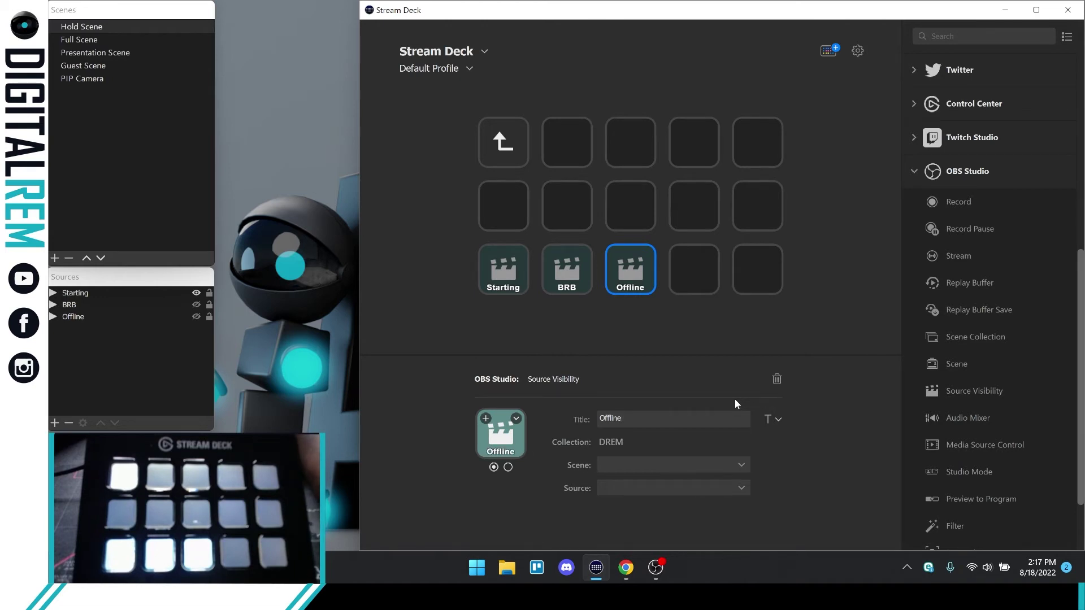
- Give the first state of the BRB key the title BRB
{"action": "left_click", "coordinate": [575, 284]}
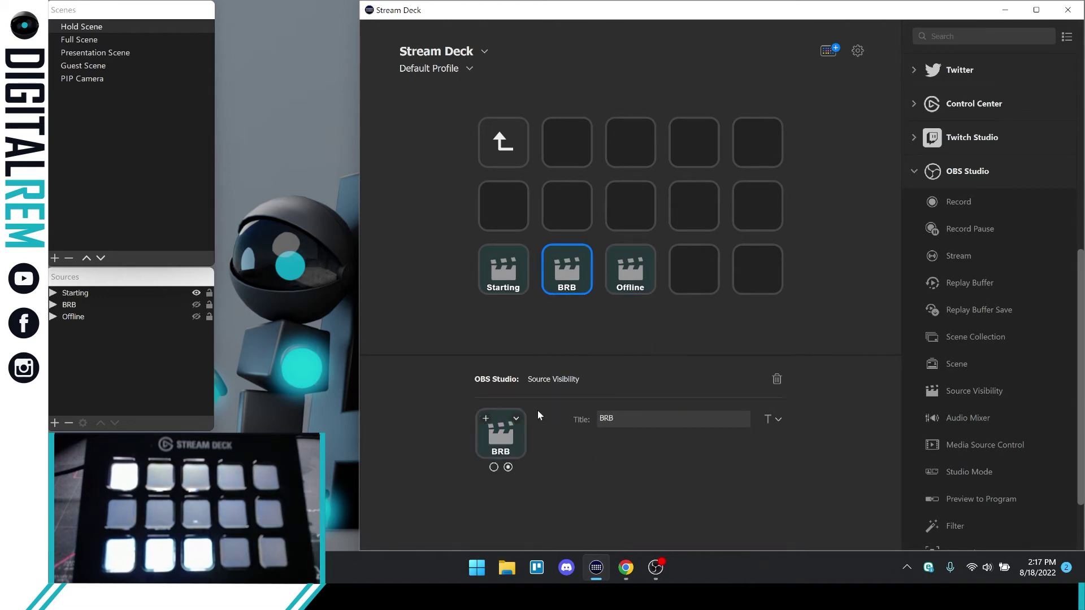
{"action": "left_click", "coordinate": [494, 467]}
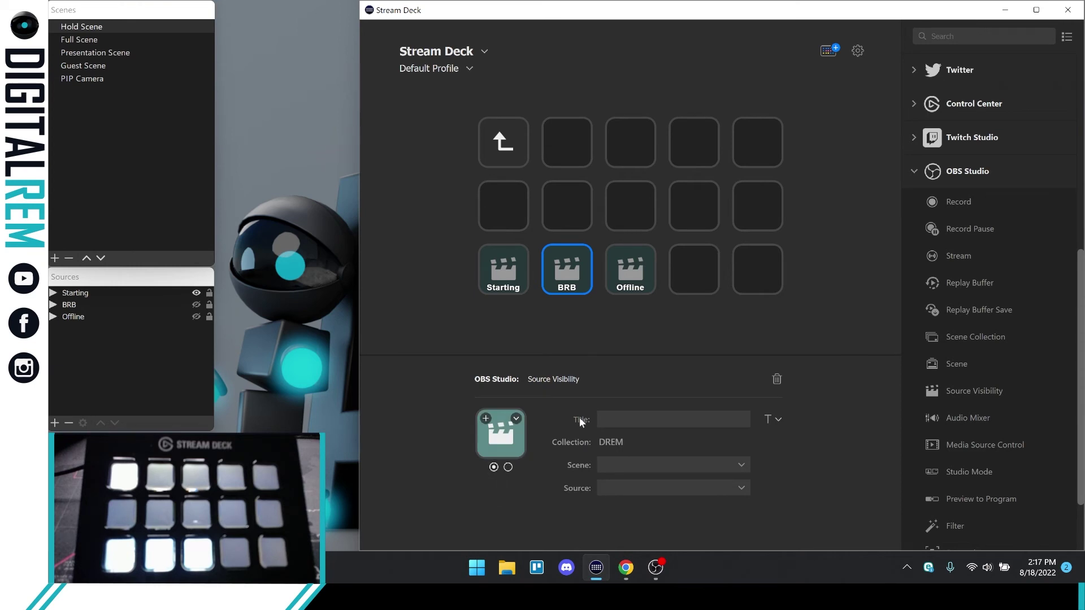
{"action": "left_click", "coordinate": [611, 421]}
{"action": "type", "text": "BRB"}
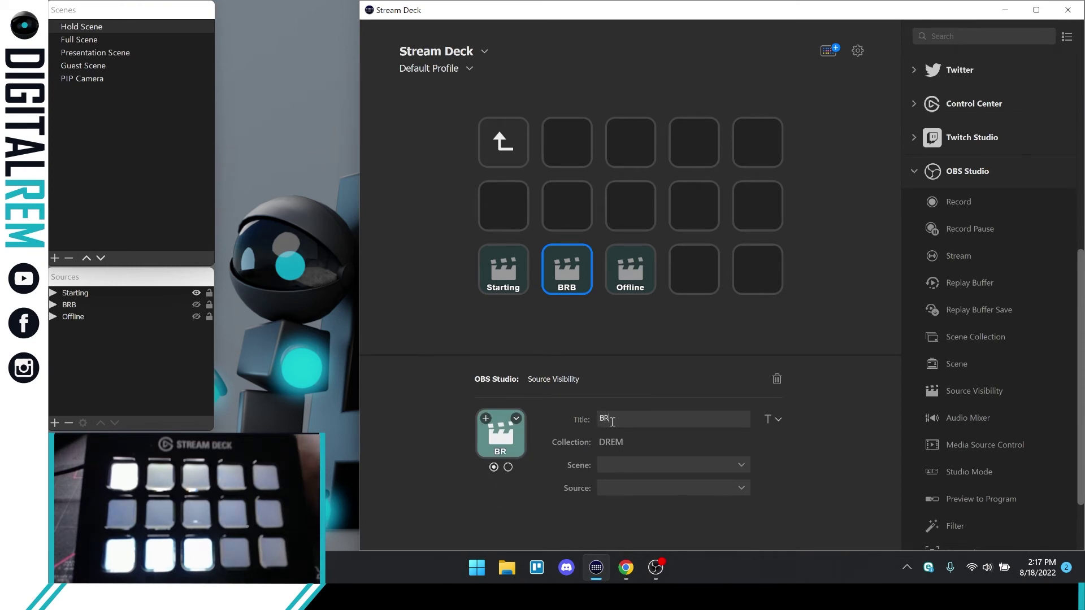
- Review the title, scene and source in both states of the Starting key
{"action": "left_click", "coordinate": [501, 285]}
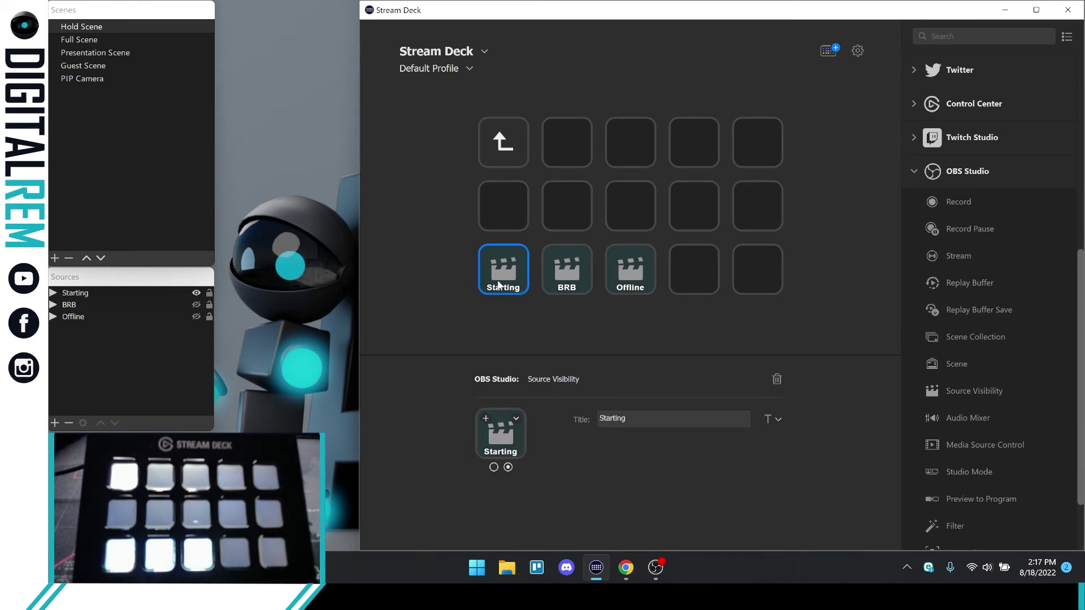
{"action": "left_click", "coordinate": [494, 468]}
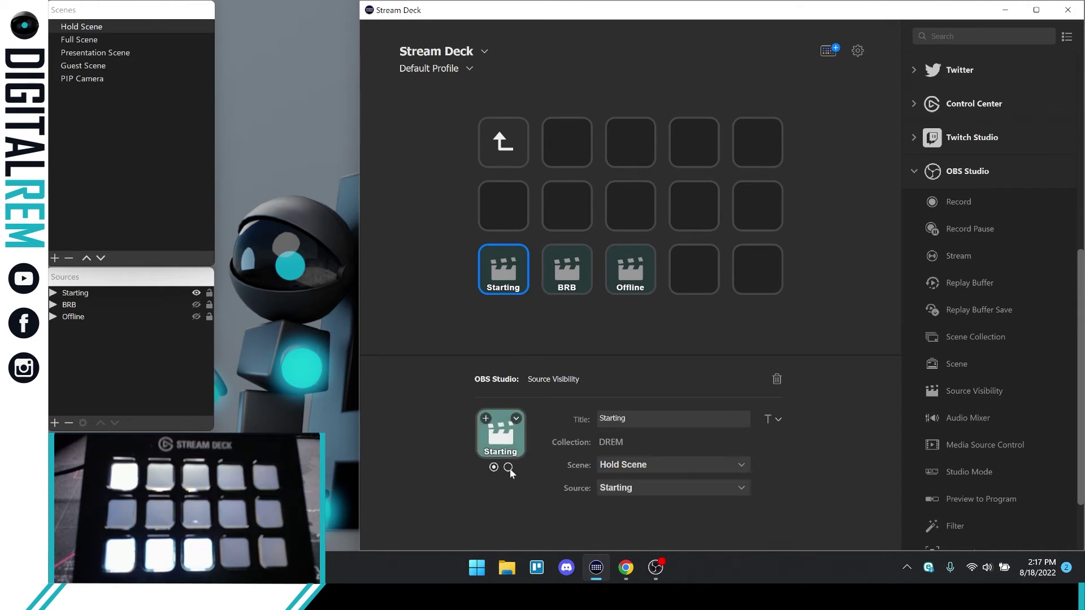
{"action": "left_click", "coordinate": [508, 467]}
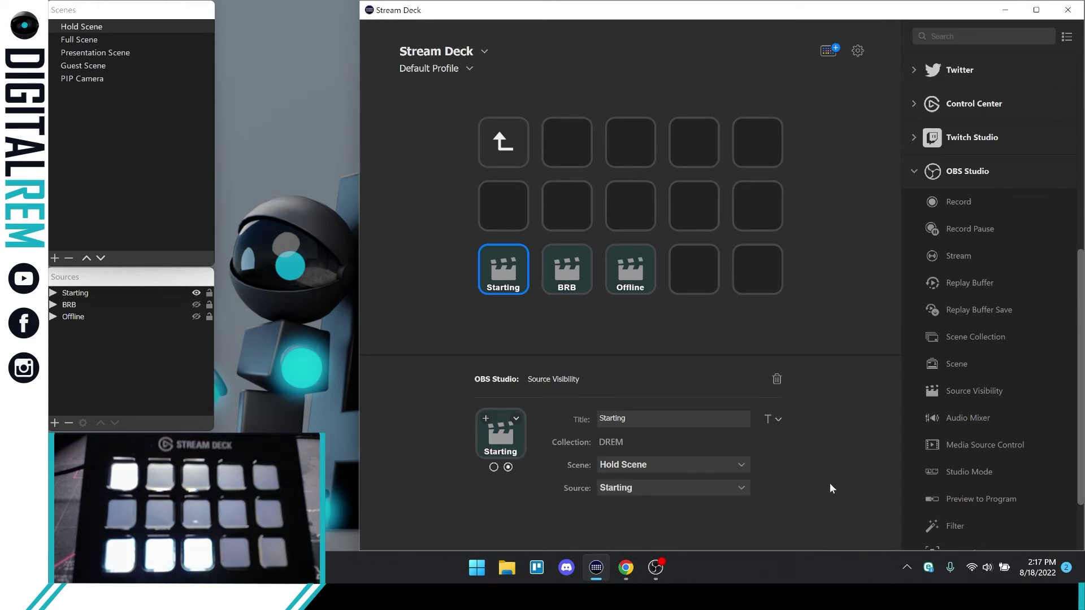
- Set the BRB key's scene to Hold Scene with BRB as its source
{"action": "left_click", "coordinate": [581, 291]}
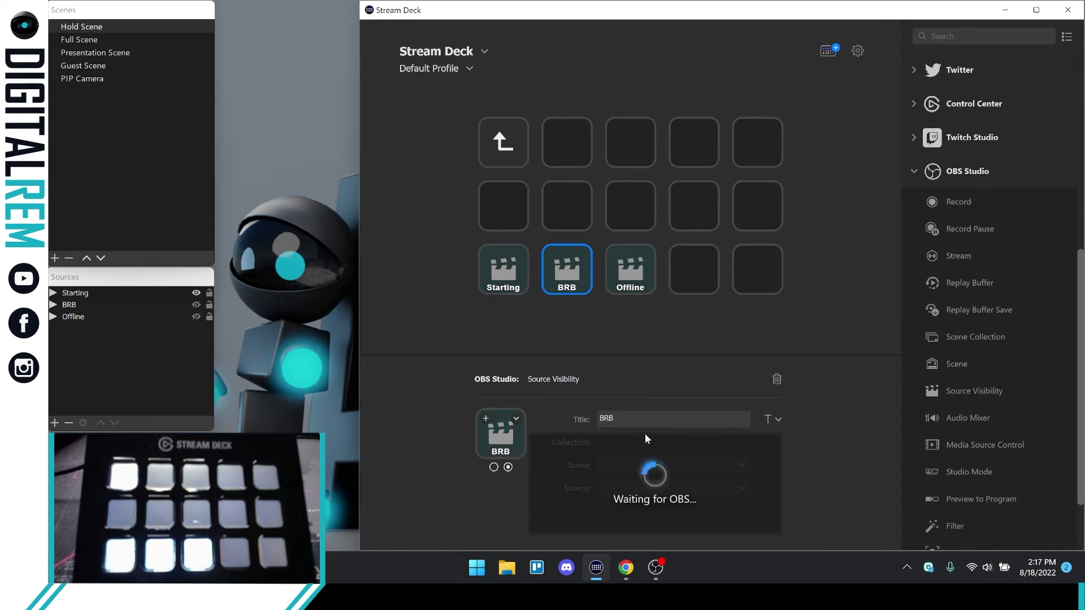
{"action": "left_click", "coordinate": [650, 463]}
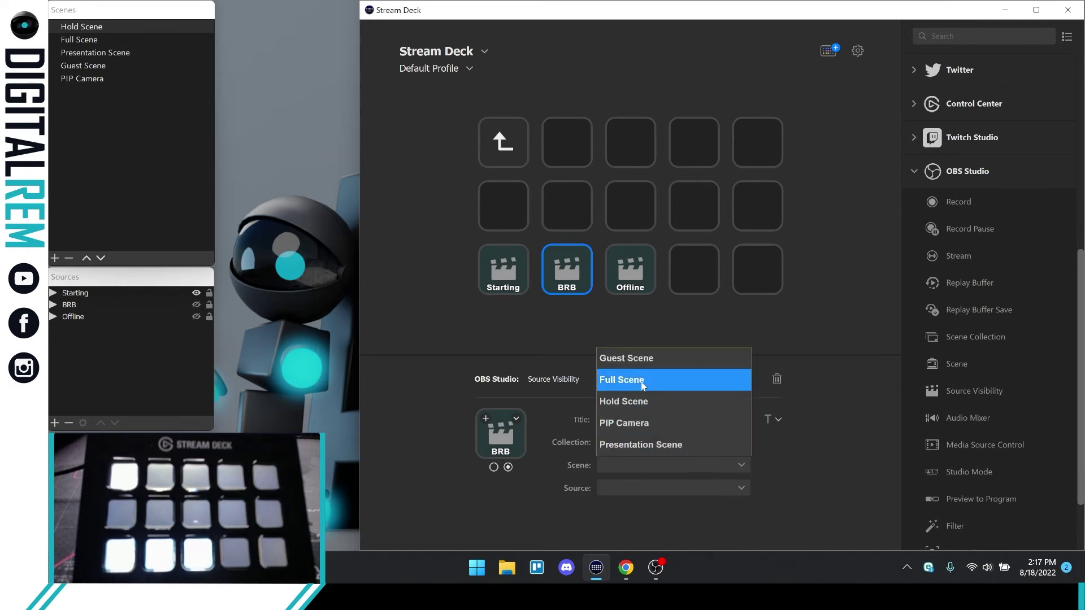
{"action": "left_click", "coordinate": [642, 401]}
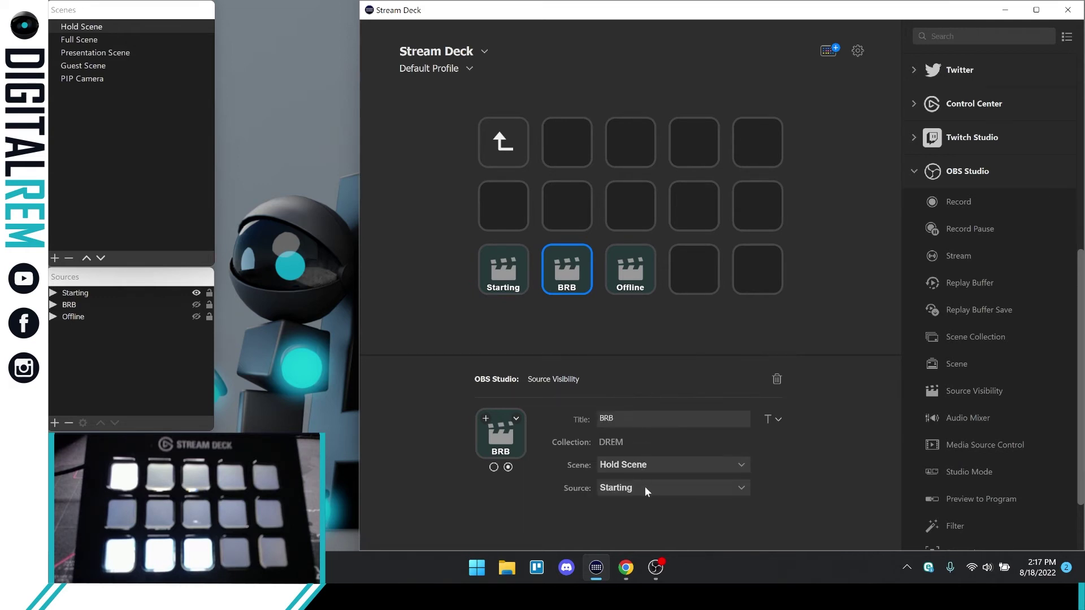
{"action": "left_click", "coordinate": [644, 486]}
{"action": "left_click", "coordinate": [639, 444]}
- Set the Offline key's scene to Hold Scene with Offline as its source
{"action": "left_click", "coordinate": [638, 289]}
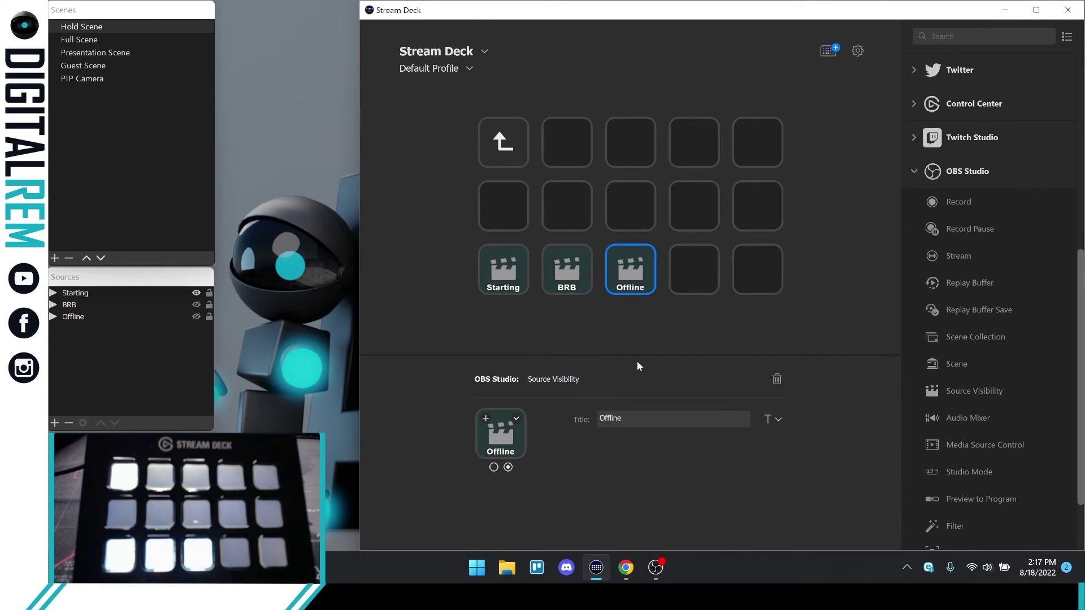
{"action": "left_click", "coordinate": [639, 464]}
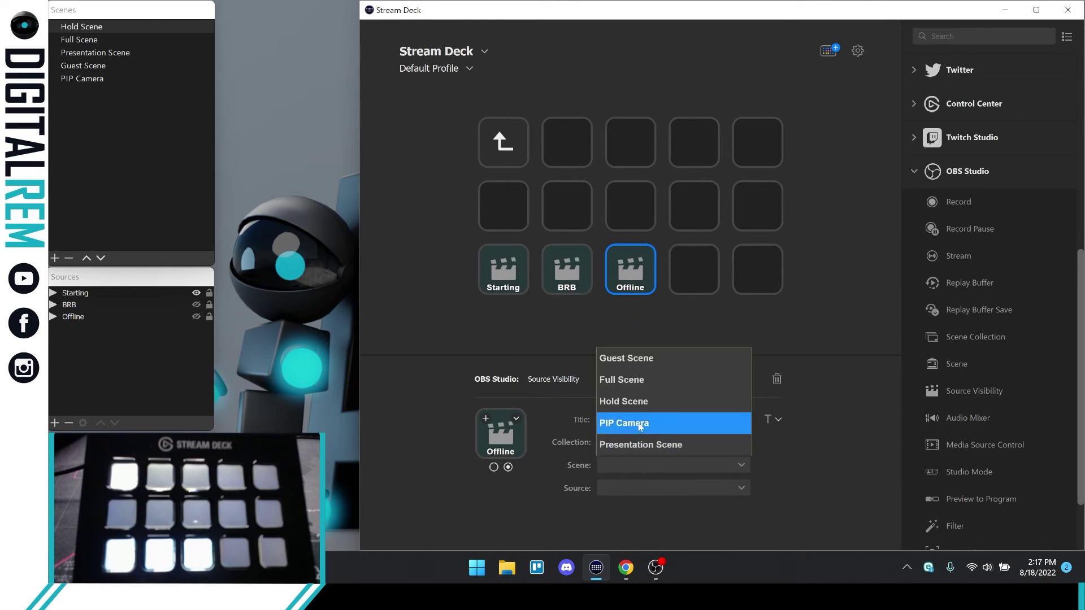
{"action": "left_click", "coordinate": [640, 425]}
{"action": "left_click", "coordinate": [634, 485]}
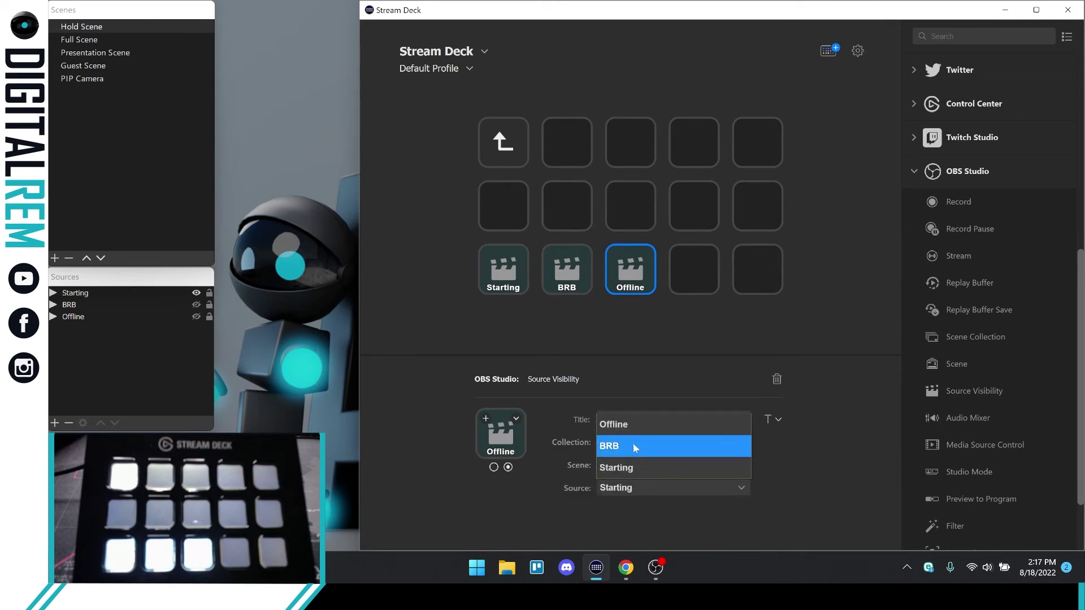
{"action": "left_click", "coordinate": [627, 423]}
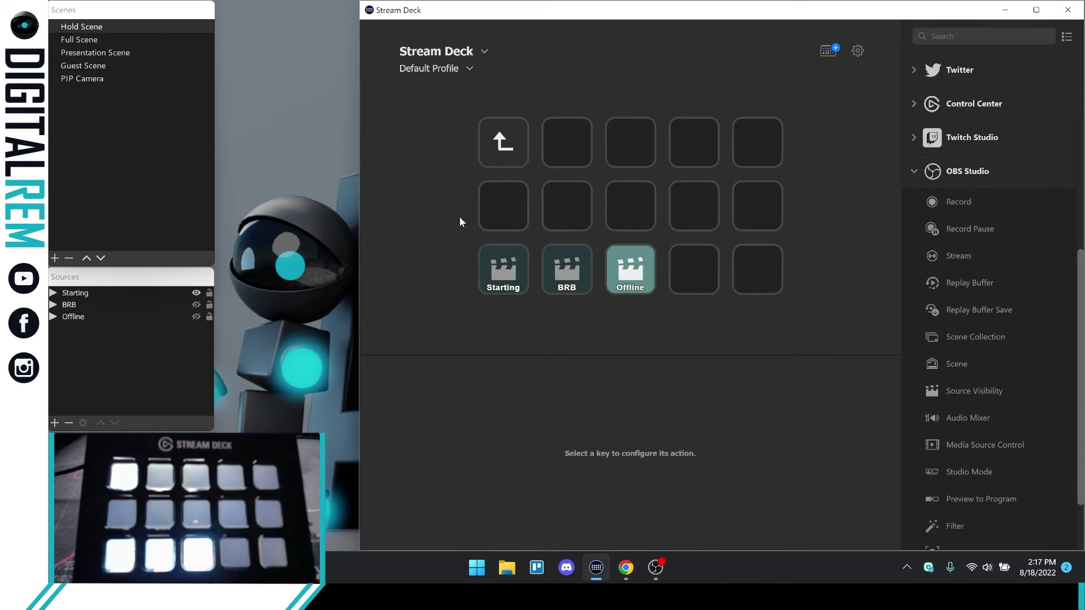
- Leave the Hold folder and create folders on the second, third and fourth keys of the main page's bottom row
{"action": "left_click", "coordinate": [516, 143]}
{"action": "double_click", "coordinate": [516, 142]}
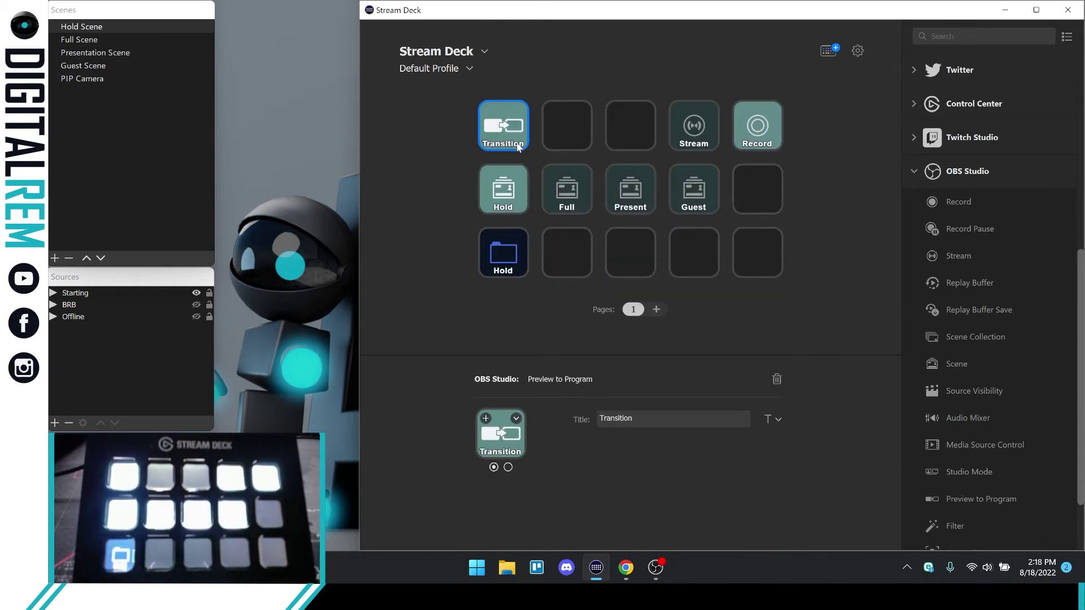
{"action": "left_click", "coordinate": [587, 251]}
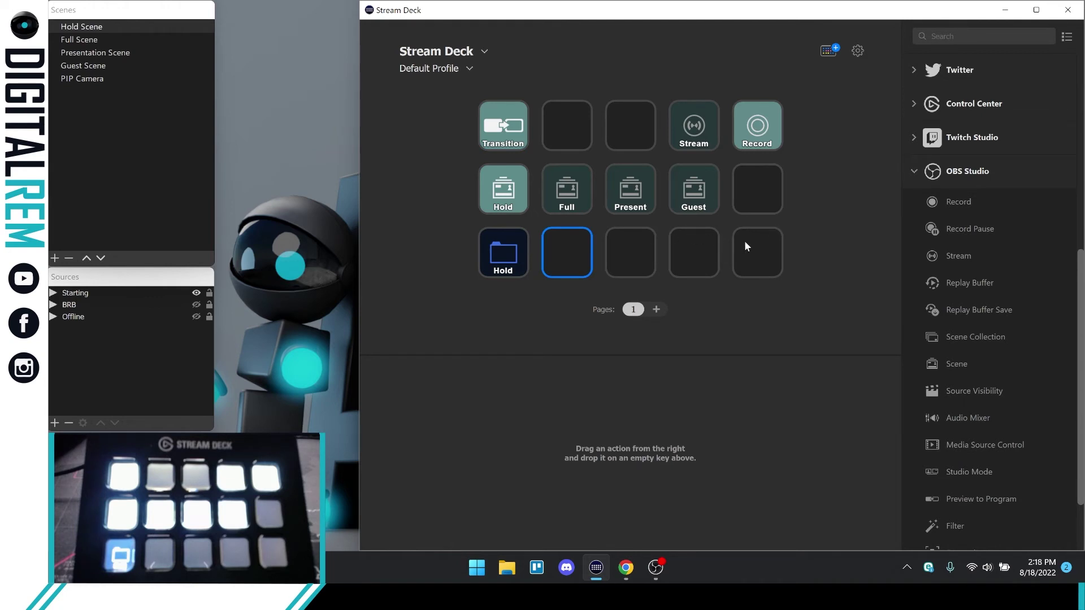
{"action": "scroll", "coordinate": [960, 170], "scroll_direction": "up", "scroll_amount": 5}
{"action": "left_click_drag", "start_coordinate": [960, 133], "coordinate": [694, 253]}
- Title the three new bottom-row folders Full, Present and Guest, in that order
{"action": "left_click", "coordinate": [566, 258]}
{"action": "left_click", "coordinate": [619, 418]}
{"action": "type", "text": "Full"}
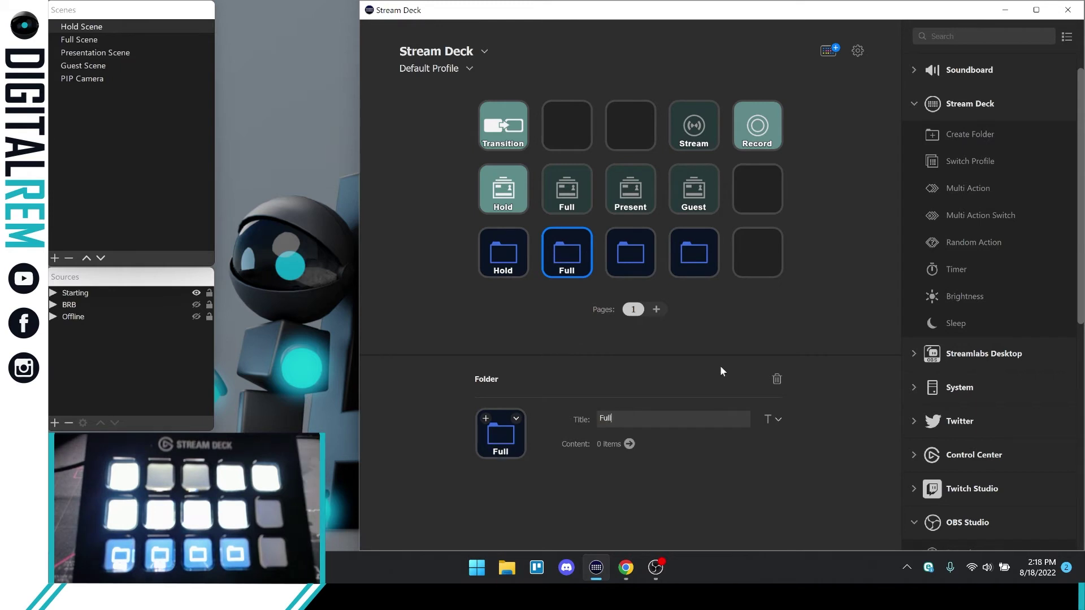
{"action": "left_click", "coordinate": [630, 253]}
{"action": "left_click", "coordinate": [617, 419]}
{"action": "type", "text": "Present"}
{"action": "left_click", "coordinate": [696, 270]}
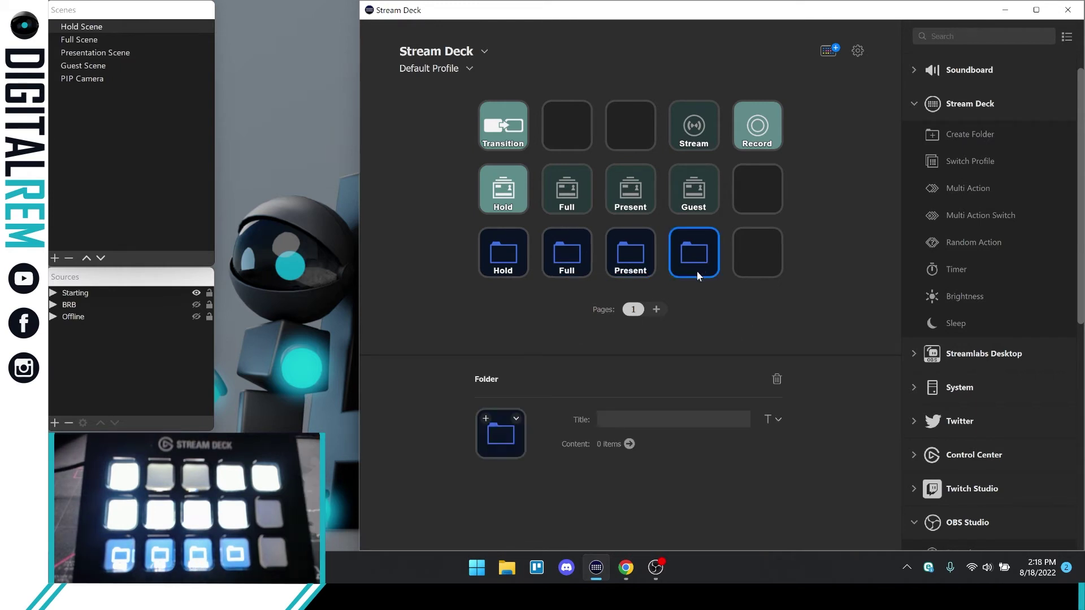
{"action": "left_click", "coordinate": [687, 275]}
{"action": "left_click", "coordinate": [686, 276]}
{"action": "left_click", "coordinate": [658, 417]}
{"action": "type", "text": "Guest"}
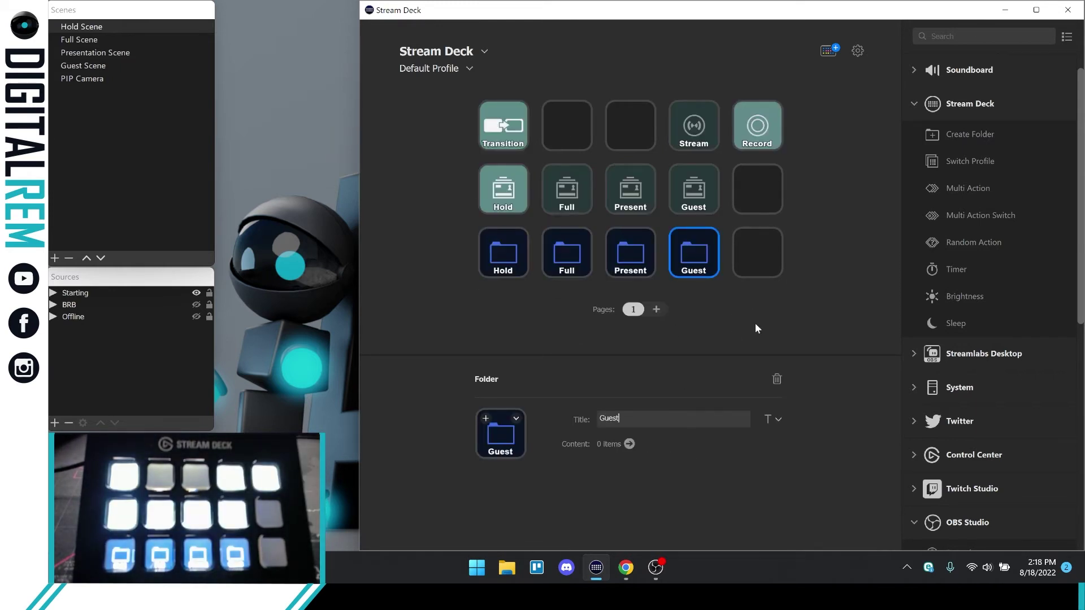
{"action": "left_click", "coordinate": [755, 323]}
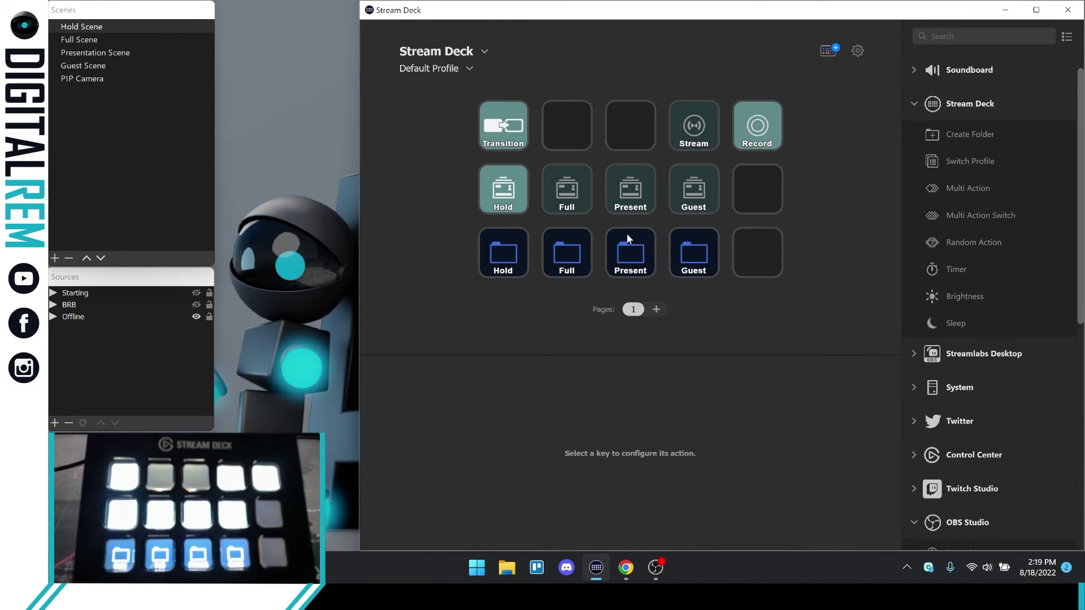
{"action": "double_click", "coordinate": [584, 253]}
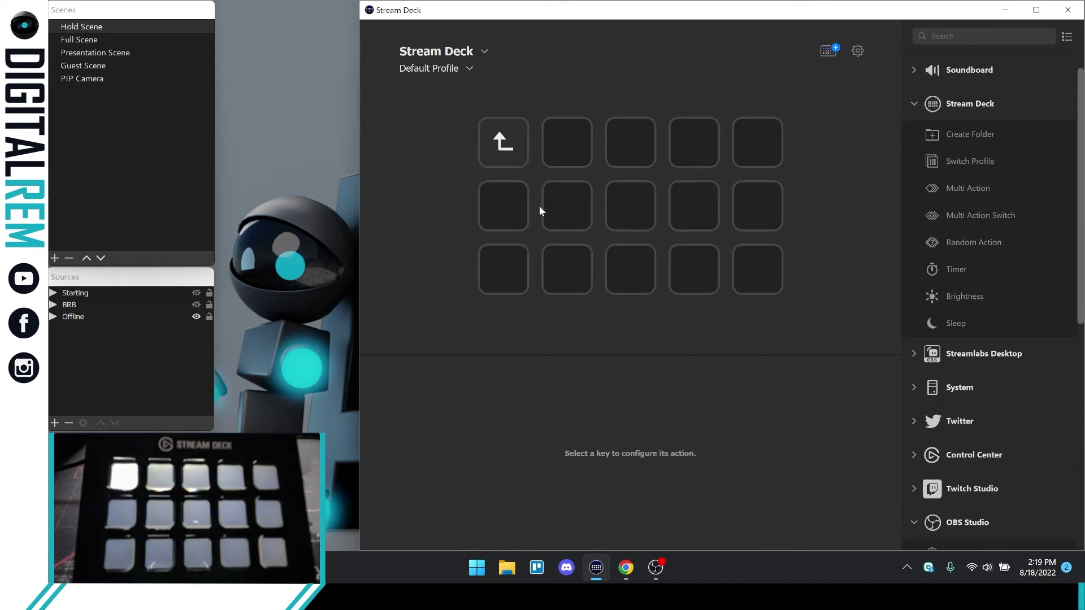
{"action": "left_click", "coordinate": [499, 136]}
{"action": "double_click", "coordinate": [499, 137]}
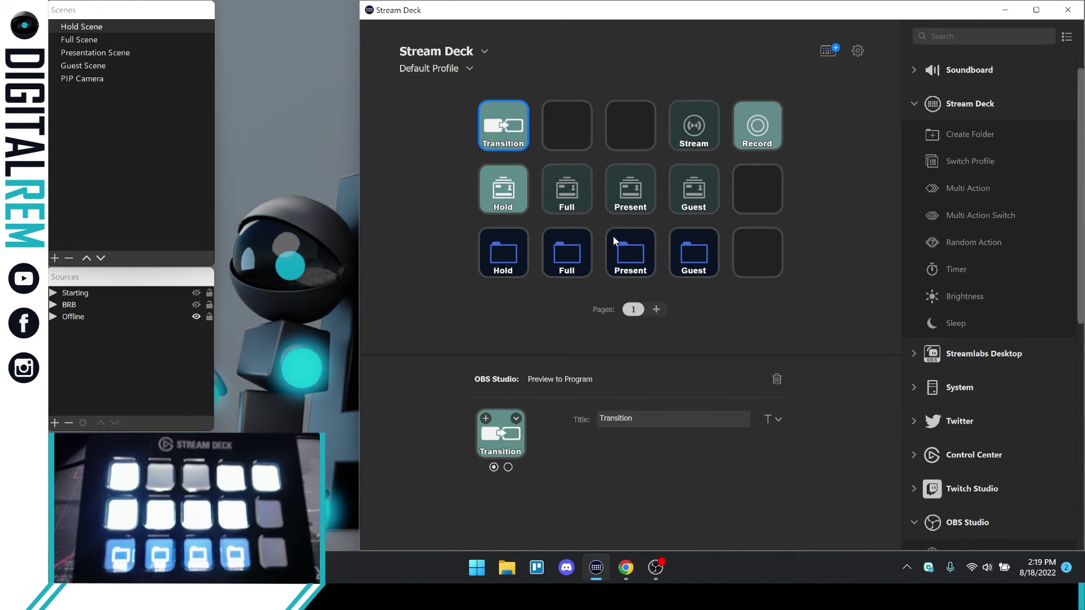
- Open the Full folder and add OBS Studio's Source Visibility action to the first key of its bottom row
{"action": "double_click", "coordinate": [572, 255]}
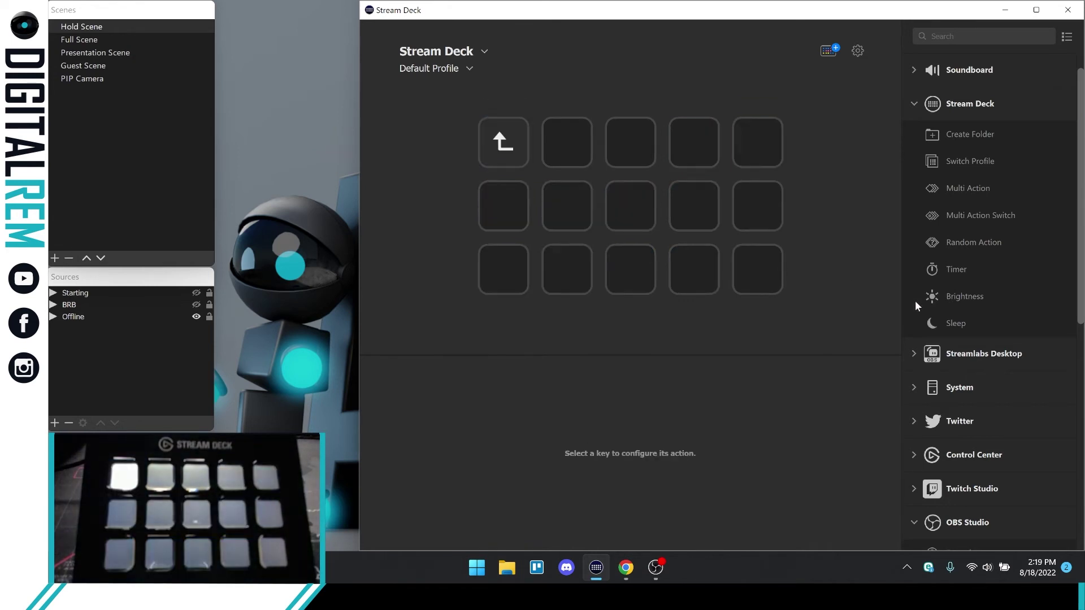
{"action": "scroll", "coordinate": [992, 324], "scroll_direction": "down", "scroll_amount": 5}
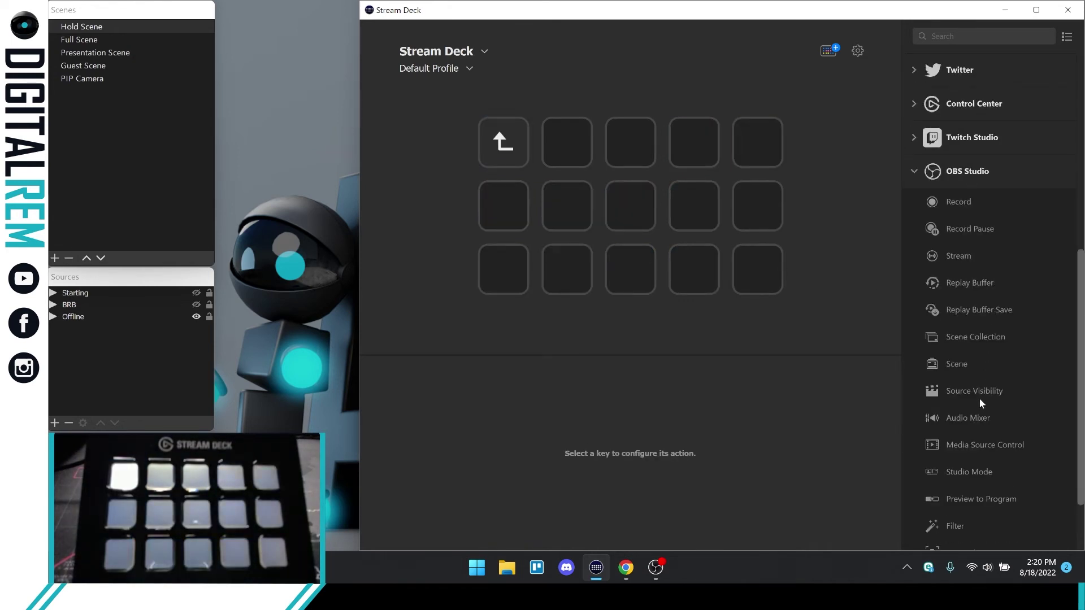
{"action": "left_click_drag", "start_coordinate": [987, 389], "coordinate": [509, 271]}
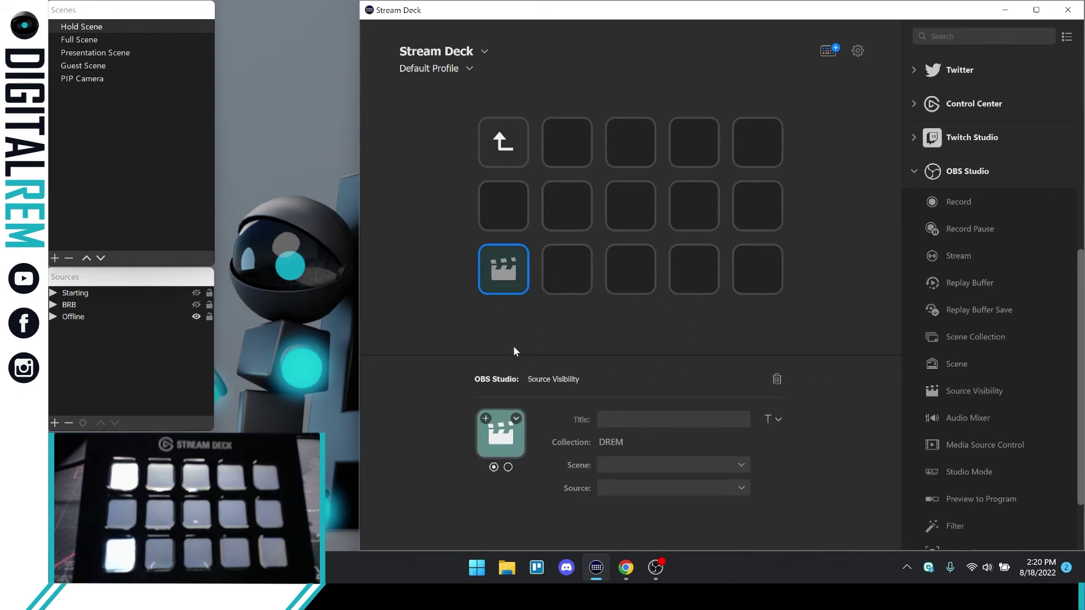
- Select Full Scene in OBS Studio and title the Full folder's first bottom-row key Frame
{"action": "left_click", "coordinate": [103, 51]}
{"action": "left_click", "coordinate": [103, 41]}
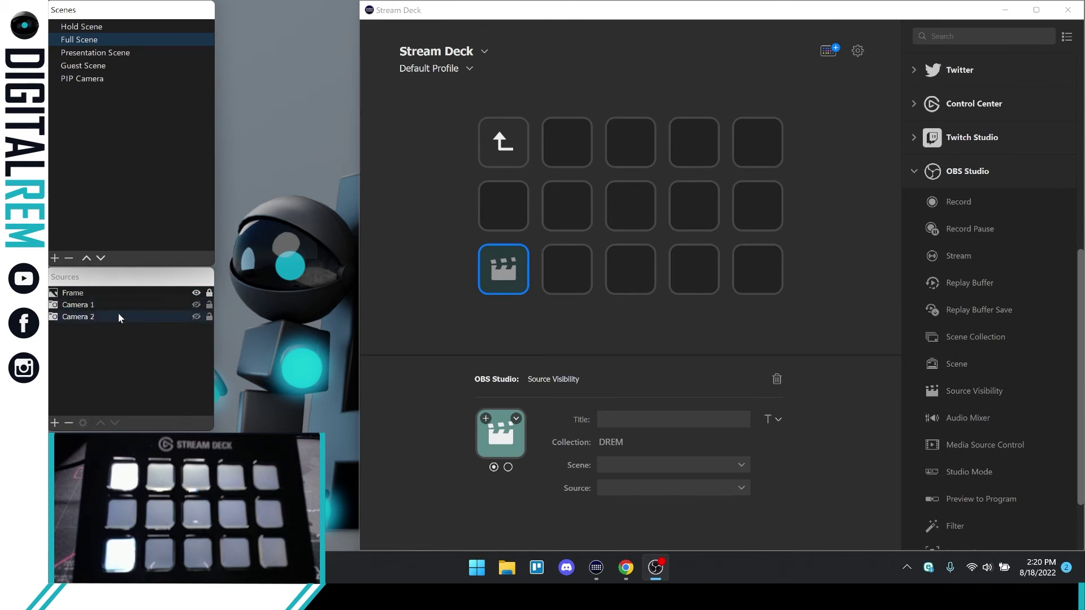
{"action": "left_click", "coordinate": [623, 418]}
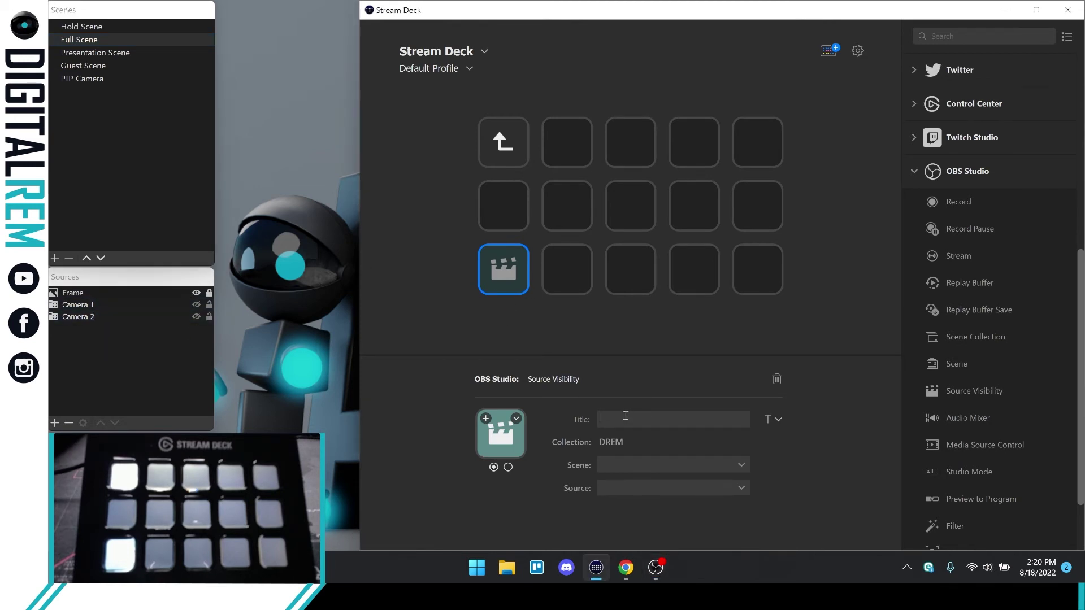
{"action": "type", "text": "Frame"}
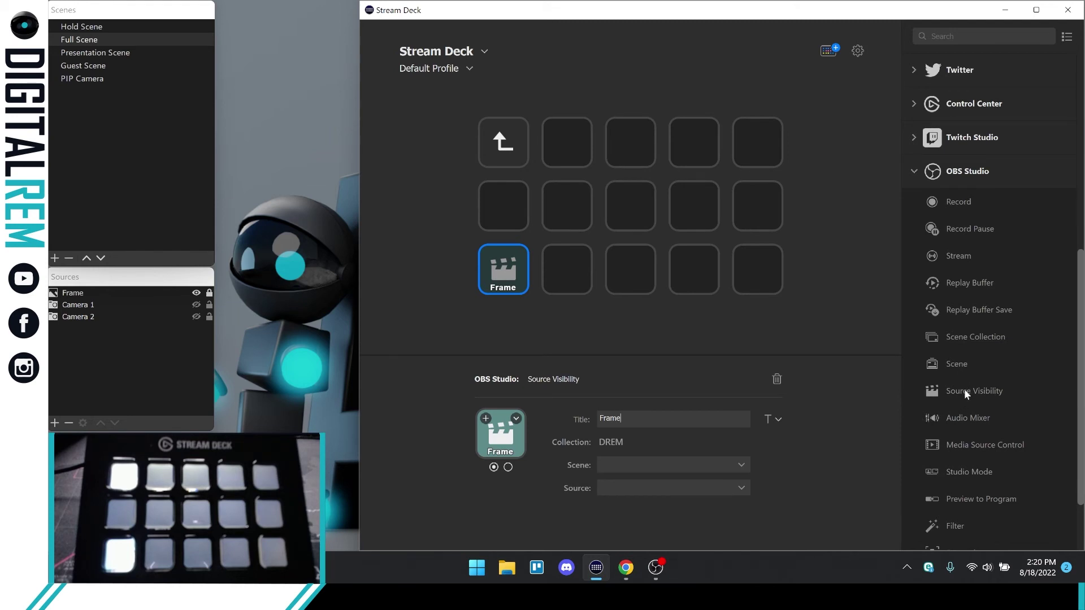
- Add Source Visibility actions to the second and third bottom-row keys, titled Cam 1 and Cam 2
{"action": "left_click_drag", "start_coordinate": [964, 389], "coordinate": [575, 270]}
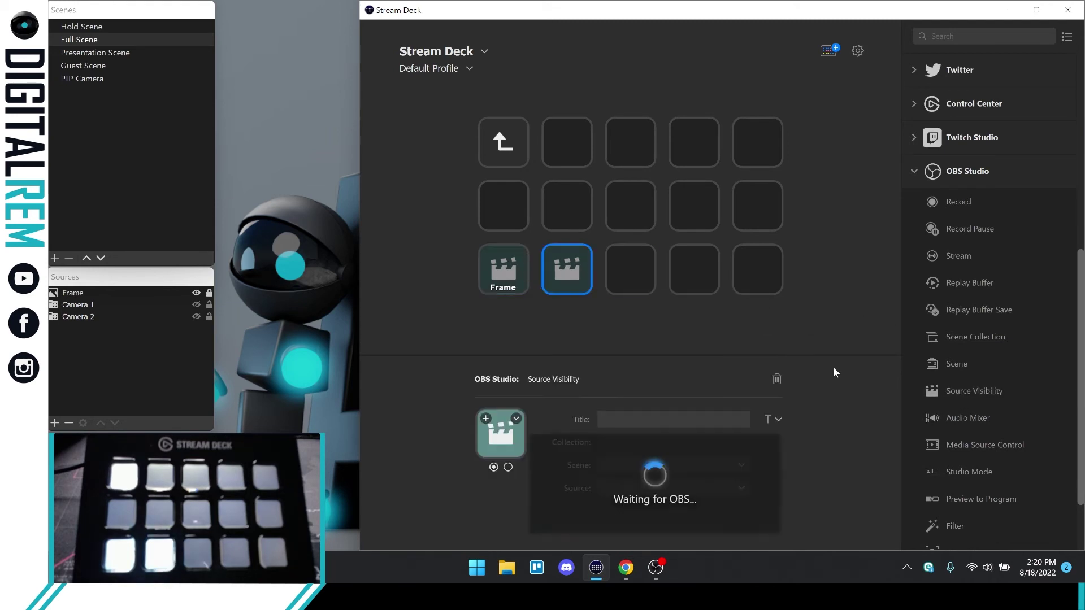
{"action": "left_click", "coordinate": [631, 418]}
{"action": "type", "text": "Cam"}
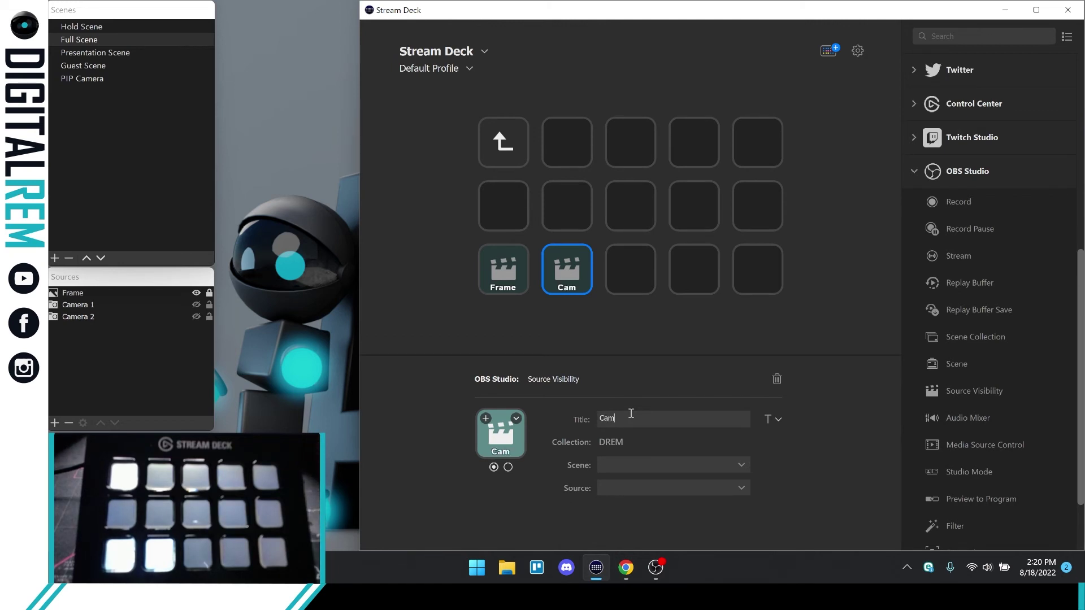
{"action": "type", "text": " 1"}
{"action": "left_click", "coordinate": [642, 327]}
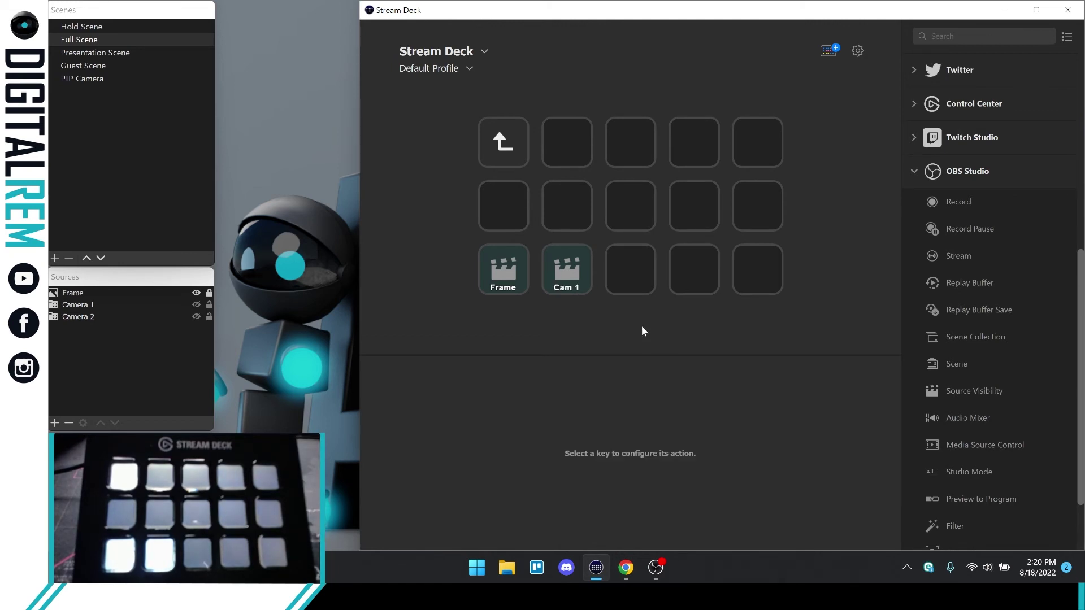
{"action": "left_click_drag", "start_coordinate": [962, 394], "coordinate": [644, 285]}
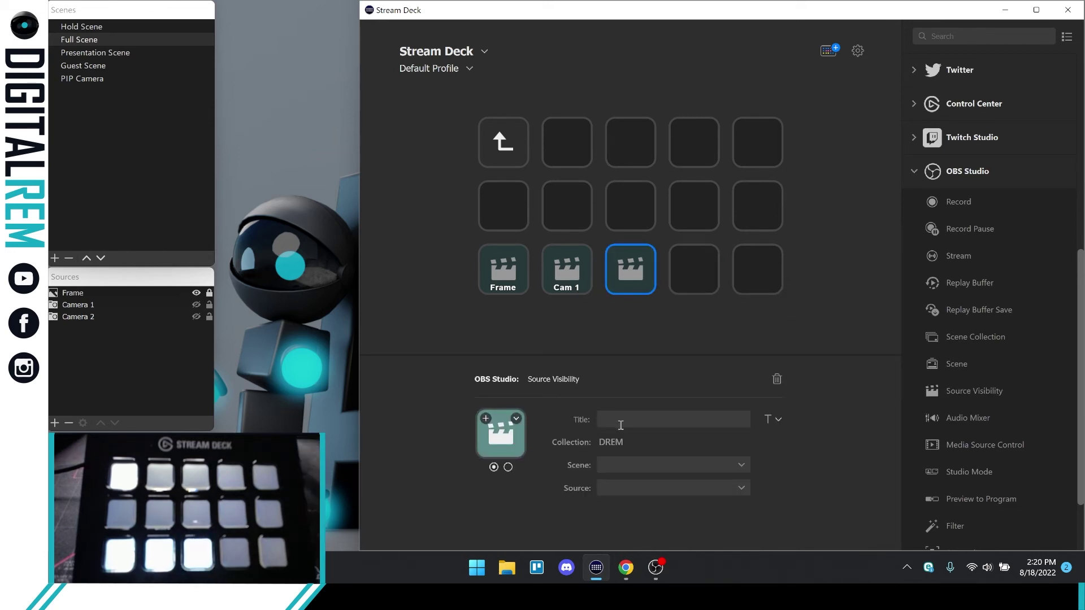
{"action": "type", "text": "Cam"}
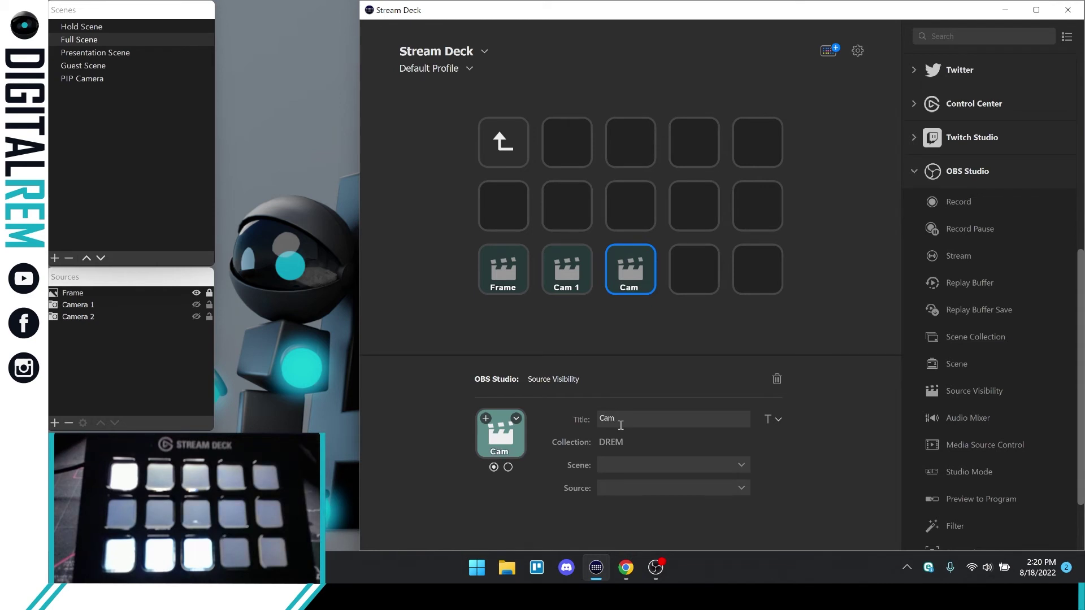
{"action": "type", "text": " 2"}
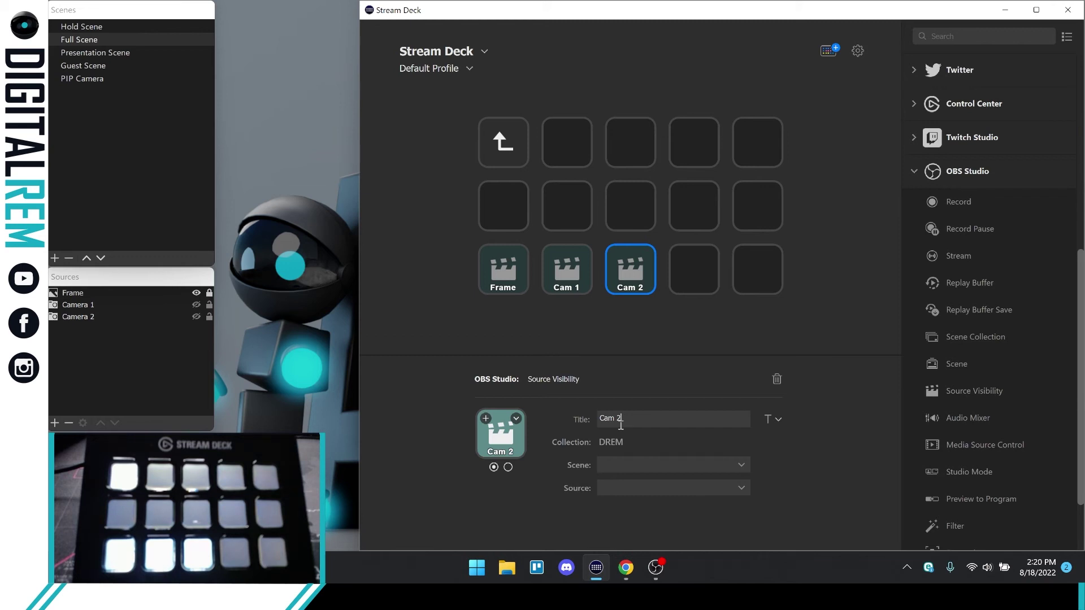
{"action": "left_click", "coordinate": [745, 335]}
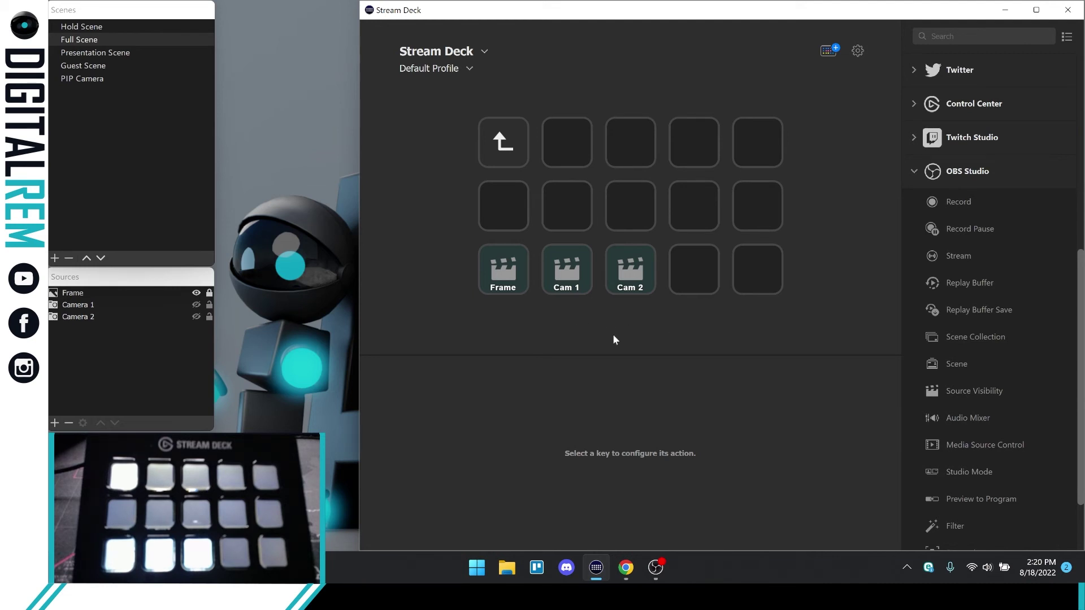
- Set the Frame key's scene to Full Scene with Frame as its source
{"action": "left_click", "coordinate": [501, 286]}
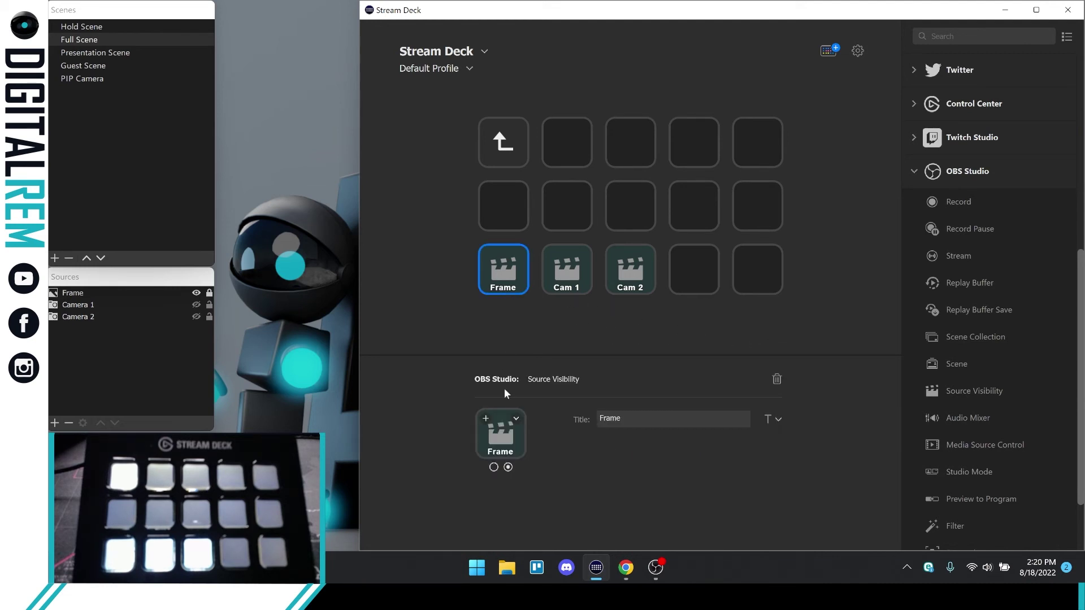
{"action": "left_click", "coordinate": [508, 468]}
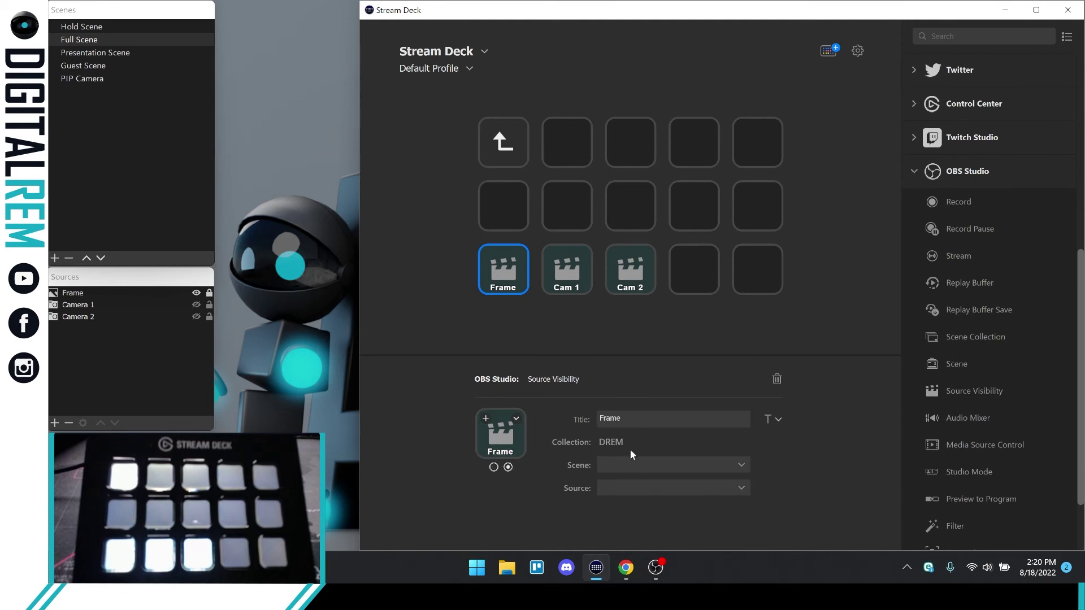
{"action": "left_click", "coordinate": [629, 464]}
{"action": "left_click", "coordinate": [627, 379]}
{"action": "left_click", "coordinate": [621, 489]}
{"action": "left_click", "coordinate": [631, 427]}
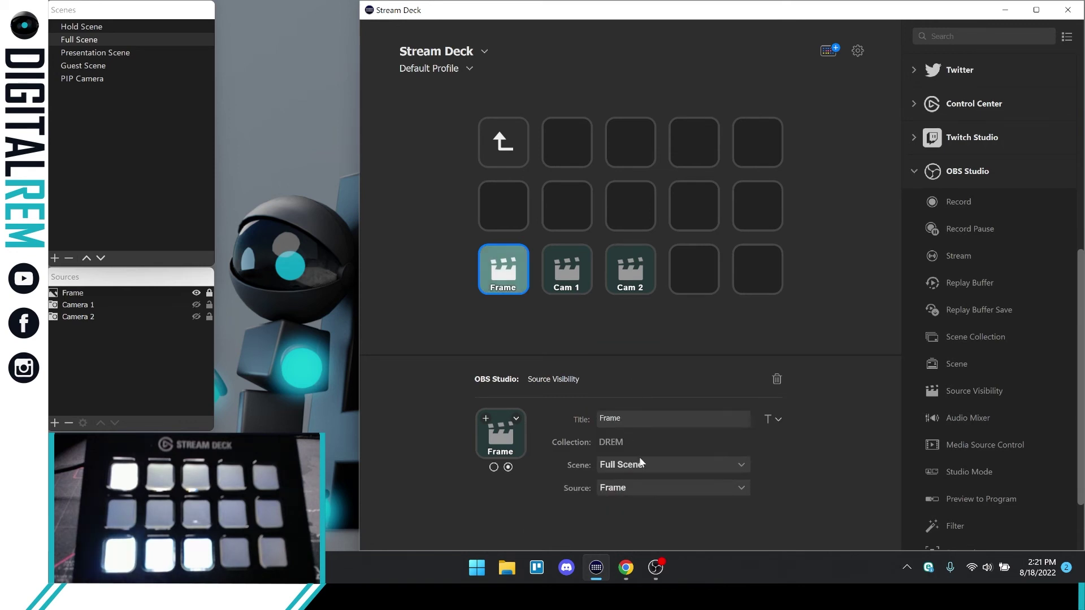
- Set the Cam 1 key's scene to Full Scene with Camera 1 as its source
{"action": "left_click", "coordinate": [568, 271]}
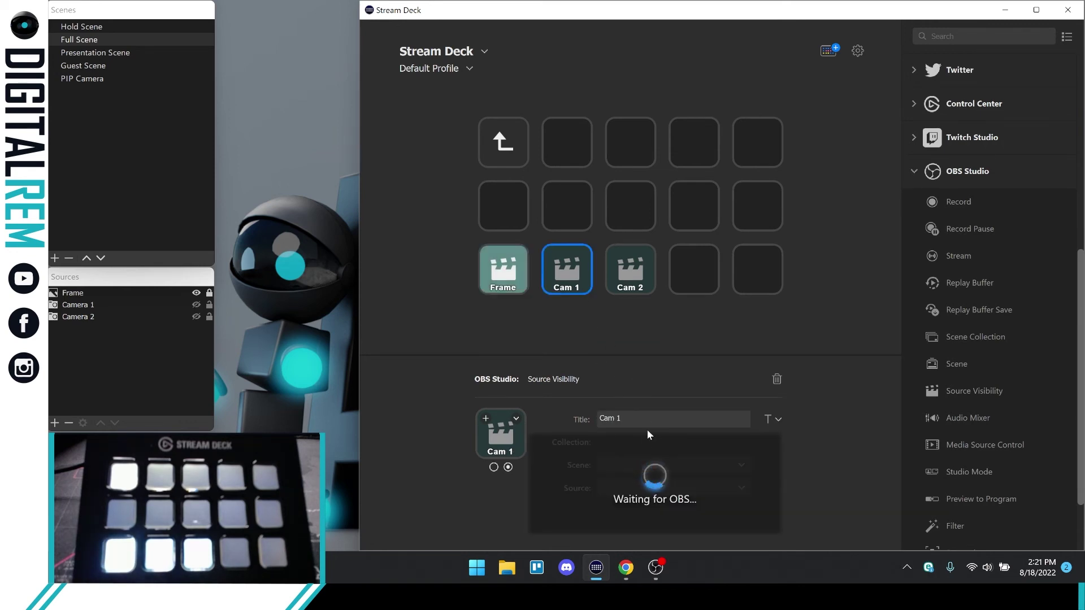
{"action": "left_click", "coordinate": [632, 465]}
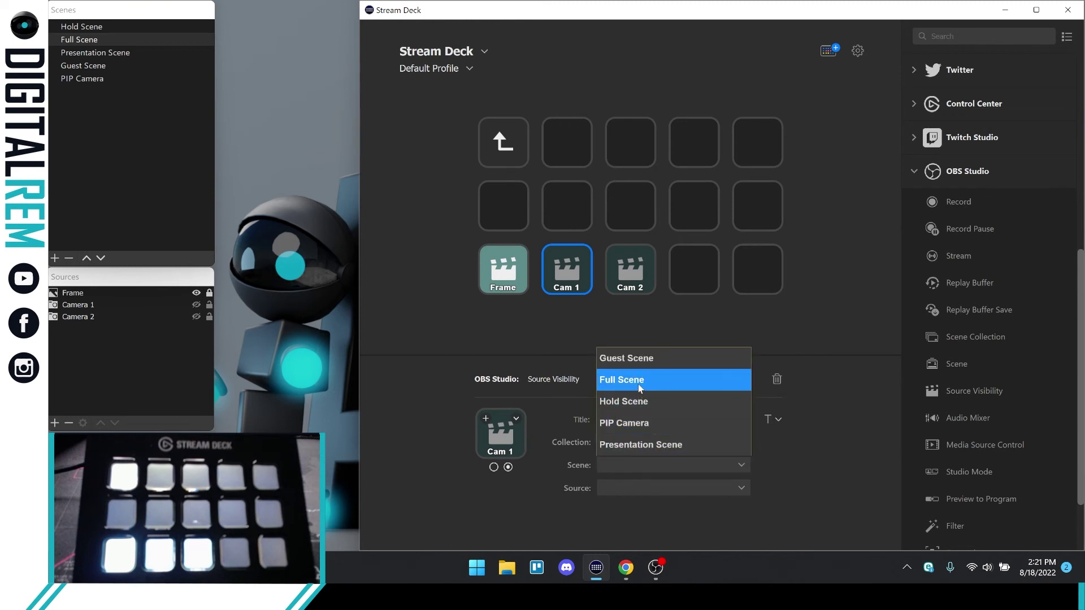
{"action": "left_click", "coordinate": [633, 379]}
{"action": "left_click", "coordinate": [641, 483]}
{"action": "left_click", "coordinate": [638, 442]}
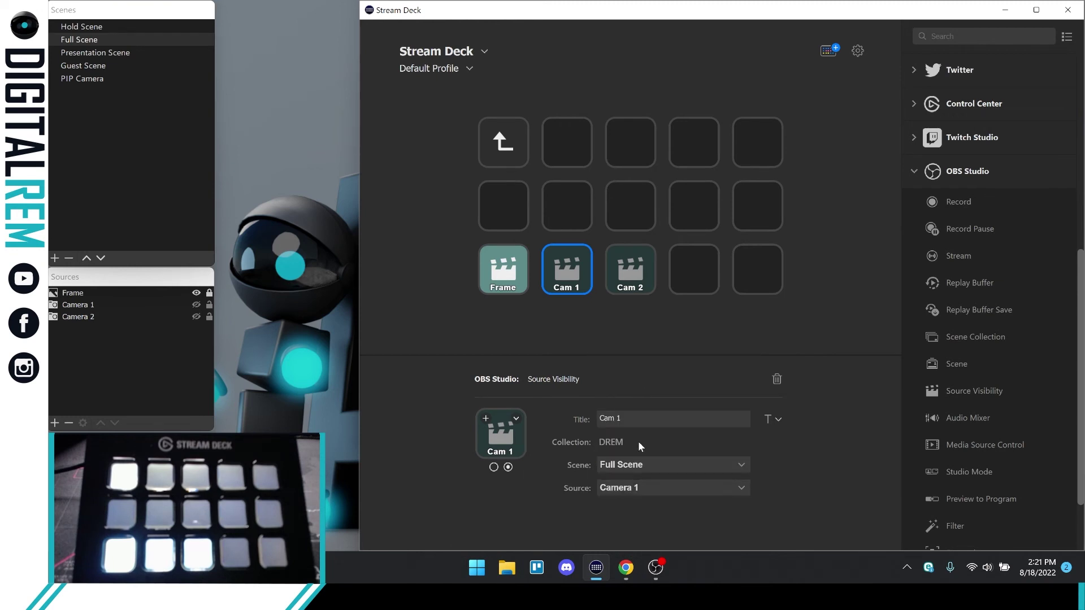
- Set the Cam 2 key's scene to Full Scene with Camera 2 as its source
{"action": "left_click", "coordinate": [631, 285]}
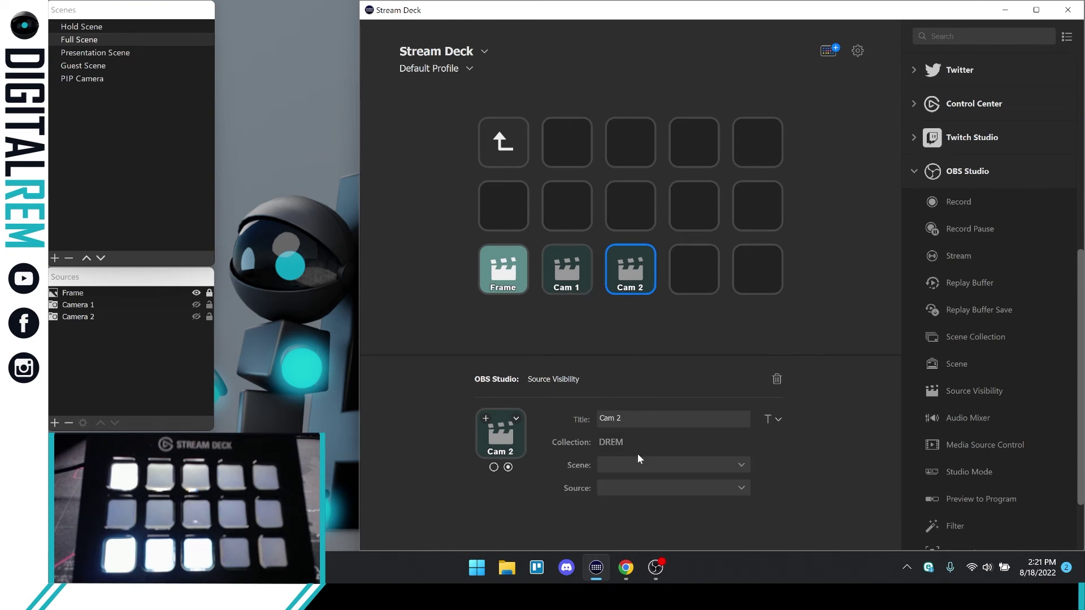
{"action": "left_click", "coordinate": [637, 465]}
{"action": "left_click", "coordinate": [635, 378]}
{"action": "left_click", "coordinate": [634, 489]}
{"action": "left_click", "coordinate": [639, 466]}
{"action": "left_click", "coordinate": [855, 349]}
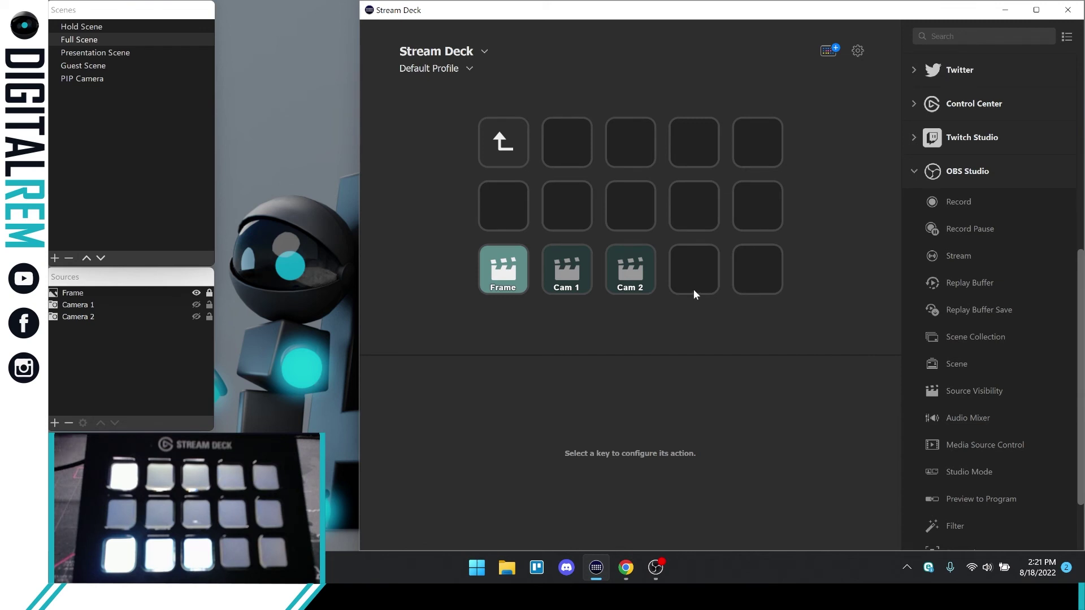
- Leave the Full folder and open the Present folder on the main page's bottom row
{"action": "left_click", "coordinate": [511, 150]}
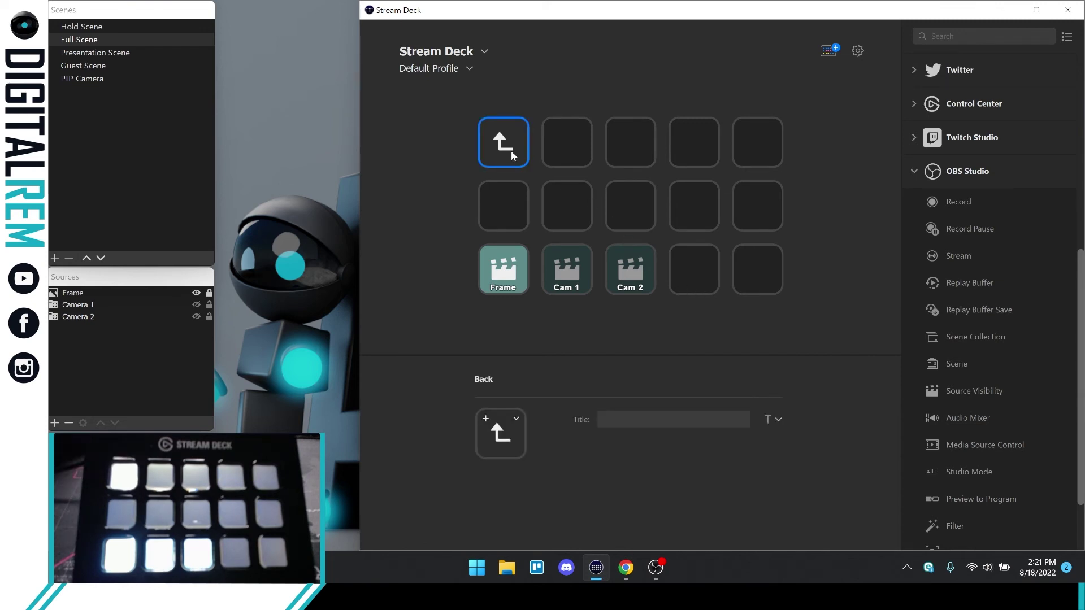
{"action": "double_click", "coordinate": [511, 151]}
{"action": "left_click", "coordinate": [637, 257]}
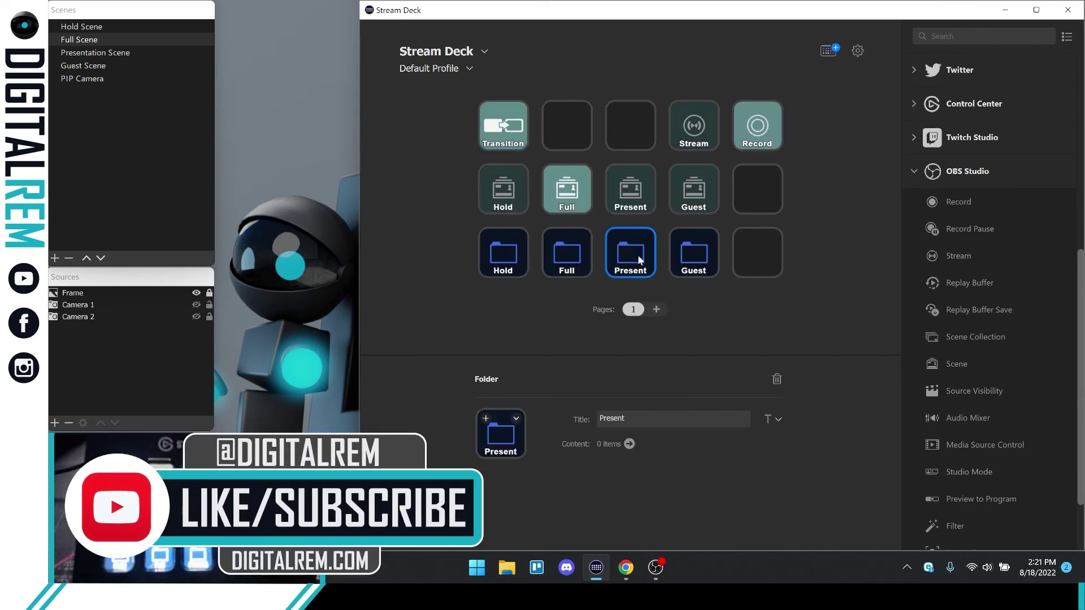
{"action": "double_click", "coordinate": [638, 256]}
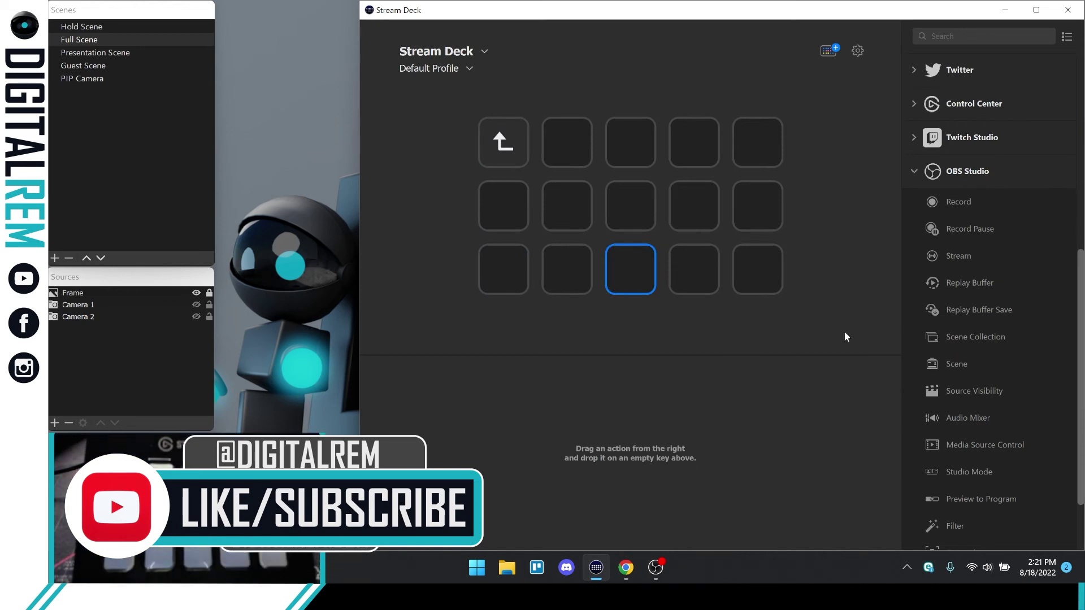
- Add a Source Visibility action titled PIP to the first bottom-row key, and select Presentation Scene in OBS Studio
{"action": "left_click", "coordinate": [510, 262]}
{"action": "left_click_drag", "start_coordinate": [1001, 391], "coordinate": [503, 270]}
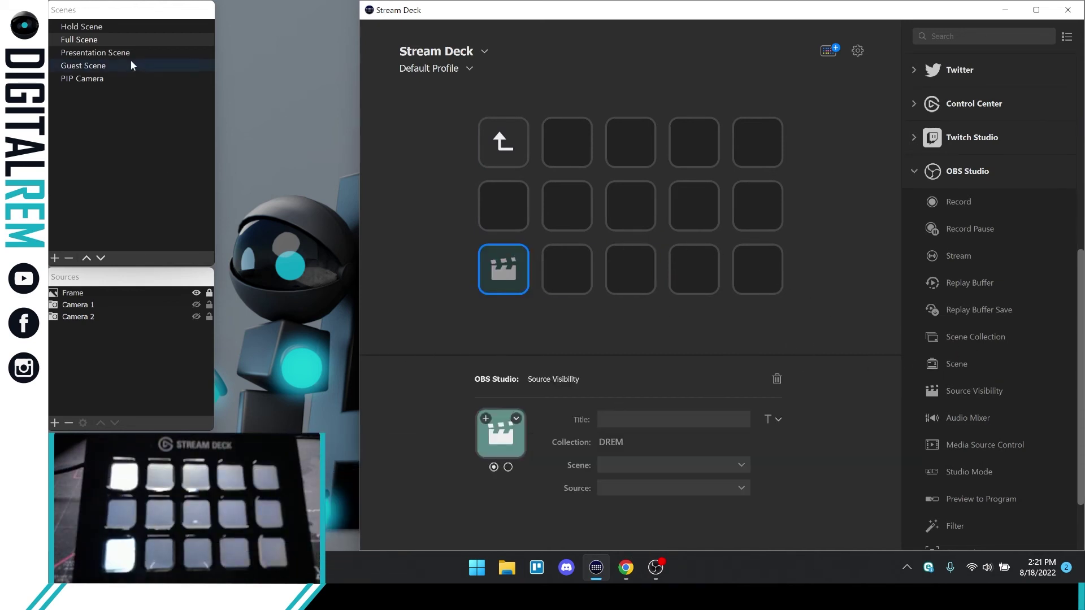
{"action": "left_click", "coordinate": [95, 52]}
{"action": "left_click", "coordinate": [515, 311]}
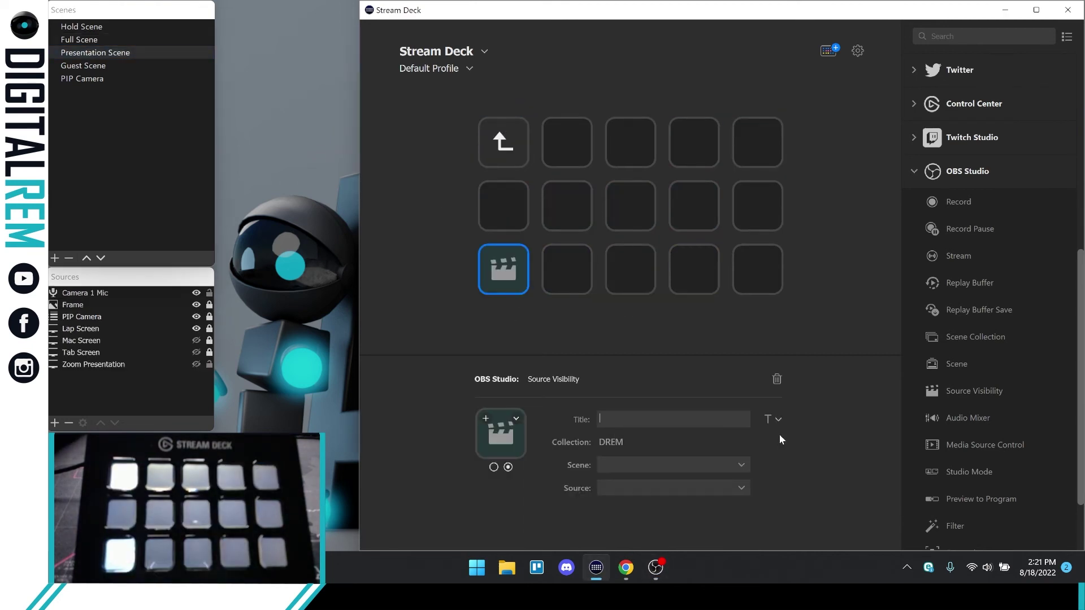
{"action": "type", "text": "PIP"}
- Add a Scene action titled Laptop to the second bottom-row key and a Source Visibility action titled Mac to the third
{"action": "left_click_drag", "start_coordinate": [955, 365], "coordinate": [566, 269]}
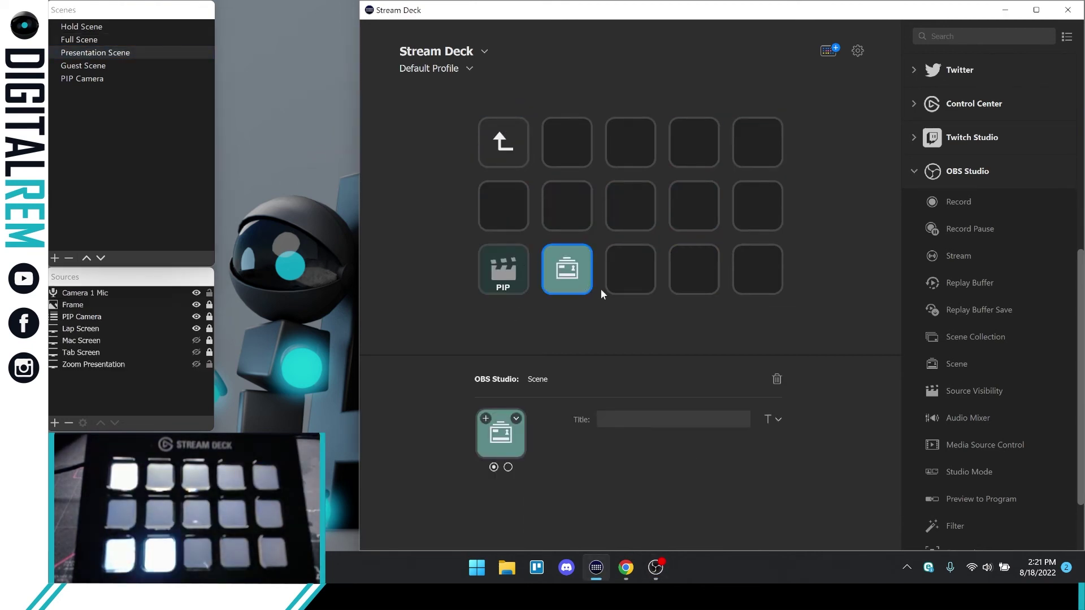
{"action": "left_click", "coordinate": [625, 418]}
{"action": "type", "text": "Laptop"}
{"action": "left_click_drag", "start_coordinate": [964, 388], "coordinate": [630, 270]}
{"action": "left_click", "coordinate": [613, 418]}
{"action": "type", "text": "Mac"}
- Add Source Visibility actions to the fourth and fifth bottom-row keys, titled Tablet and Zoom
{"action": "left_click_drag", "start_coordinate": [967, 391], "coordinate": [694, 269]}
{"action": "left_click", "coordinate": [627, 419]}
{"action": "type", "text": "Tablet"}
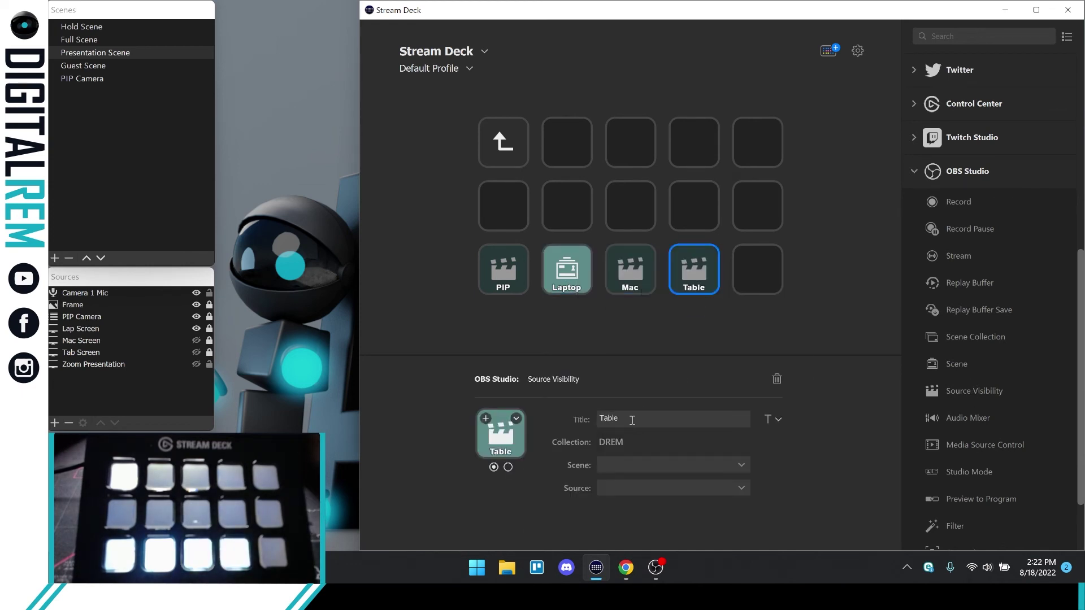
{"action": "left_click", "coordinate": [707, 322]}
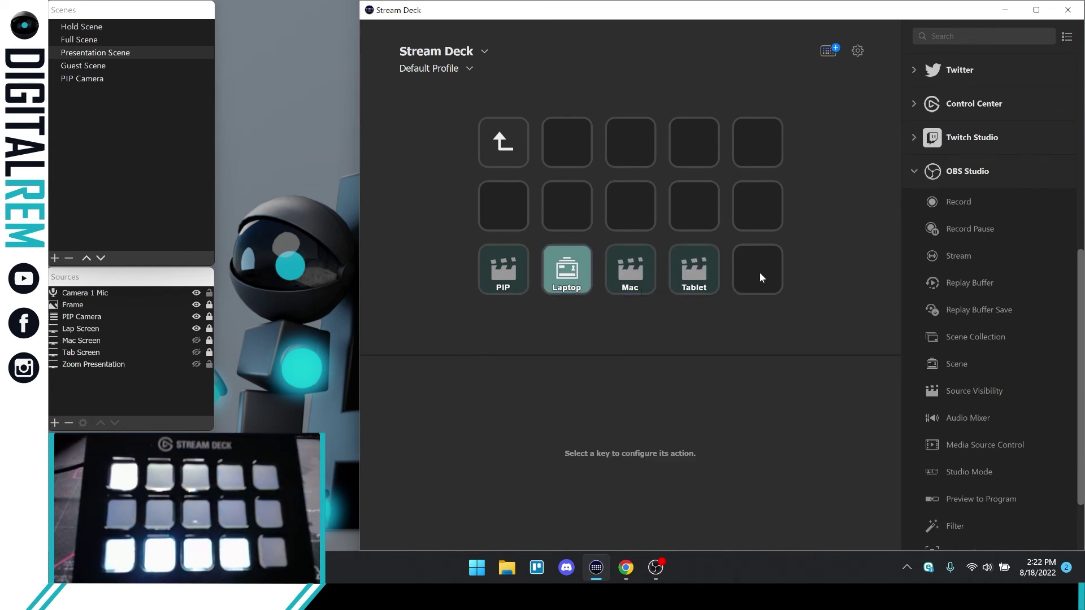
{"action": "left_click_drag", "start_coordinate": [961, 391], "coordinate": [757, 269]}
{"action": "left_click", "coordinate": [659, 418]}
{"action": "type", "text": "Zoom"}
- Set the Zoom key's scene to Presentation Scene and choose its source
{"action": "left_click", "coordinate": [667, 464]}
{"action": "left_click", "coordinate": [641, 444]}
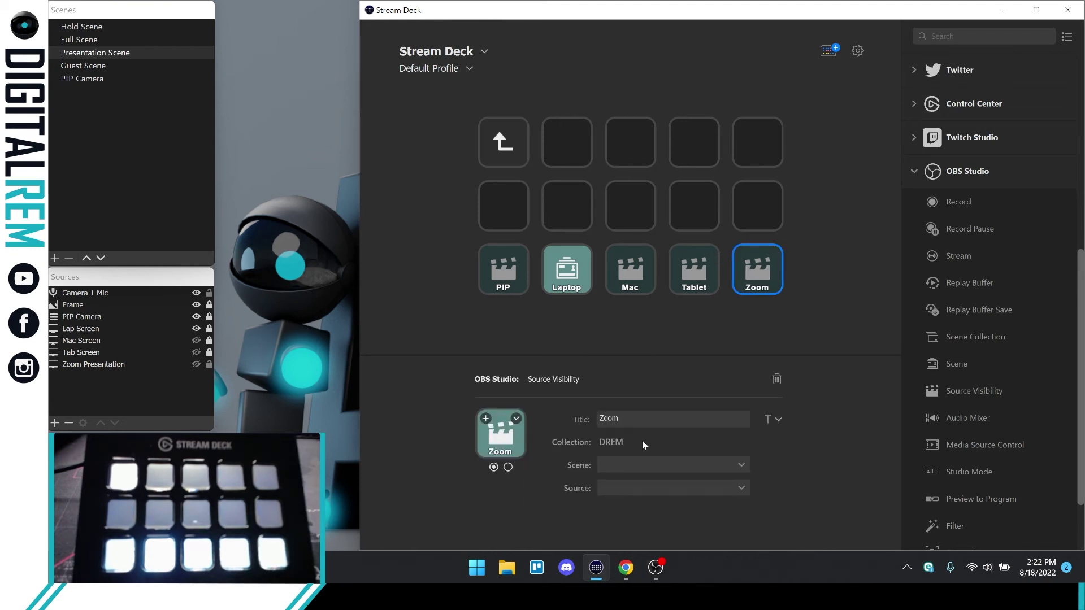
{"action": "left_click", "coordinate": [672, 488]}
{"action": "left_click", "coordinate": [627, 385]}
{"action": "left_click", "coordinate": [825, 339]}
- Leave the Present folder and open the Guest folder
{"action": "left_click", "coordinate": [502, 142]}
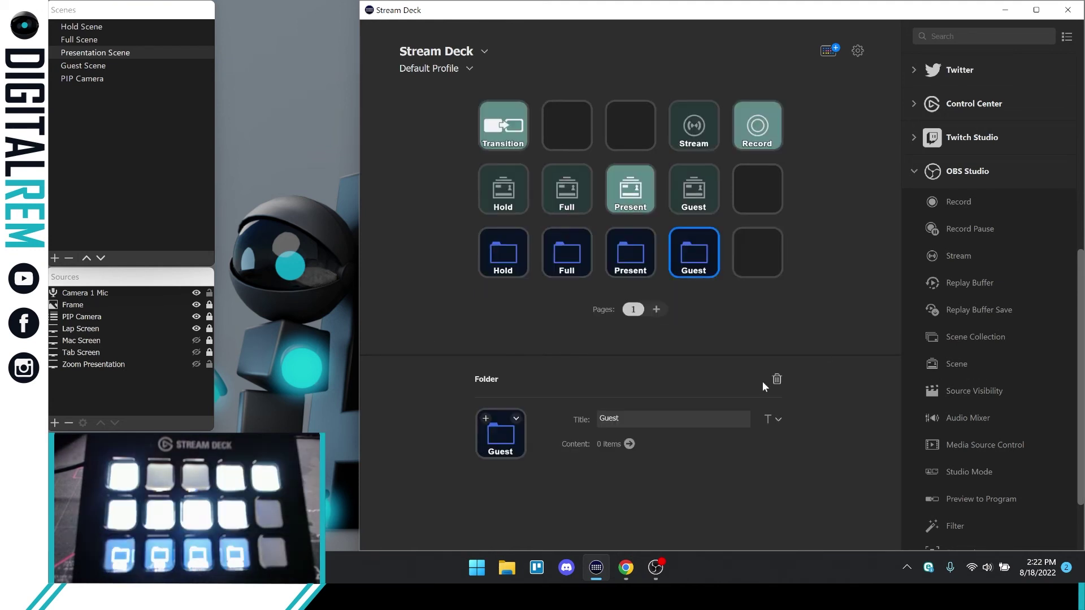
{"action": "double_click", "coordinate": [760, 298]}
- Add a Scene action titled Cam 1 to the first bottom-row key, with Guest Scene selected in OBS Studio
{"action": "left_click_drag", "start_coordinate": [957, 363], "coordinate": [502, 269]}
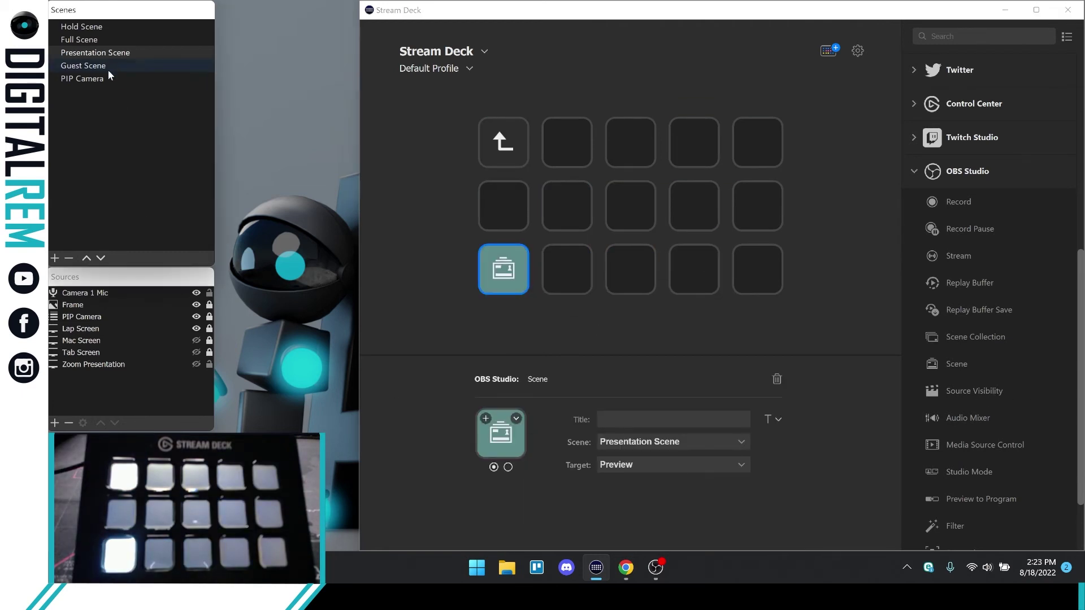
{"action": "left_click", "coordinate": [625, 418]}
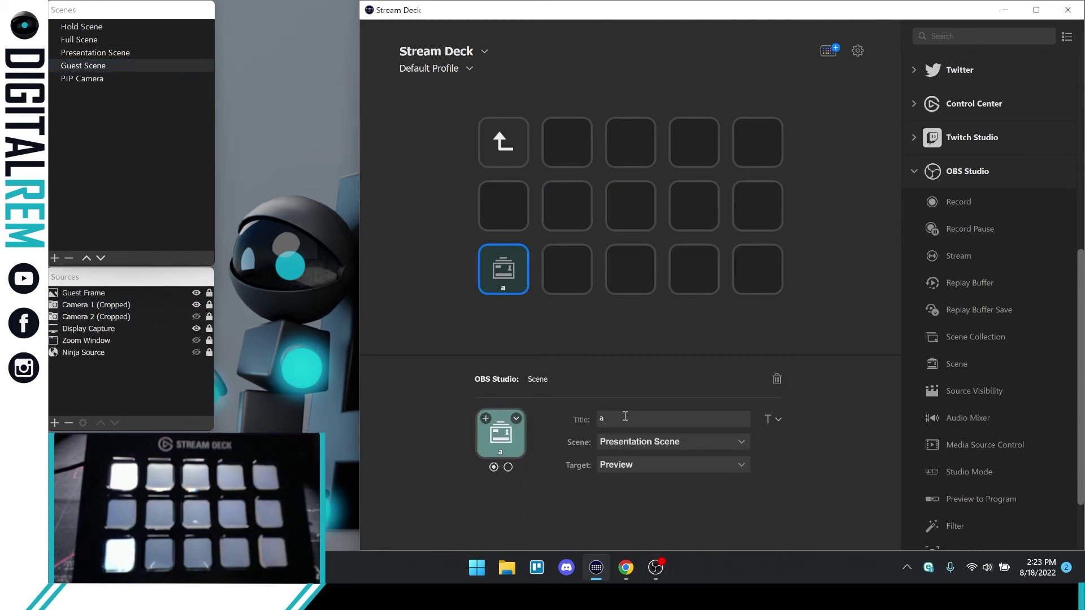
{"action": "type", "text": "Cam 1"}
- Add a Source Visibility action to the second bottom-row key and title it Cam 2
{"action": "left_click_drag", "start_coordinate": [968, 405], "coordinate": [566, 269]}
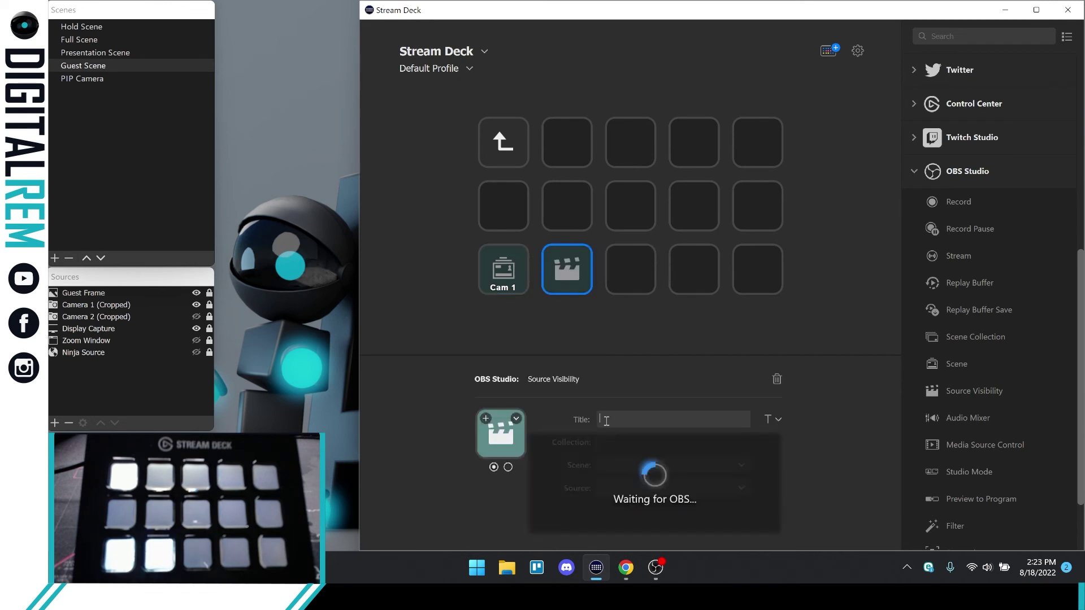
{"action": "left_click", "coordinate": [625, 418]}
{"action": "type", "text": "Cam 2"}
- Delete the Scene action from the first bottom-row key and replace it with a Source Visibility action titled Cam 1
{"action": "left_click", "coordinate": [503, 269]}
{"action": "left_click", "coordinate": [776, 379]}
{"action": "left_click", "coordinate": [802, 332]}
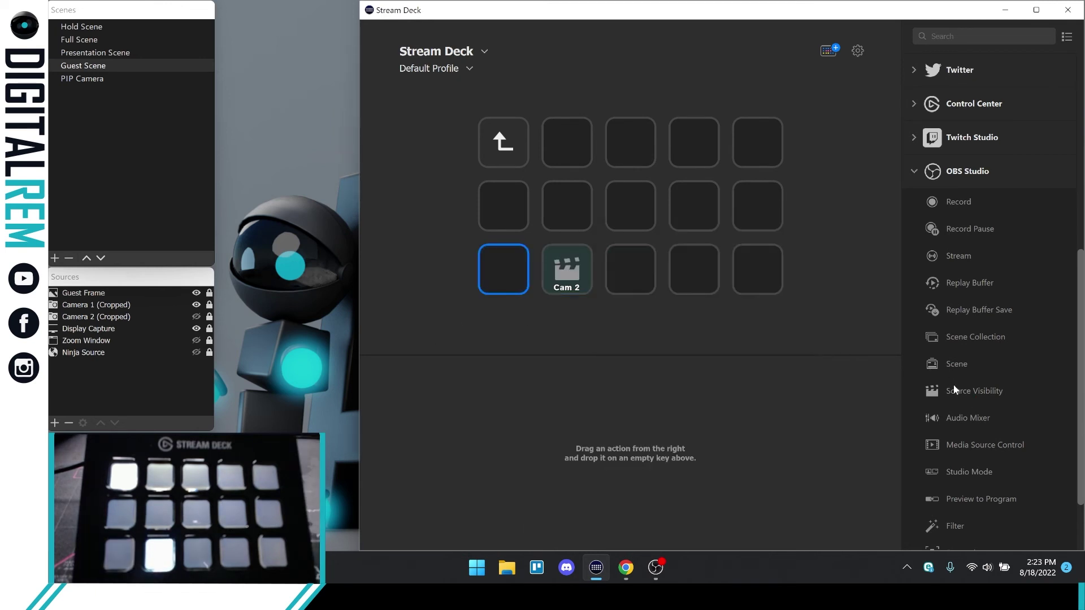
{"action": "left_click_drag", "start_coordinate": [954, 390], "coordinate": [503, 269]}
{"action": "left_click", "coordinate": [761, 385]}
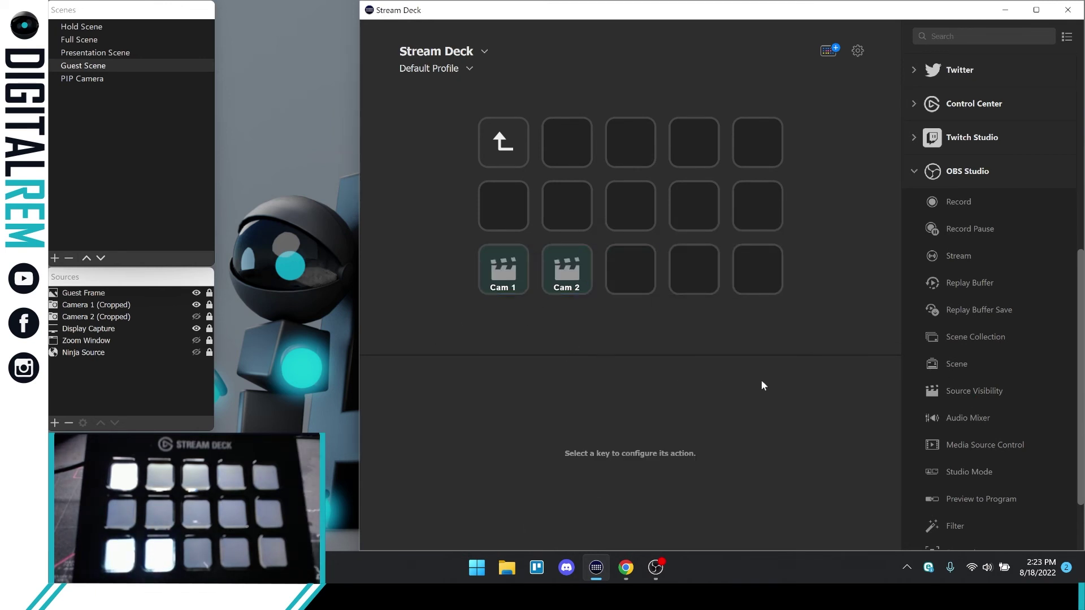
- Add Source Visibility actions to the third and fourth bottom-row keys, titled Zoom and Display
{"action": "left_click_drag", "start_coordinate": [969, 395], "coordinate": [630, 269]}
{"action": "left_click", "coordinate": [649, 417]}
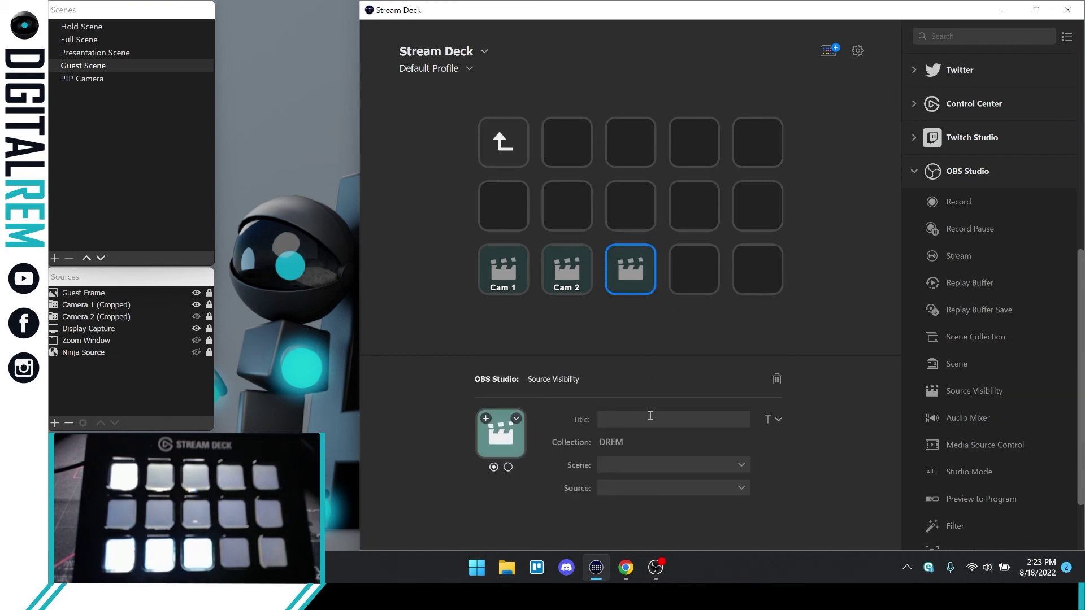
{"action": "type", "text": "Zoom"}
{"action": "left_click", "coordinate": [791, 413]}
{"action": "left_click_drag", "start_coordinate": [968, 393], "coordinate": [693, 269]}
{"action": "left_click", "coordinate": [649, 418]}
{"action": "type", "text": "Display"}
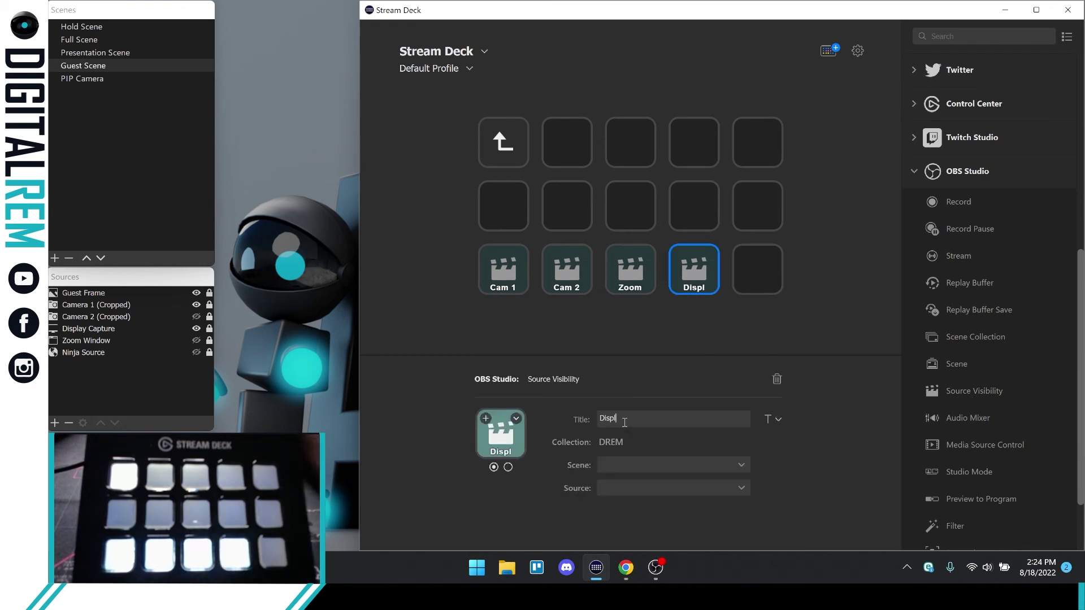
- Add a Source Visibility action to the fifth bottom-row key and title it Ninja
{"action": "left_click", "coordinate": [759, 375]}
{"action": "left_click_drag", "start_coordinate": [969, 391], "coordinate": [757, 269]}
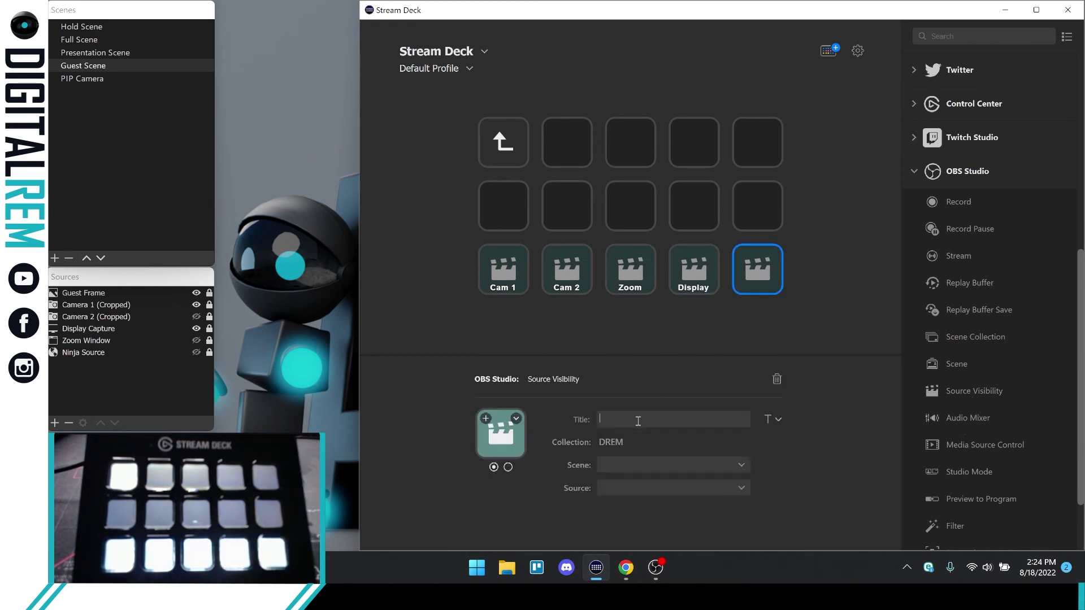
{"action": "left_click", "coordinate": [650, 418]}
{"action": "type", "text": "Ninja"}
- Assign Guest Scene with source Camera 1 (Cropped) to the Cam 1 key and Camera 2 (Cropped) to the Cam 2 key
{"action": "left_click", "coordinate": [628, 462]}
{"action": "left_click", "coordinate": [628, 357]}
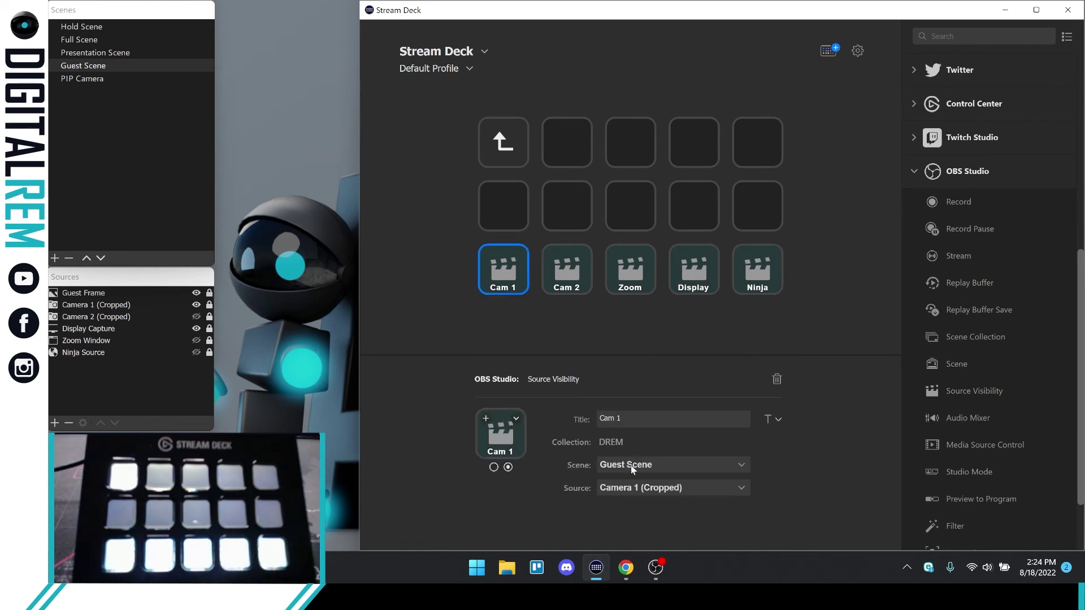
{"action": "left_click", "coordinate": [639, 486]}
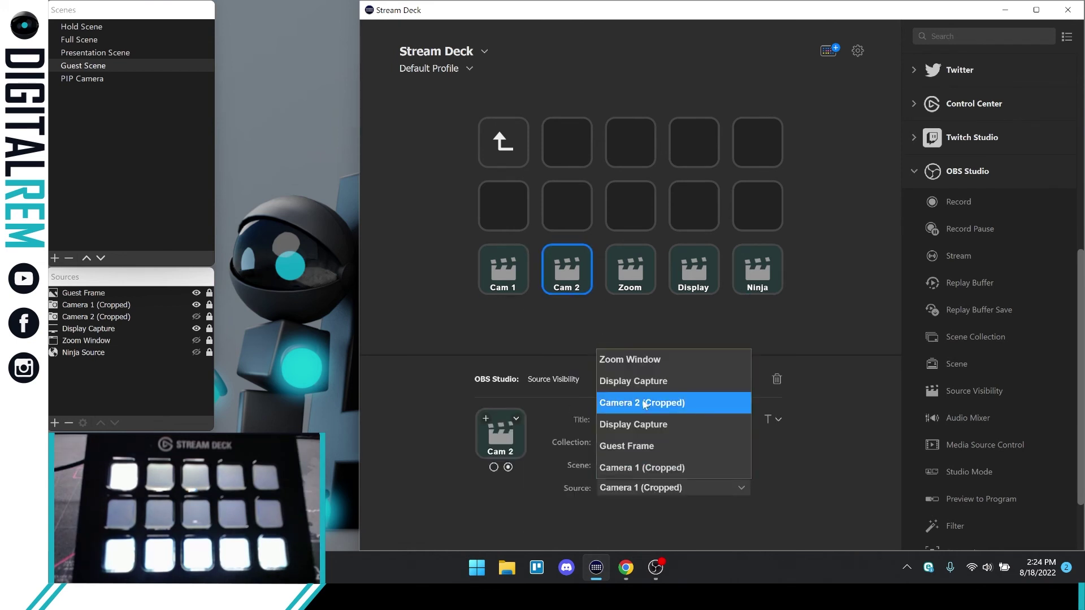
{"action": "left_click", "coordinate": [640, 402]}
- Assign Guest Scene to the Zoom and Display keys, with Zoom Window and Display Capture as their respective sources
{"action": "left_click", "coordinate": [639, 465]}
{"action": "left_click", "coordinate": [628, 356]}
{"action": "left_click", "coordinate": [638, 487]}
{"action": "left_click", "coordinate": [629, 358]}
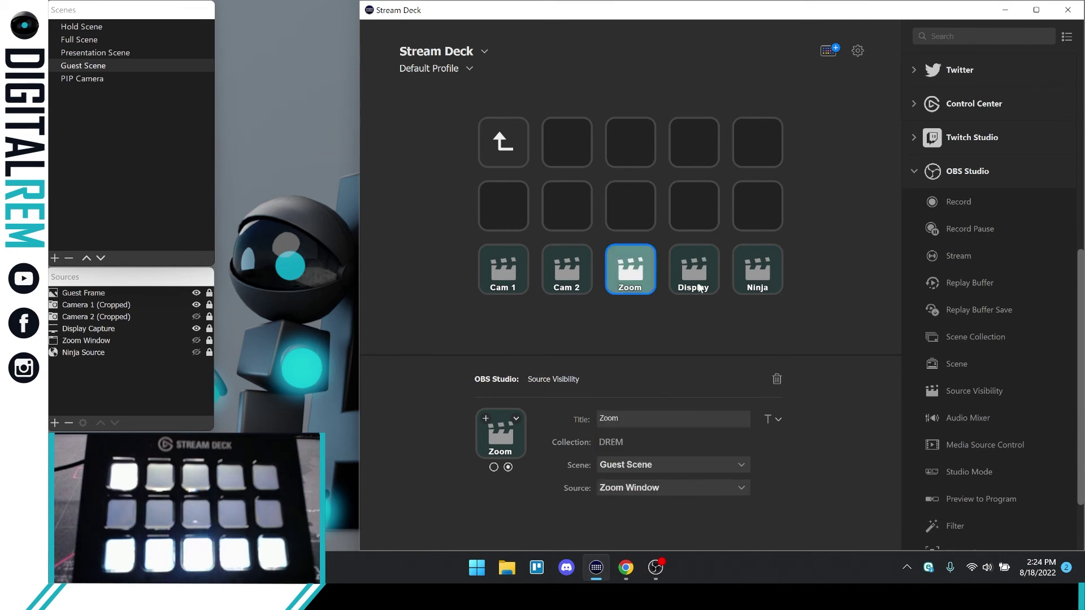
{"action": "left_click", "coordinate": [647, 465]}
{"action": "left_click", "coordinate": [647, 423]}
{"action": "left_click", "coordinate": [645, 487]}
{"action": "left_click", "coordinate": [704, 433]}
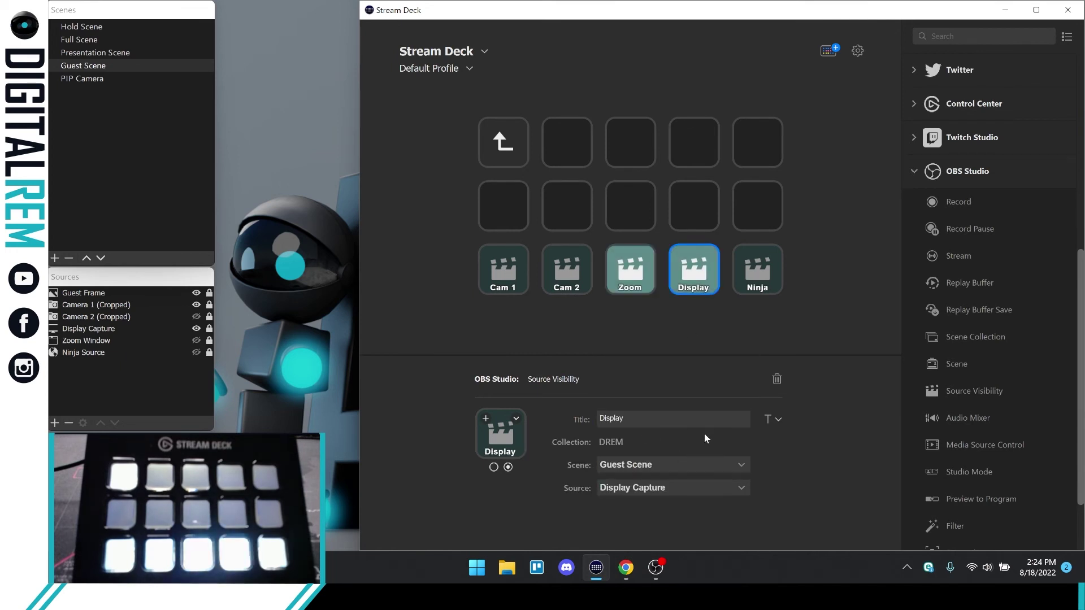
- Set the Ninja key's scene to Guest Scene and go through its available source options
{"action": "left_click", "coordinate": [643, 462]}
{"action": "left_click", "coordinate": [638, 423]}
{"action": "left_click", "coordinate": [635, 488]}
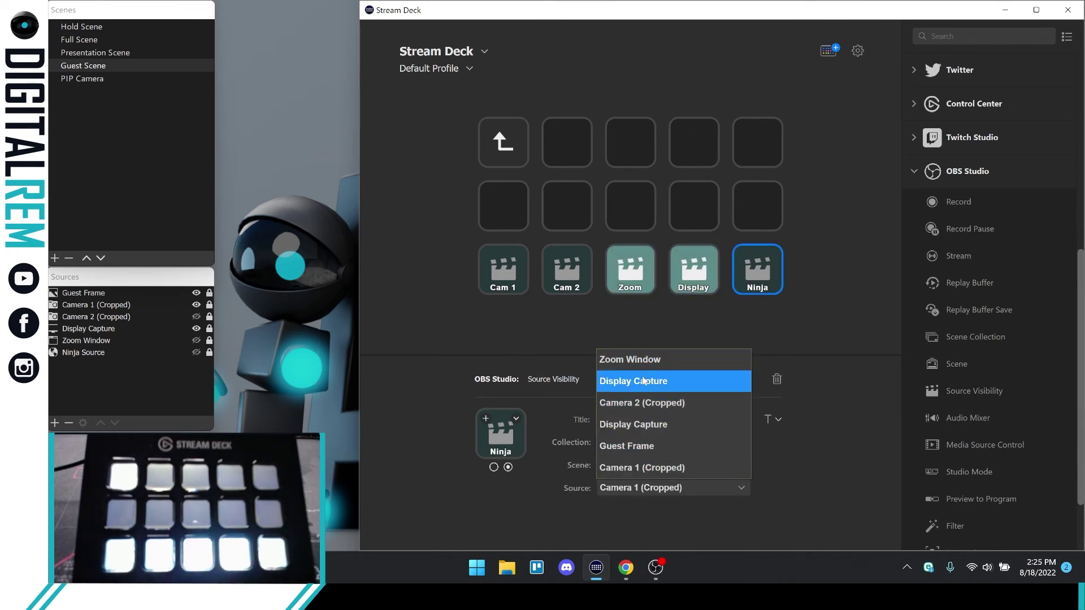
{"action": "left_click", "coordinate": [633, 467]}
{"action": "right_click", "coordinate": [756, 281]}
{"action": "left_click", "coordinate": [792, 316]}
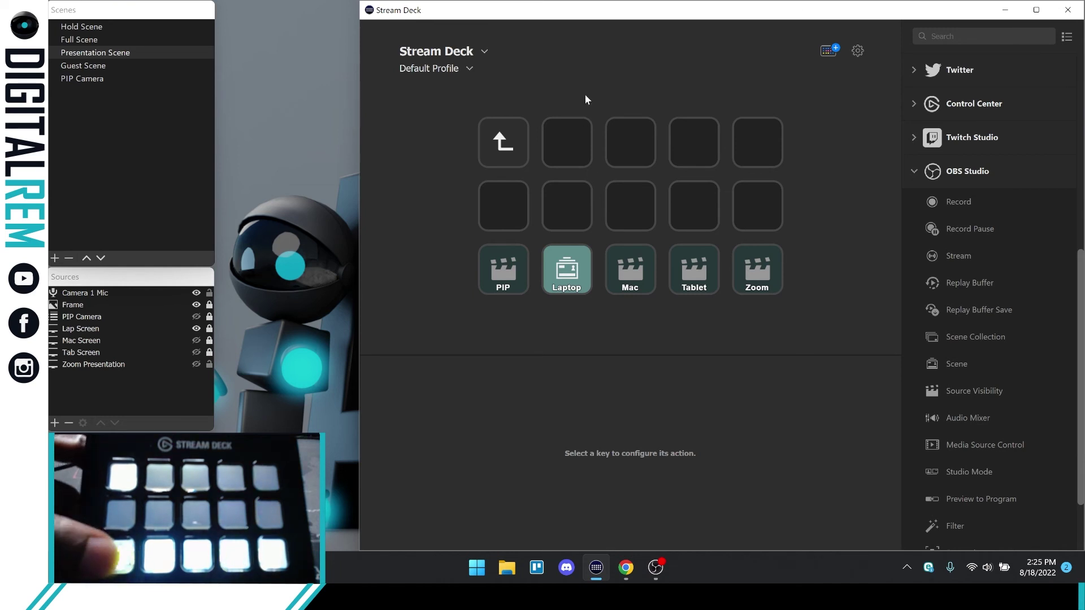
- Reopen the Stream Deck application to continue configuring the PIP key
{"action": "left_click", "coordinate": [510, 269]}
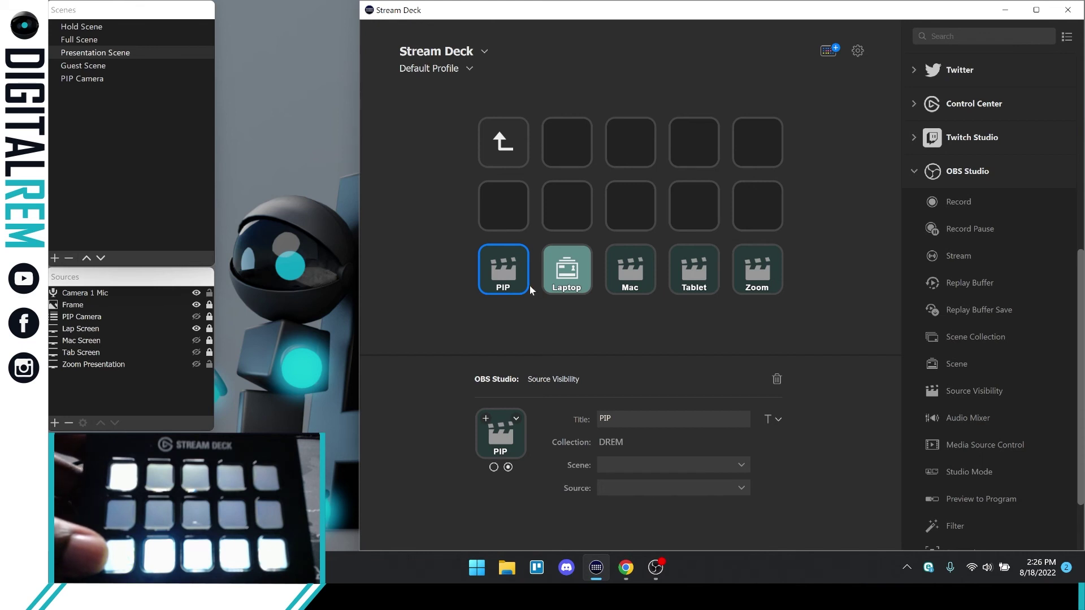
{"action": "left_click", "coordinate": [634, 465]}
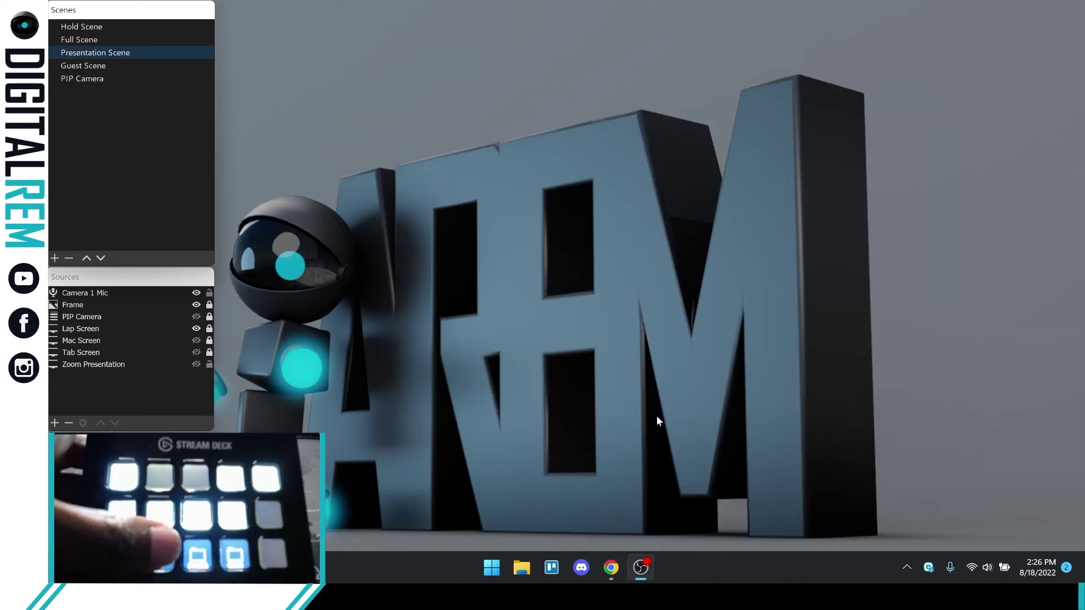
{"action": "key", "text": "super"}
{"action": "left_click", "coordinate": [724, 286]}
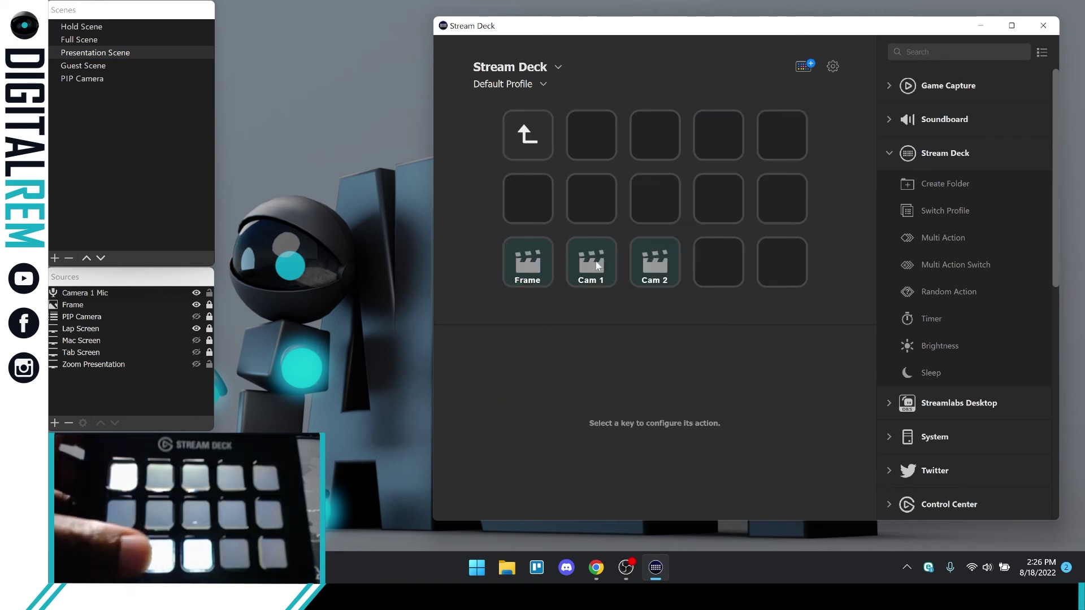
- In the Present folder, set the PIP key's scene to Presentation Scene and choose its matching source
{"action": "left_click", "coordinate": [545, 274]}
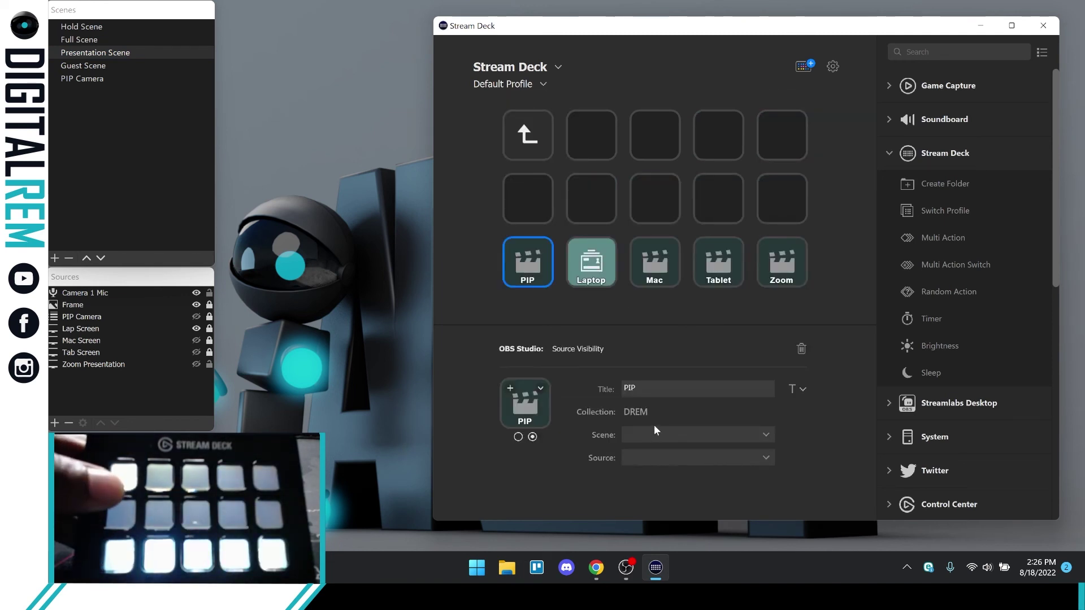
{"action": "left_click", "coordinate": [653, 435]}
{"action": "left_click", "coordinate": [661, 371]}
{"action": "left_click", "coordinate": [695, 457]}
{"action": "left_click", "coordinate": [649, 361]}
- Set the Mac key's scene to Presentation Scene and choose its matching source
{"action": "left_click", "coordinate": [655, 276]}
{"action": "left_click", "coordinate": [678, 435]}
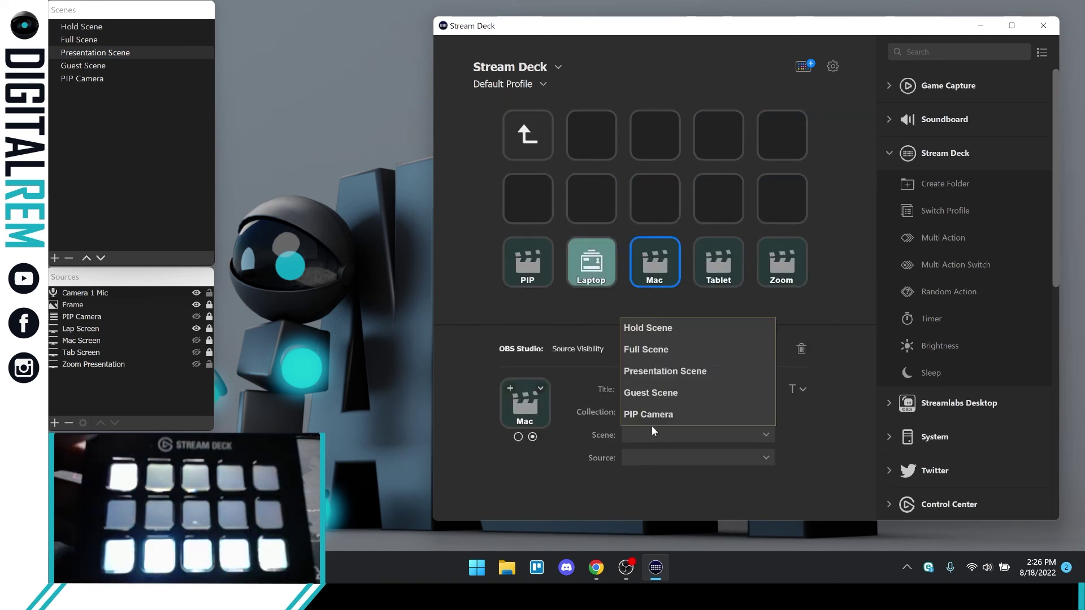
{"action": "left_click", "coordinate": [661, 368]}
{"action": "left_click", "coordinate": [694, 457]}
{"action": "left_click", "coordinate": [659, 414]}
- Set the Tablet key's scene to Presentation Scene and choose its matching source
{"action": "left_click", "coordinate": [718, 262]}
{"action": "left_click", "coordinate": [676, 434]}
{"action": "left_click", "coordinate": [661, 368]}
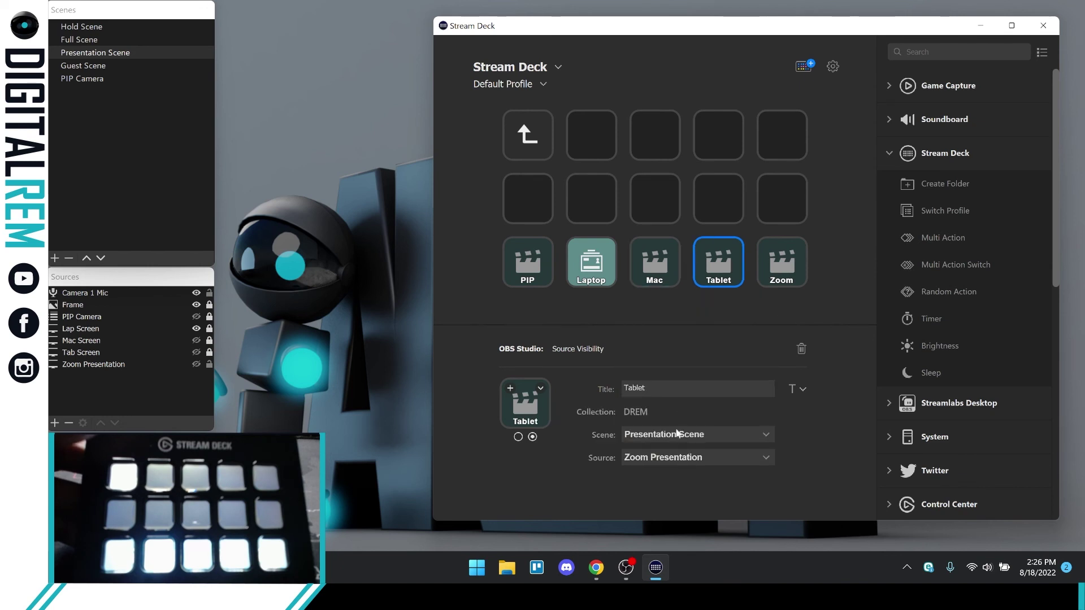
{"action": "left_click", "coordinate": [695, 458]}
{"action": "left_click", "coordinate": [659, 412]}
- Delete the Scene action from the second bottom-row key and replace it with a Source Visibility action titled Laptop
{"action": "left_click", "coordinate": [781, 262]}
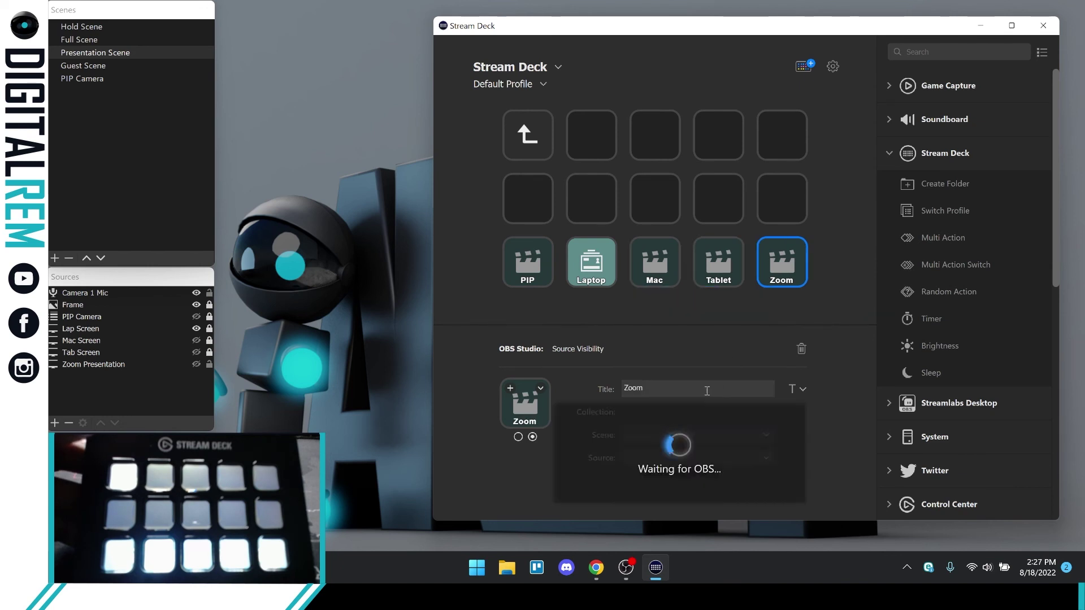
{"action": "left_click", "coordinate": [609, 269]}
{"action": "left_click", "coordinate": [678, 411]}
{"action": "left_click", "coordinate": [659, 435]}
{"action": "left_click", "coordinate": [663, 453]}
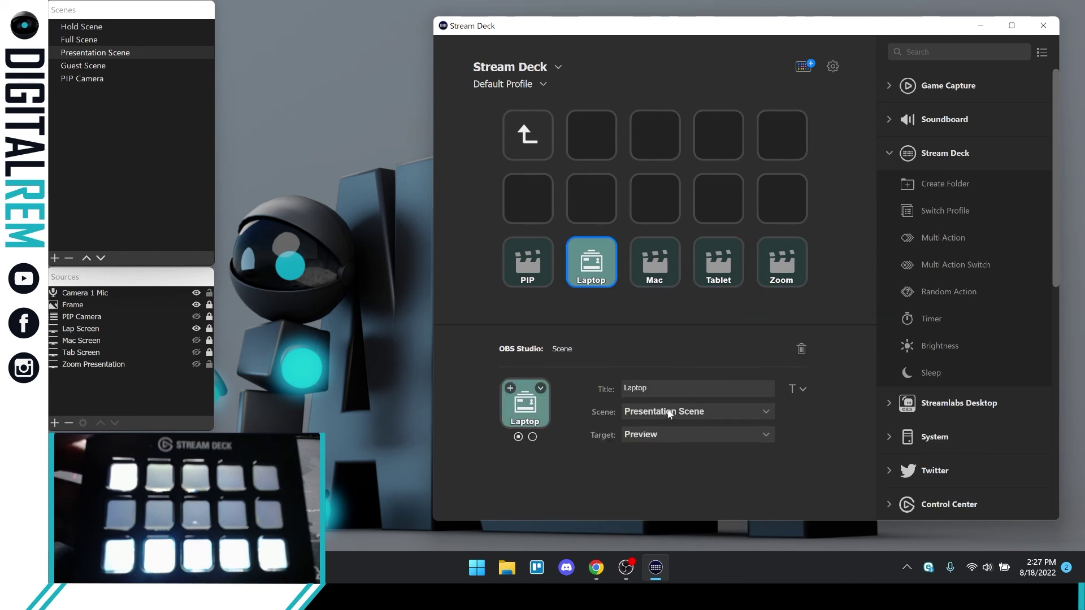
{"action": "key", "text": "Delete"}
{"action": "scroll", "coordinate": [945, 325], "scroll_direction": "down", "scroll_amount": 6}
{"action": "left_click_drag", "start_coordinate": [938, 440], "coordinate": [602, 281]}
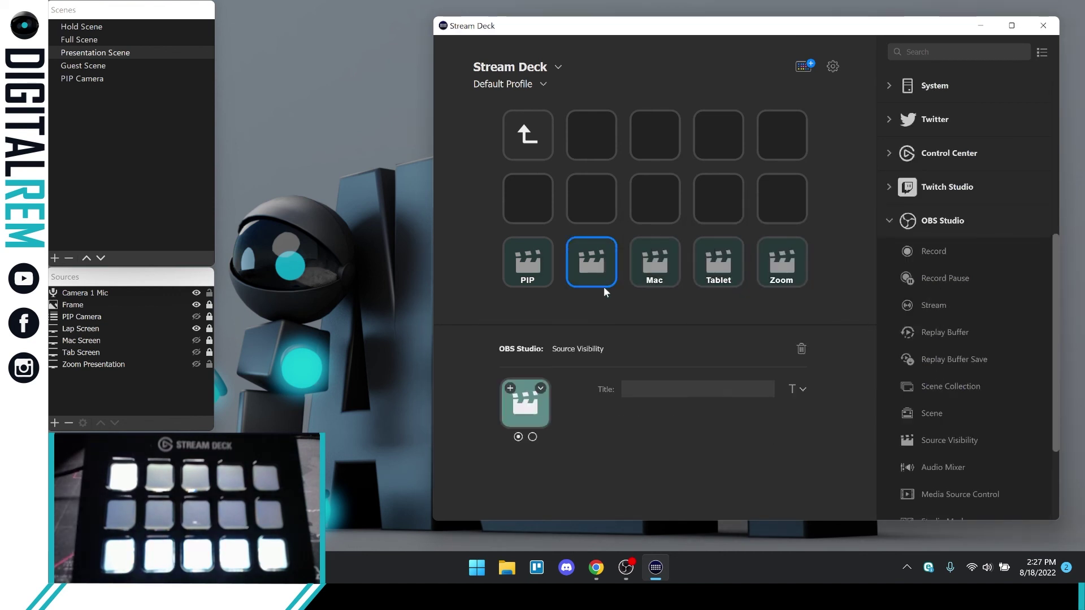
{"action": "left_click", "coordinate": [641, 389]}
{"action": "type", "text": "Laptop"}
- Set the Laptop key's scene to Presentation Scene and choose its matching source
{"action": "left_click", "coordinate": [677, 435]}
{"action": "left_click", "coordinate": [666, 370]}
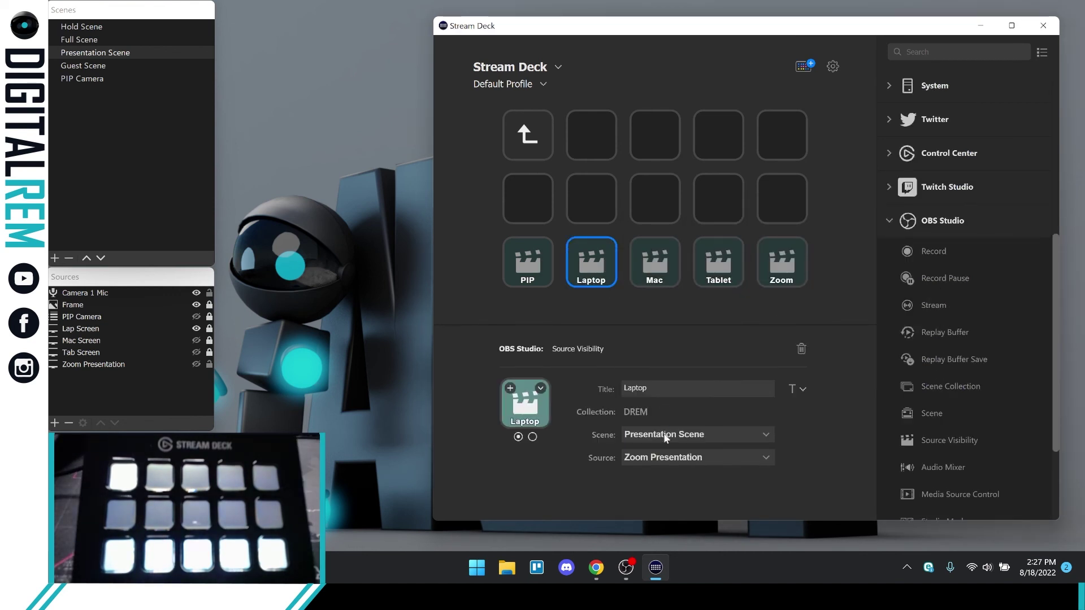
{"action": "left_click", "coordinate": [665, 439]}
{"action": "left_click", "coordinate": [665, 371]}
{"action": "left_click", "coordinate": [695, 457]}
{"action": "left_click", "coordinate": [650, 370]}
- Assign Presentation Scene and the Zoom Presentation source to the Zoom key
{"action": "left_click", "coordinate": [782, 261]}
{"action": "left_click", "coordinate": [676, 436]}
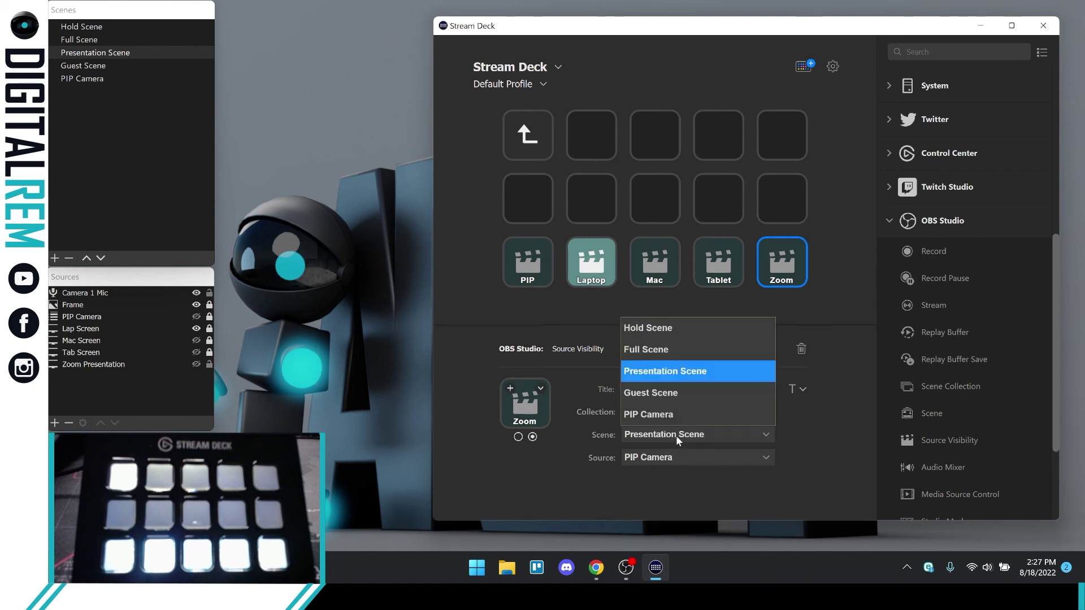
{"action": "left_click", "coordinate": [676, 436]}
{"action": "left_click", "coordinate": [695, 457]}
{"action": "left_click", "coordinate": [667, 435]}
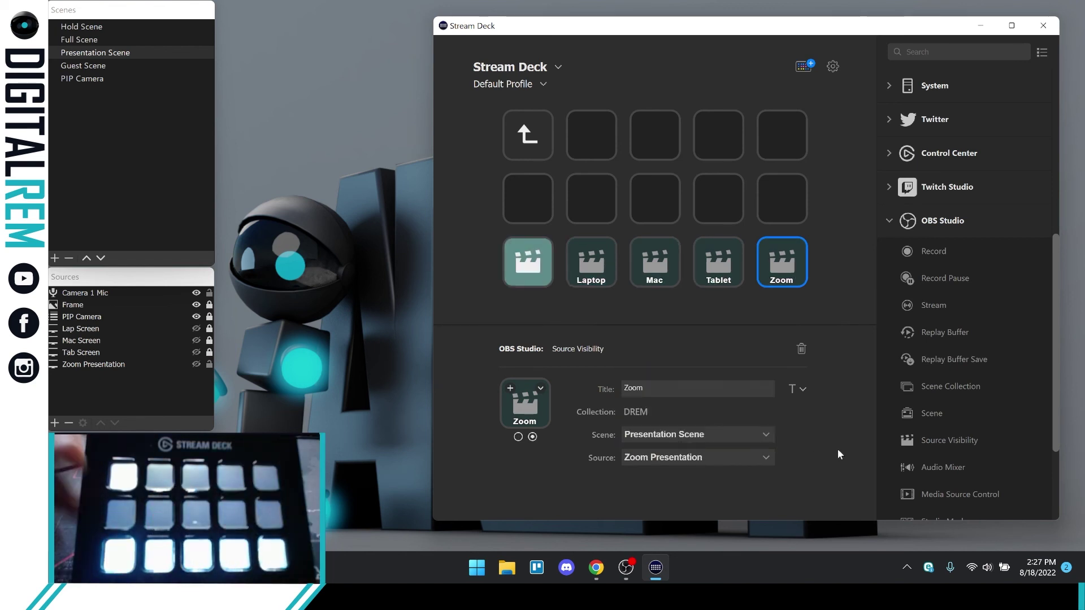
- Title the untitled first bottom-row Source Visibility key PIP
{"action": "left_click", "coordinate": [531, 271]}
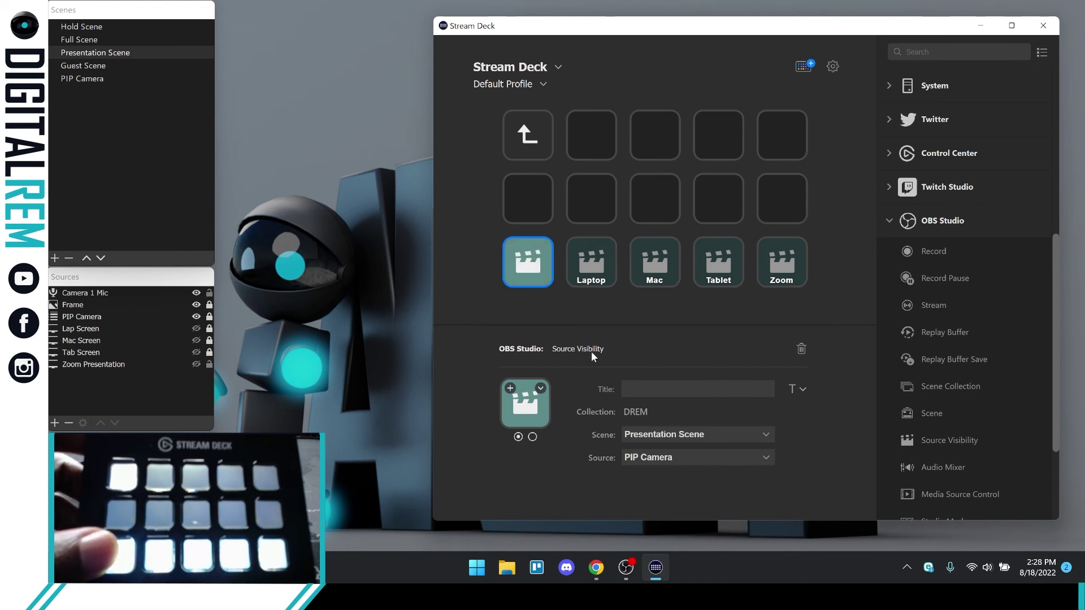
{"action": "left_click", "coordinate": [645, 387]}
{"action": "type", "text": "PIP"}
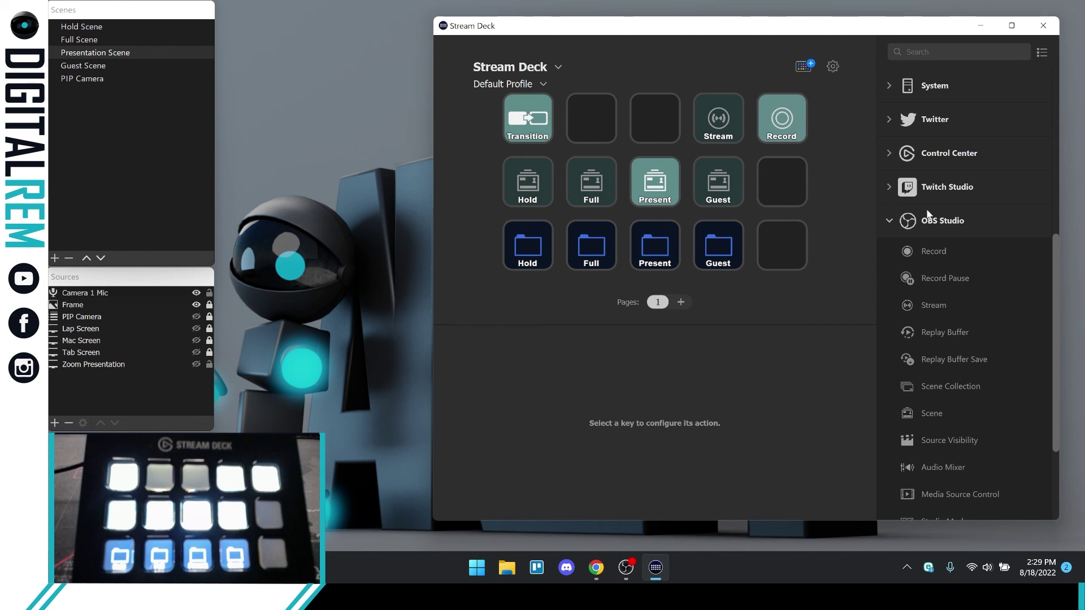
{"action": "scroll", "coordinate": [958, 268], "scroll_direction": "up", "scroll_amount": 5}
{"action": "scroll", "coordinate": [958, 269], "scroll_direction": "up", "scroll_amount": 3}
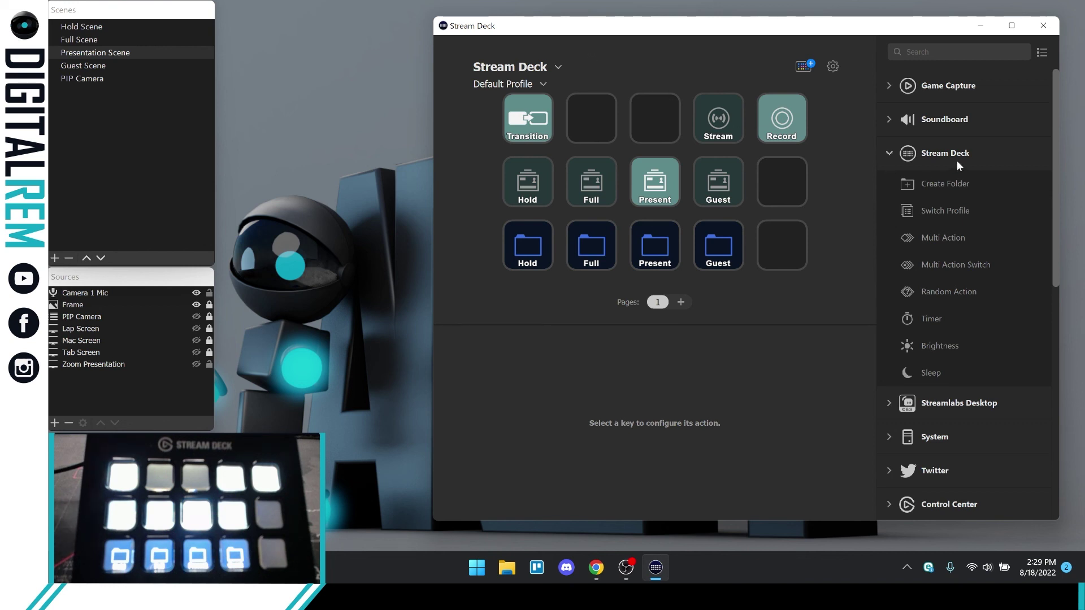
{"action": "scroll", "coordinate": [956, 160], "scroll_direction": "down", "scroll_amount": 2}
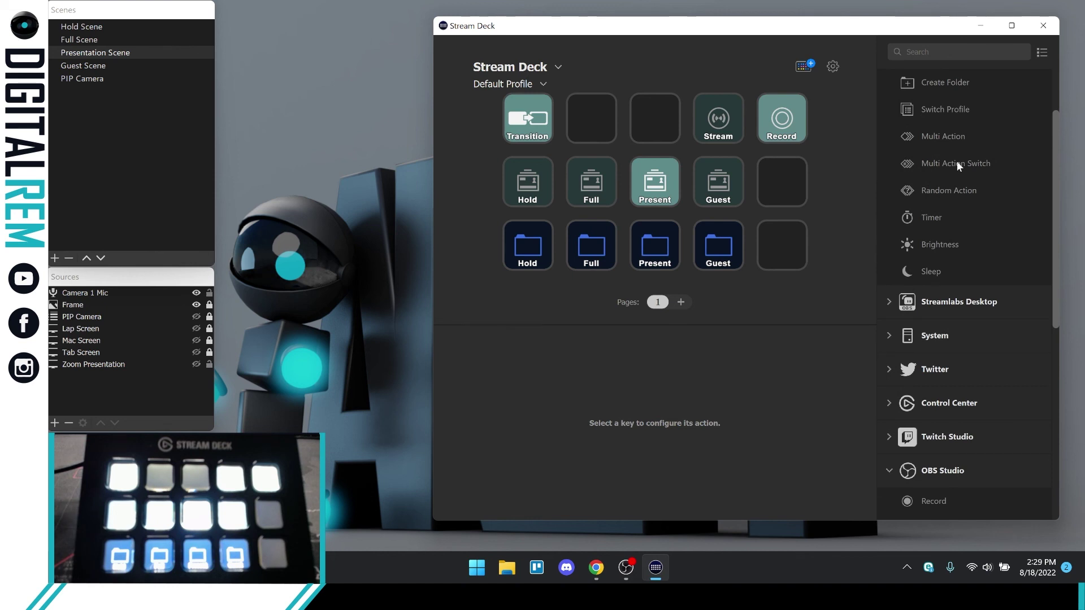
{"action": "scroll", "coordinate": [943, 283], "scroll_direction": "down", "scroll_amount": 4}
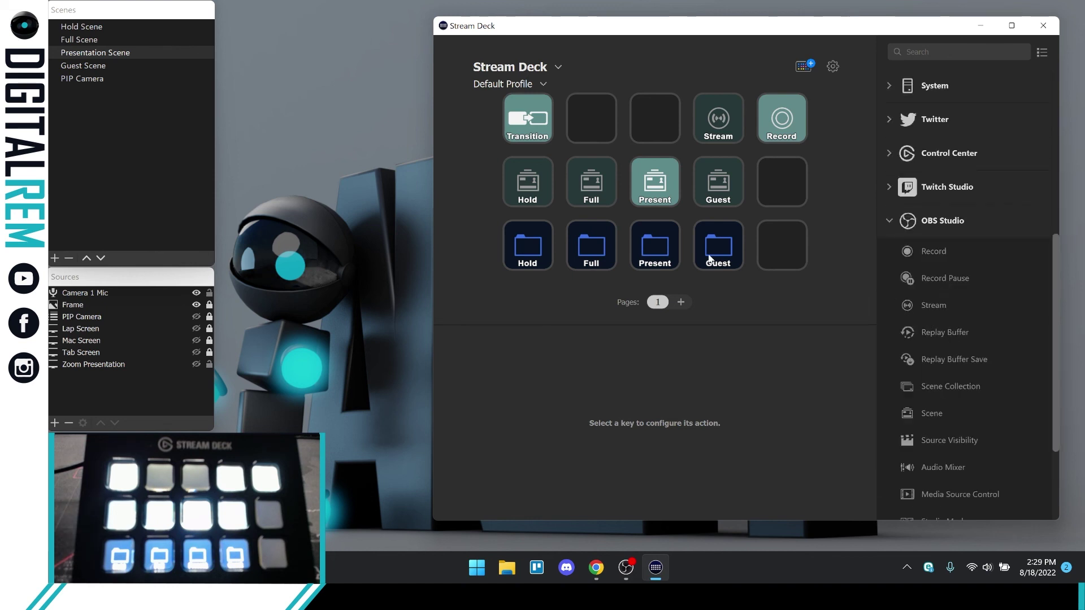